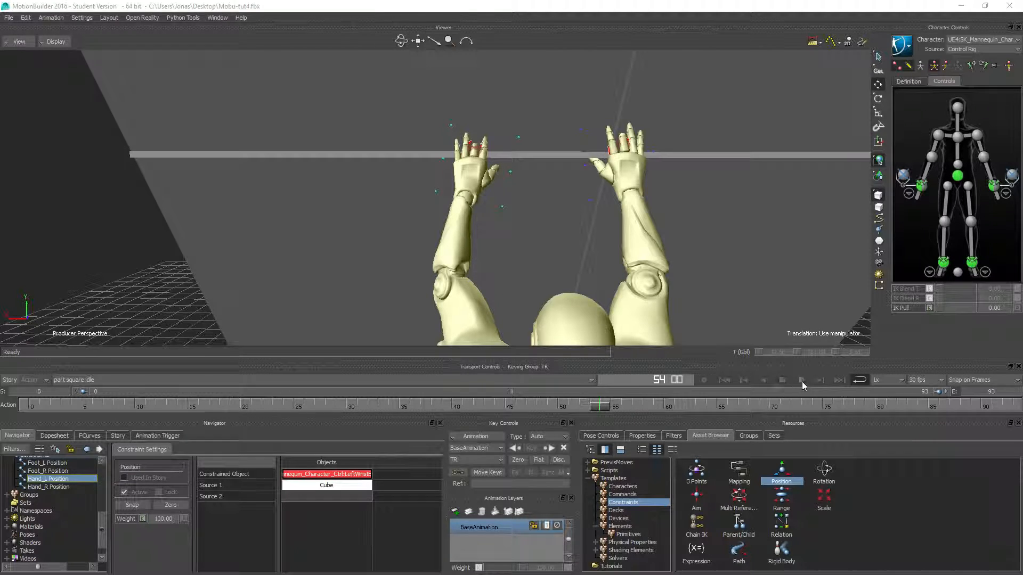
- Stop playback, plot all properties of the take on frame at 30 FPS with the Unroll rotation filter, and play back the plotted animation
{"action": "left_click", "coordinate": [781, 381]}
{"action": "left_click", "coordinate": [476, 437]}
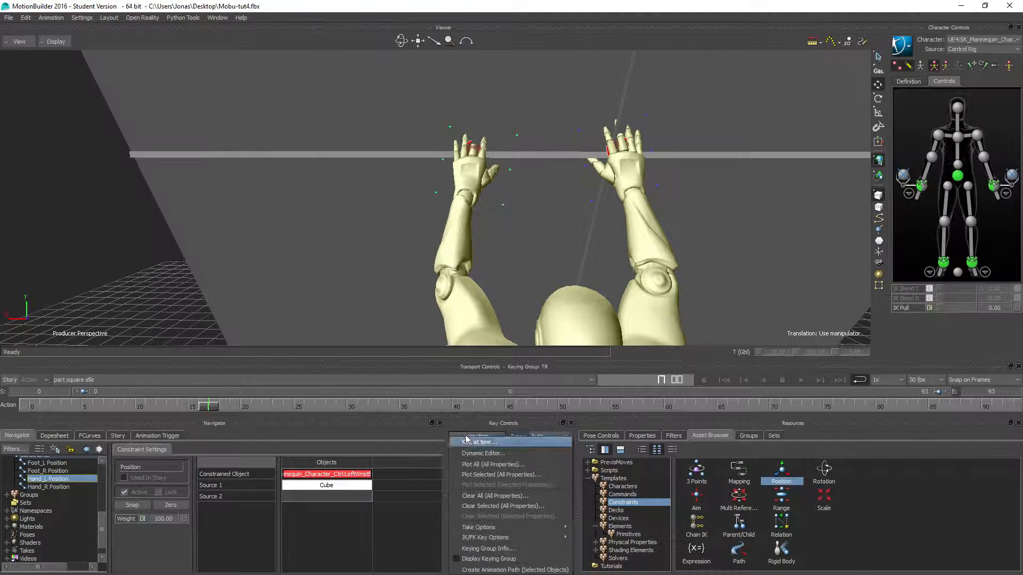
{"action": "left_click", "coordinate": [499, 465]}
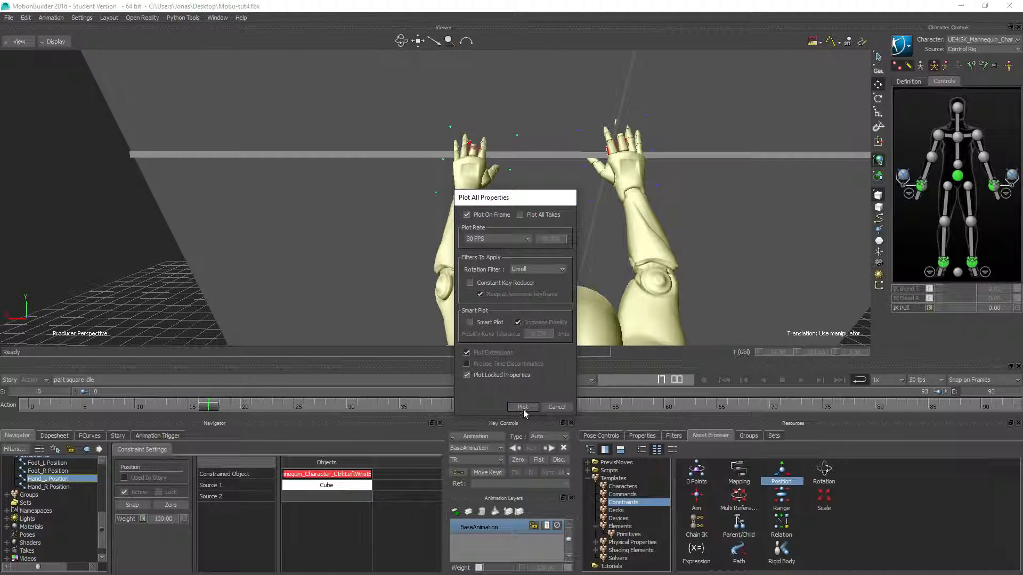
{"action": "left_click", "coordinate": [522, 407]}
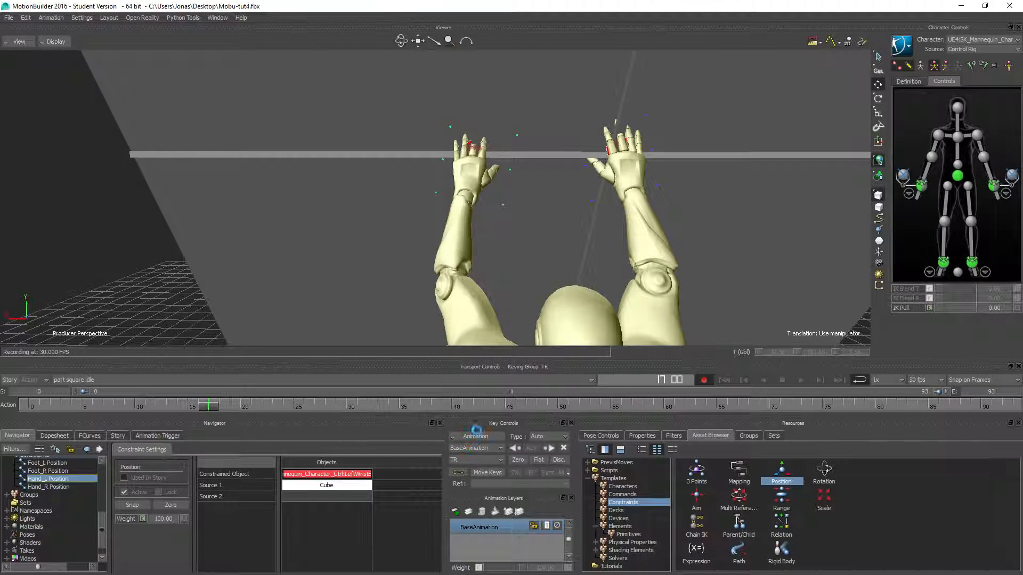
{"action": "left_click", "coordinate": [799, 381]}
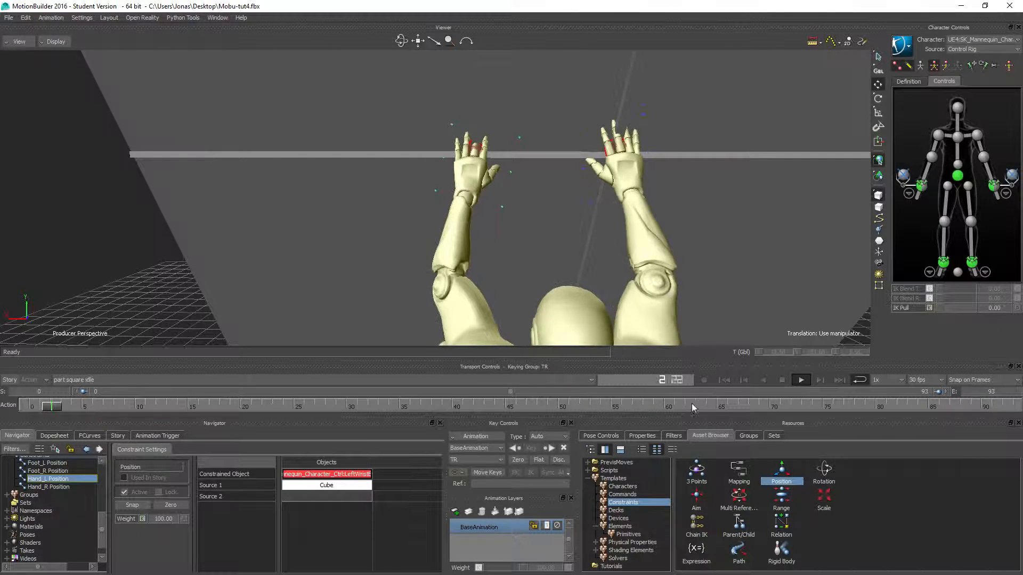
{"action": "left_click", "coordinate": [780, 380]}
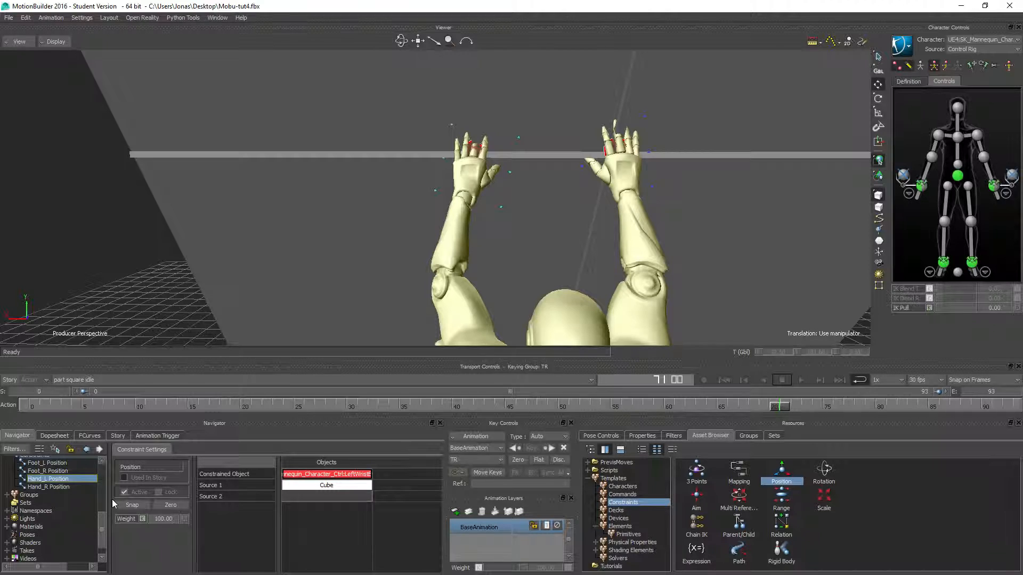
- Deactivate the Hand_R Position constraint and play the animation to check the hands on the bar
{"action": "left_click", "coordinate": [50, 487]}
{"action": "left_click", "coordinate": [124, 492]}
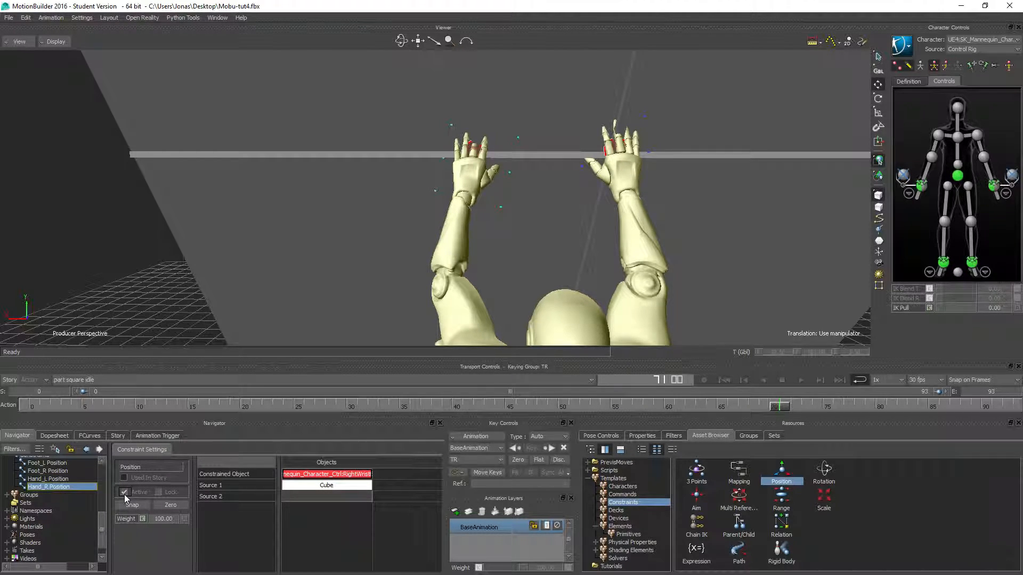
{"action": "left_click", "coordinate": [801, 380]}
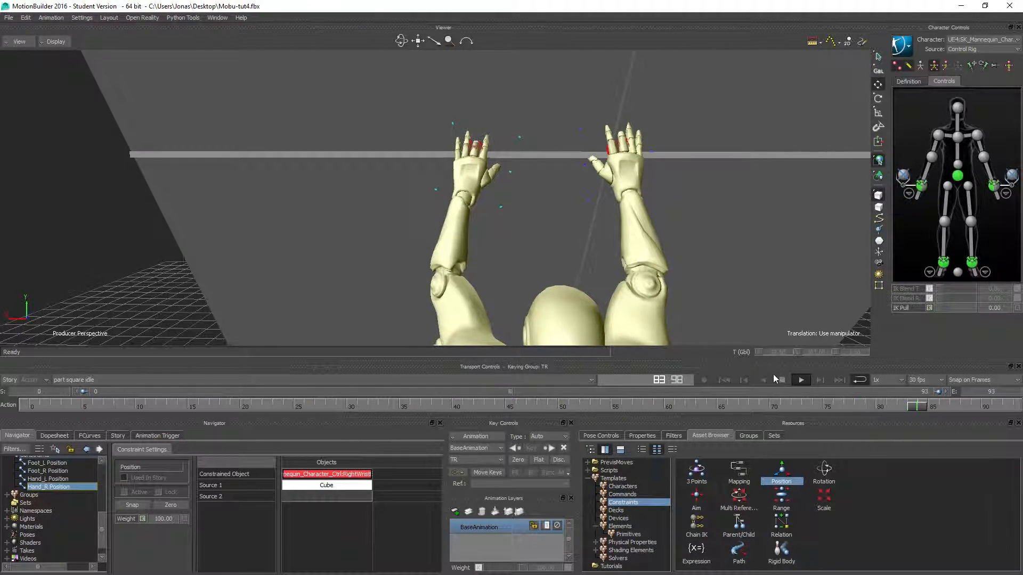
{"action": "left_click", "coordinate": [782, 380]}
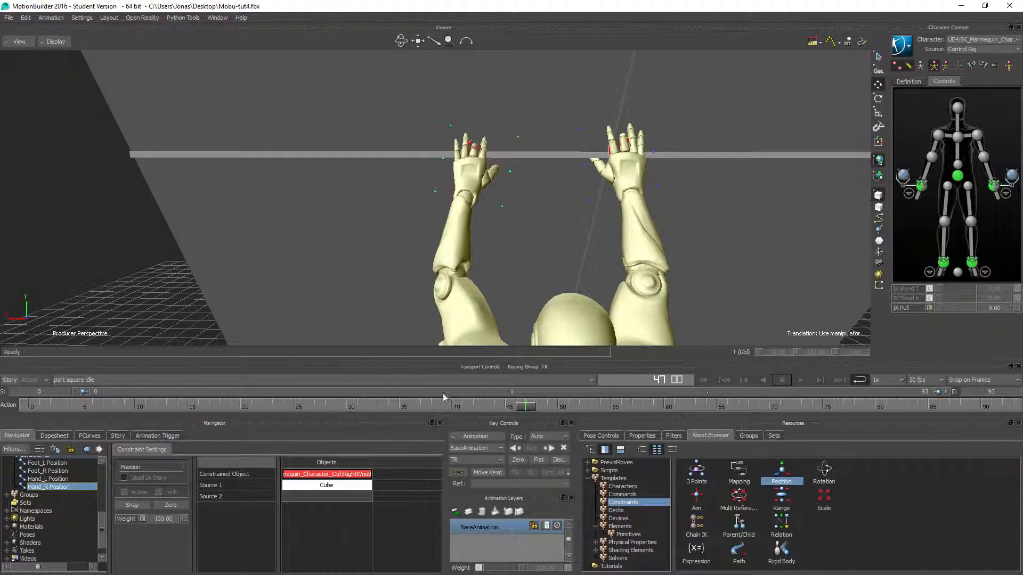
- Delete the existing clip from the Story character track
{"action": "left_click", "coordinate": [117, 436]}
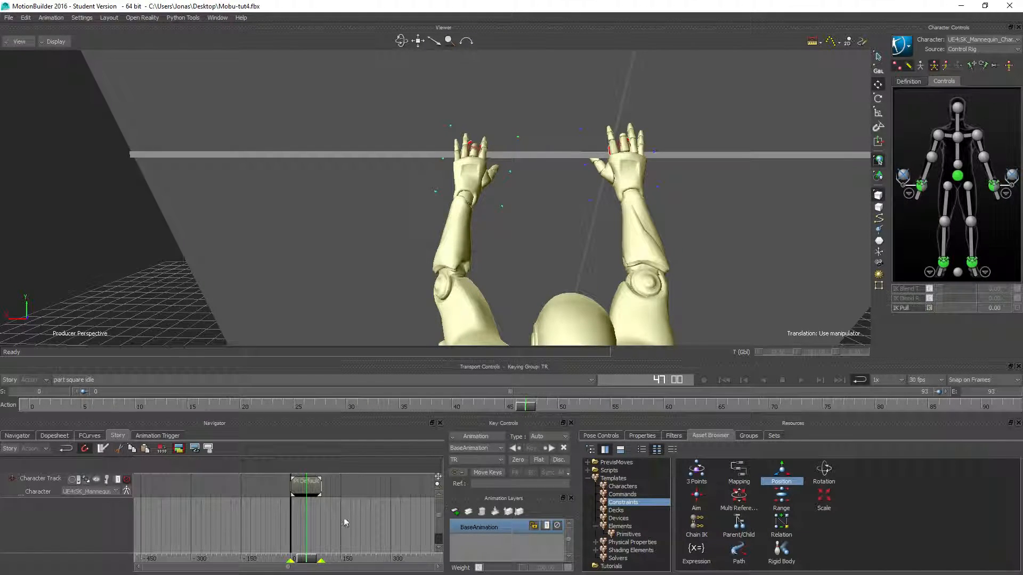
{"action": "left_click", "coordinate": [311, 494]}
{"action": "key", "text": "Delete"}
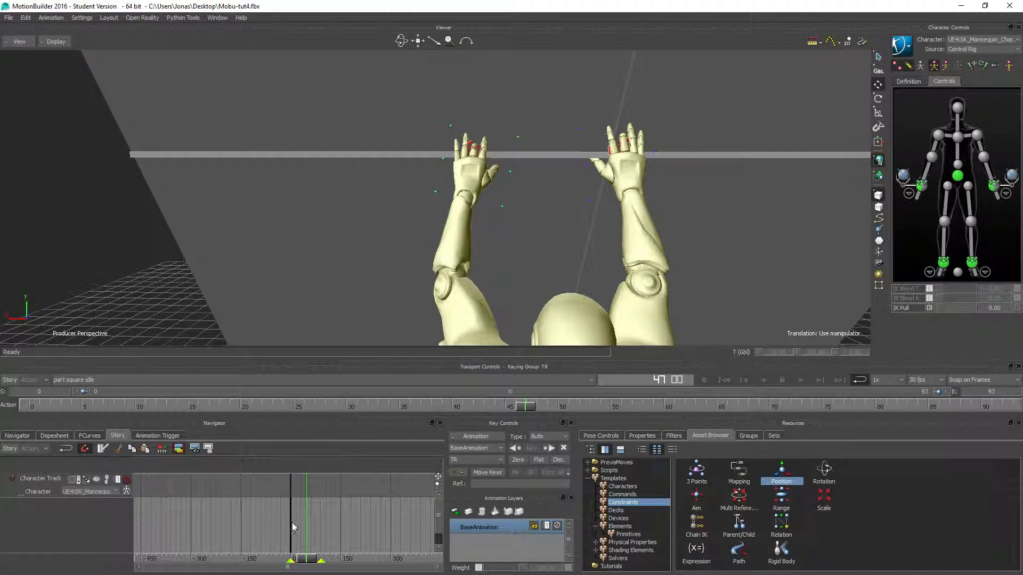
- Widen the Story timeline area and insert the current take, part square idle, as a clip on the character track
{"action": "left_click_drag", "start_coordinate": [445, 492], "coordinate": [665, 495]}
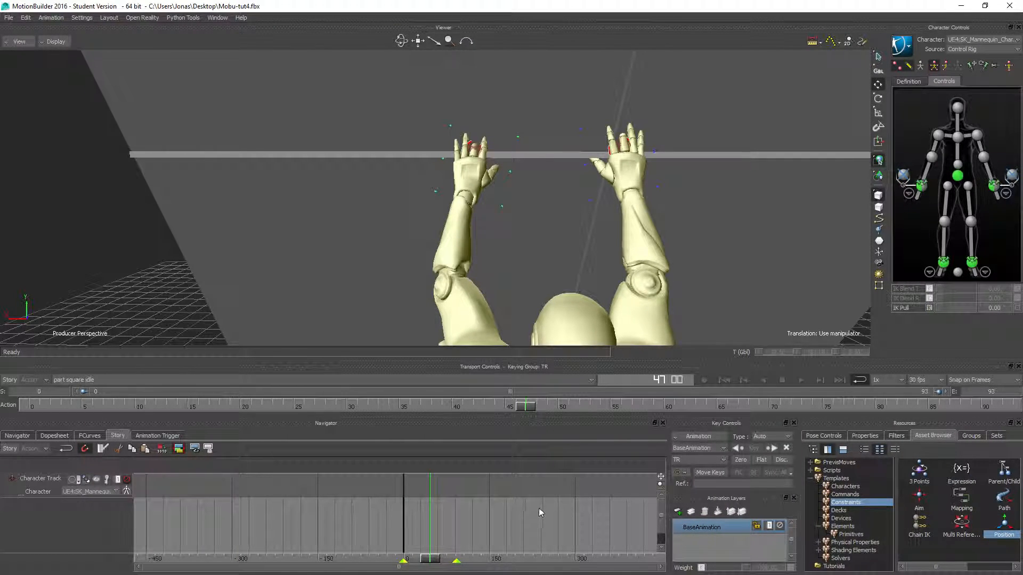
{"action": "left_click_drag", "start_coordinate": [539, 512], "coordinate": [298, 510], "text": "shift"}
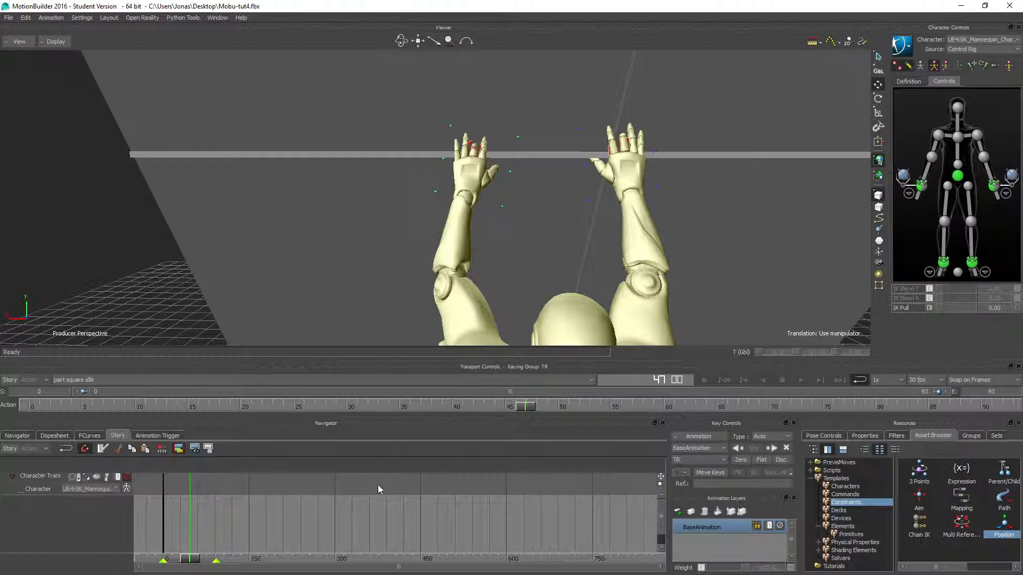
{"action": "right_click", "coordinate": [303, 487]}
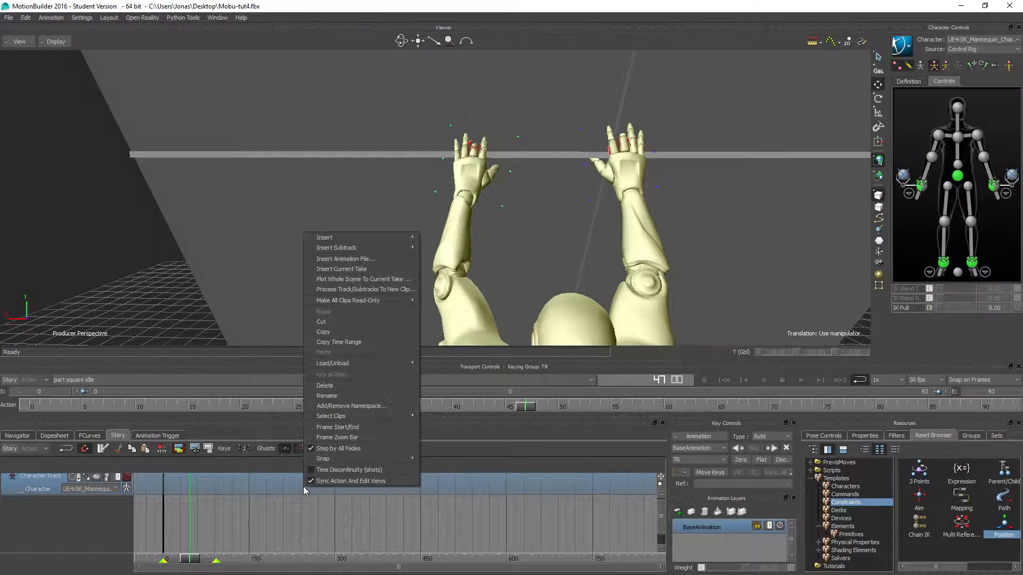
{"action": "left_click", "coordinate": [358, 272]}
{"action": "key", "text": "a"}
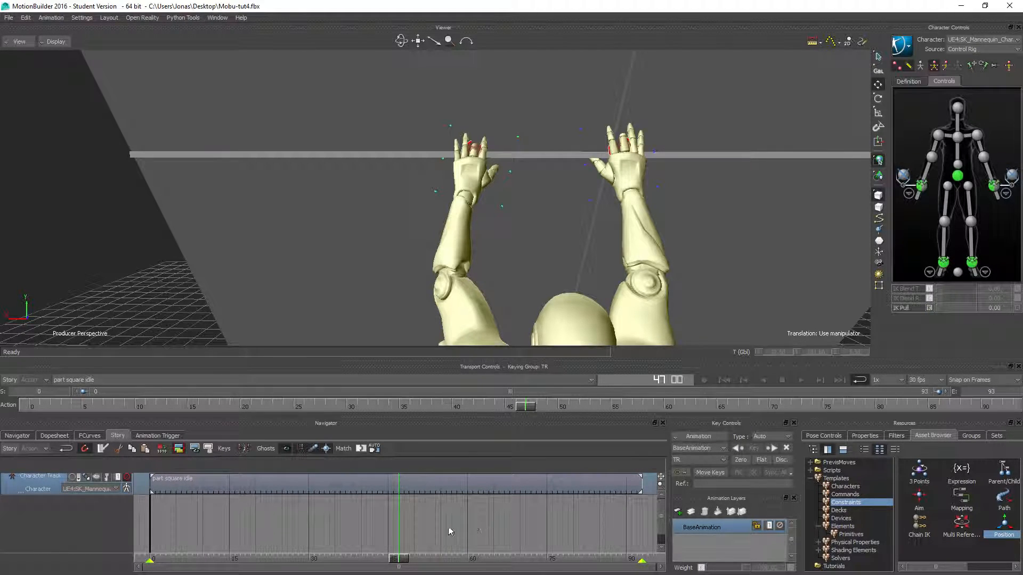
- Split the part square idle clip in two at frame 45 with the Razor tool
{"action": "left_click_drag", "start_coordinate": [524, 508], "coordinate": [443, 501], "text": "ctrl"}
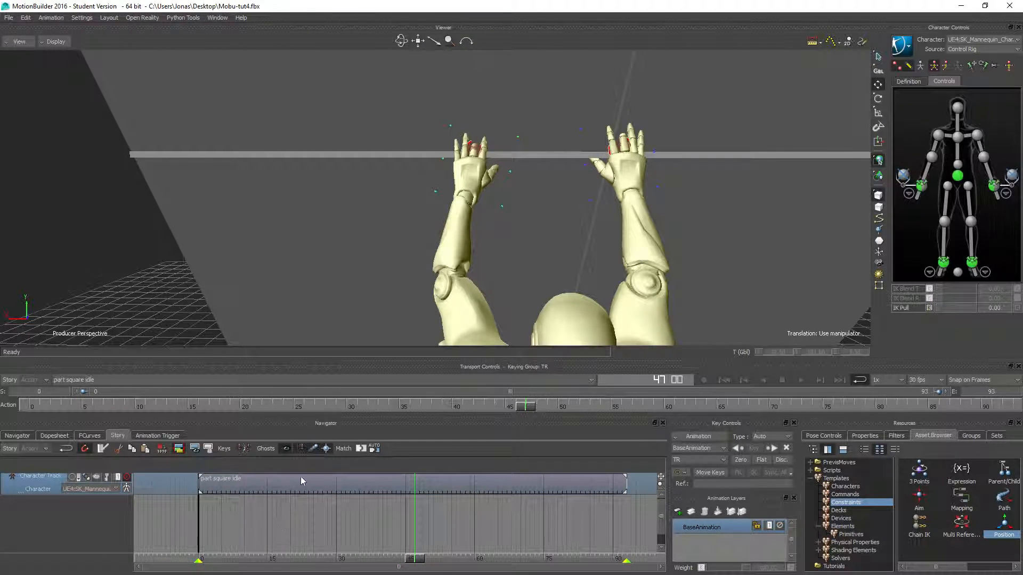
{"action": "left_click", "coordinate": [286, 488]}
{"action": "mouse_move", "coordinate": [415, 560]}
{"action": "left_mouse_down"}
{"action": "mouse_move", "coordinate": [362, 560]}
{"action": "mouse_move", "coordinate": [406, 562]}
{"action": "left_mouse_up"}
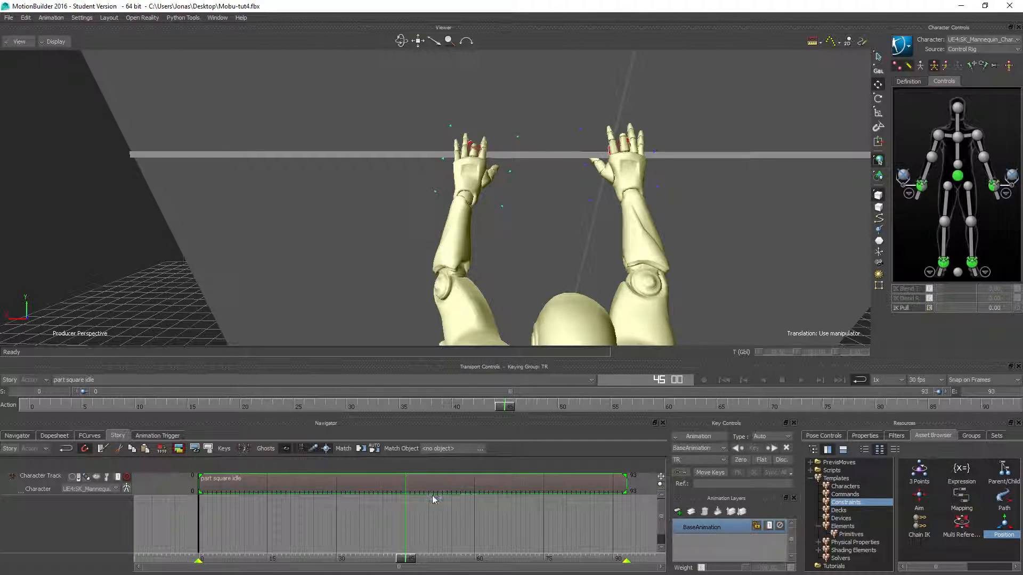
{"action": "left_click", "coordinate": [103, 450]}
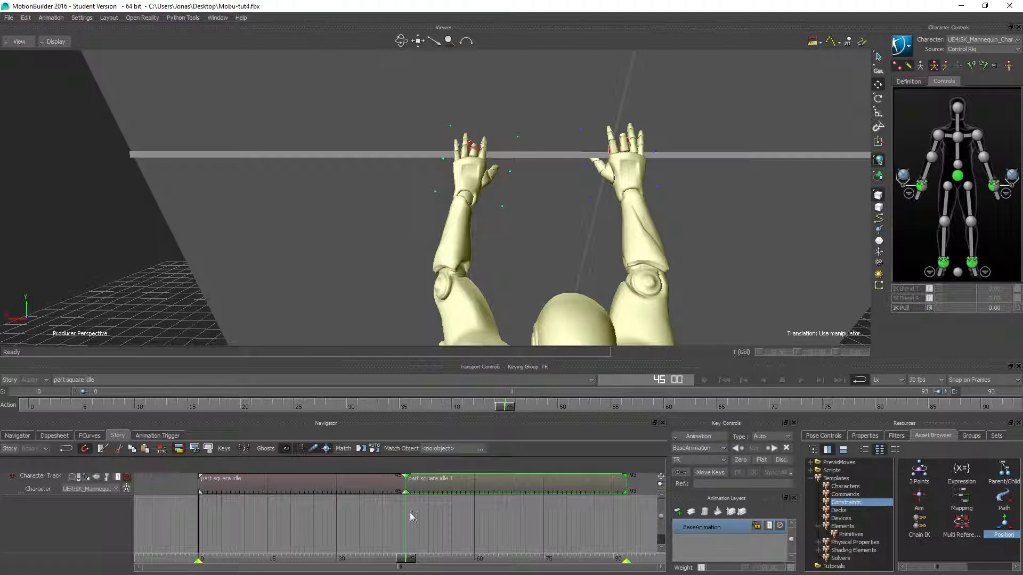
- Swap the two clip halves so part square idle 1 starts at frame 0 and part square idle directly follows it
{"action": "left_click_drag", "start_coordinate": [229, 490], "coordinate": [639, 491]}
{"action": "left_click_drag", "start_coordinate": [527, 488], "coordinate": [311, 485]}
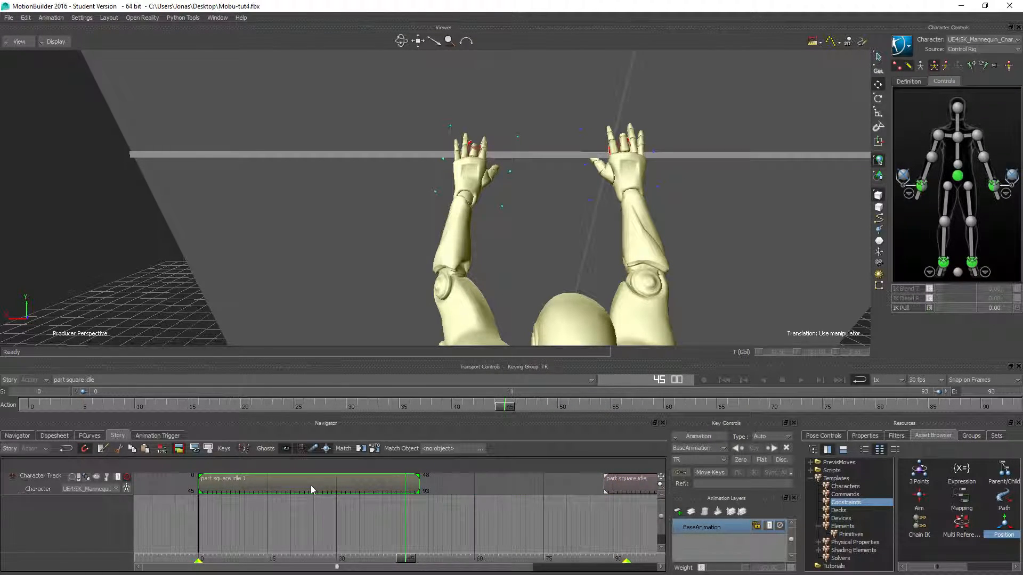
{"action": "left_click_drag", "start_coordinate": [645, 493], "coordinate": [459, 491]}
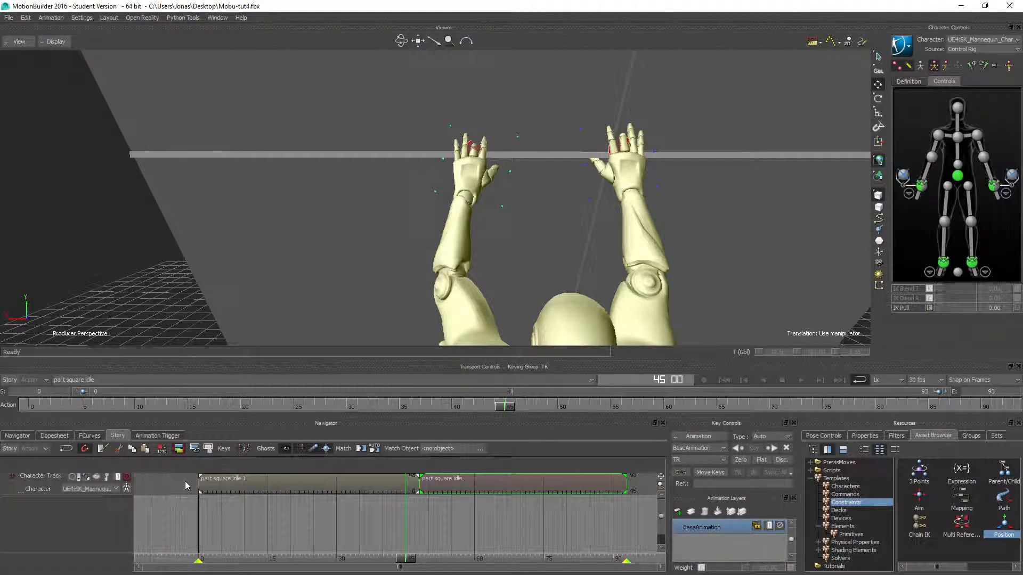
- Turn on Story mode and scrub the reordered clips to frame 40
{"action": "left_click_drag", "start_coordinate": [406, 562], "coordinate": [359, 503]}
{"action": "left_click", "coordinate": [9, 380]}
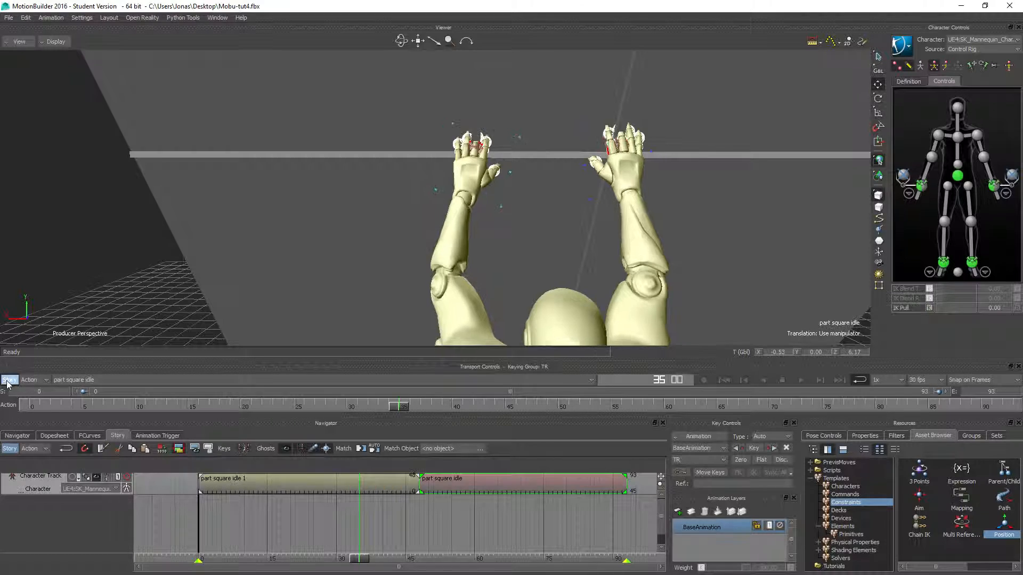
{"action": "left_click_drag", "start_coordinate": [358, 539], "coordinate": [382, 535]}
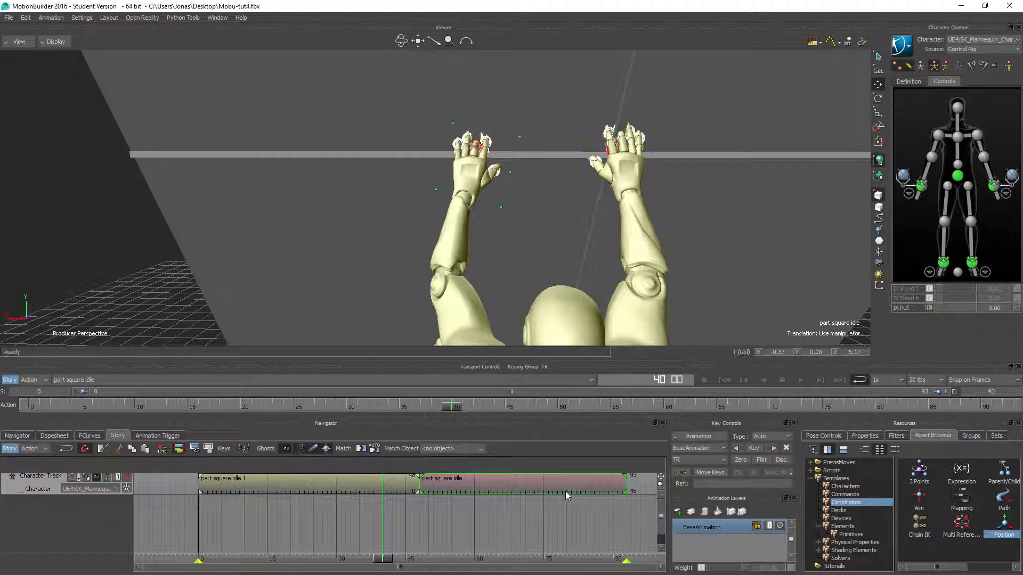
- Overlap the part square idle clip with part square idle 1 to crossfade them, with the second clip ending at frame 60
{"action": "left_click_drag", "start_coordinate": [589, 488], "coordinate": [427, 495]}
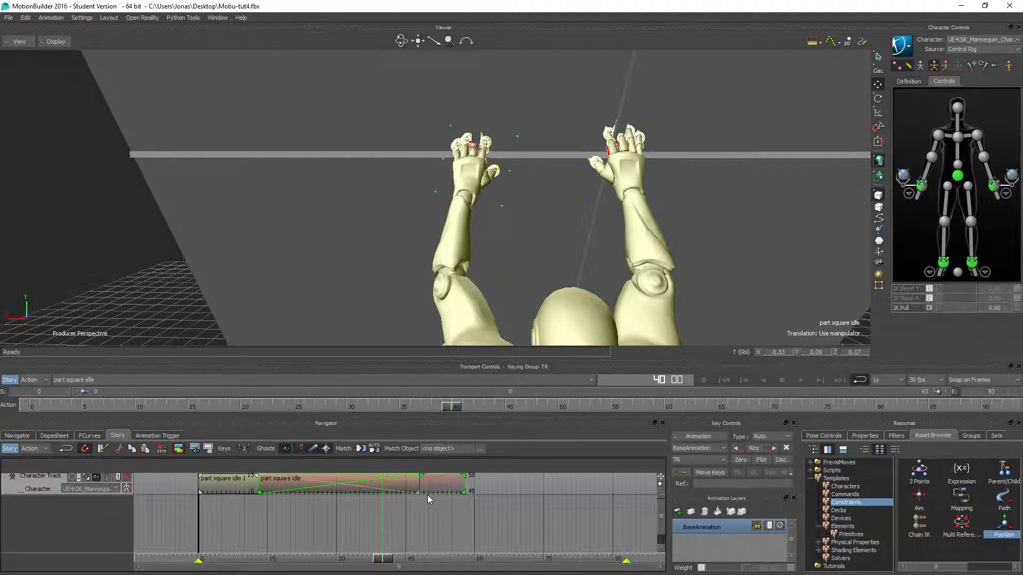
{"action": "left_click_drag", "start_coordinate": [214, 526], "coordinate": [239, 490]}
{"action": "key", "text": "ctrl+z"}
{"action": "left_click", "coordinate": [445, 497]}
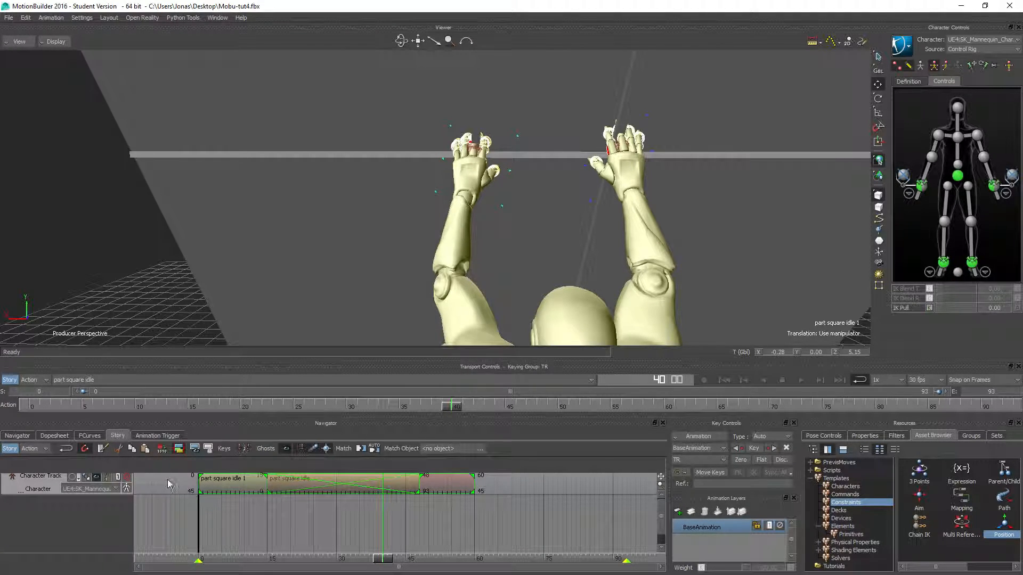
- Switch clip editing to time scaling and stretch both crossfaded clips together to end at frame 93
{"action": "left_click", "coordinate": [64, 451]}
{"action": "left_click_drag", "start_coordinate": [473, 485], "coordinate": [625, 494]}
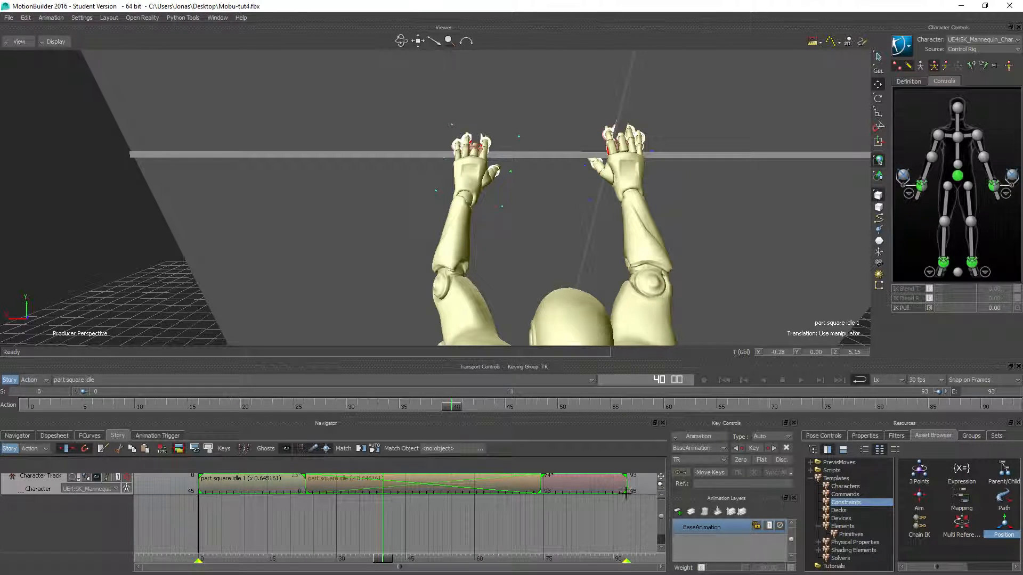
{"action": "left_click", "coordinate": [452, 544]}
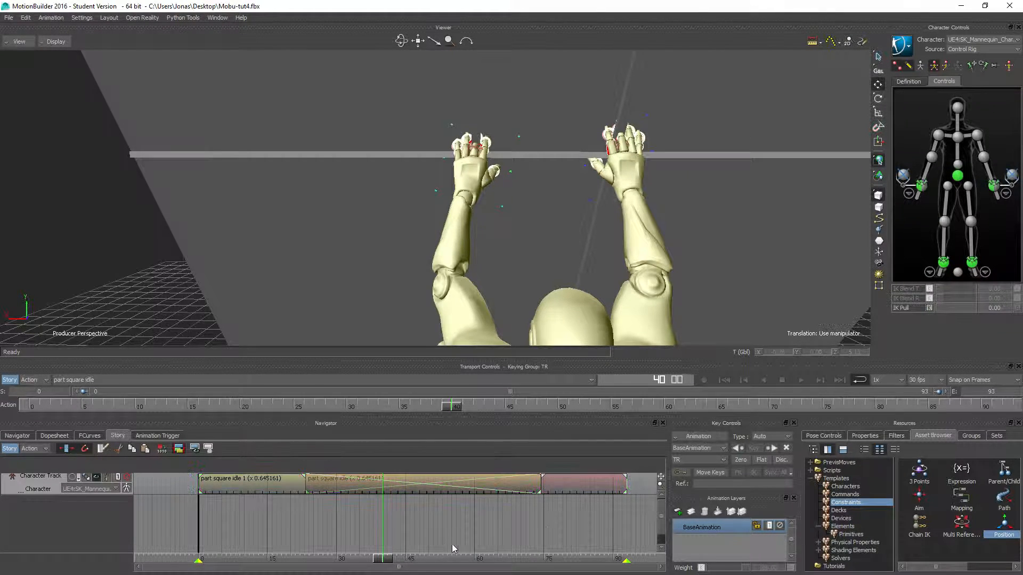
- Play the blended loop and inspect the character's motion from the side and from behind
{"action": "left_click", "coordinate": [801, 380]}
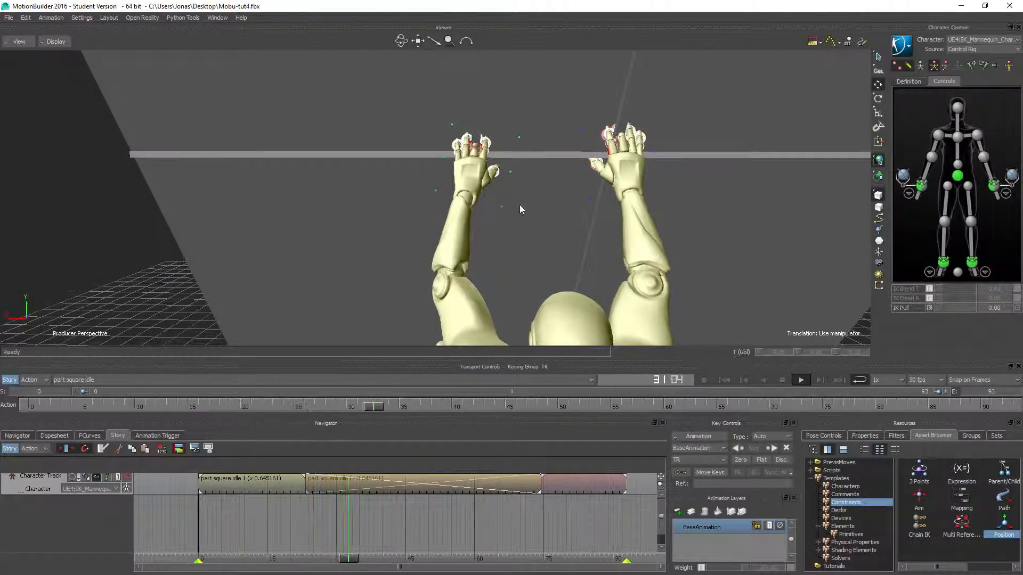
{"action": "left_click_drag", "start_coordinate": [566, 214], "coordinate": [398, 290], "text": "ctrl"}
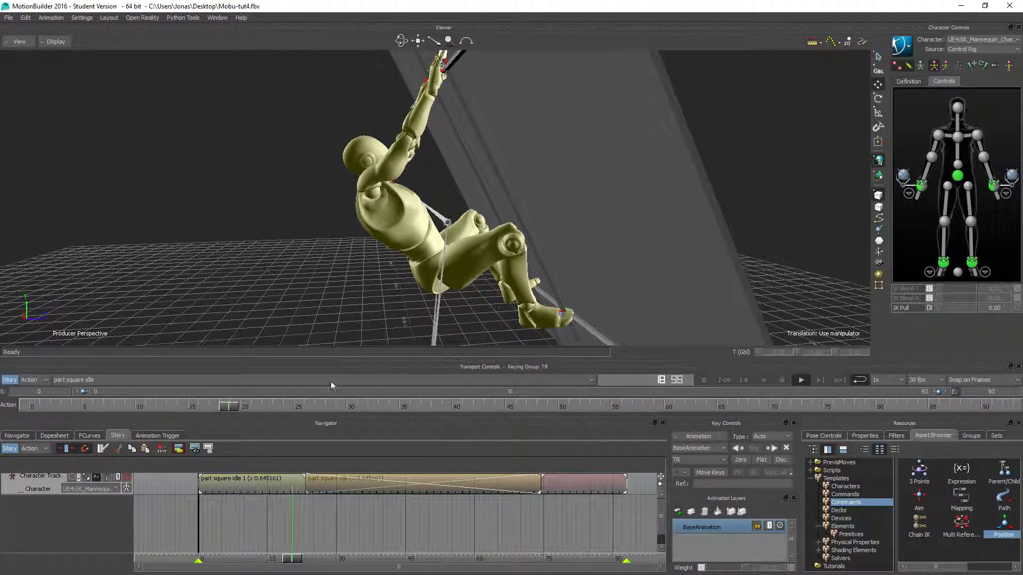
{"action": "left_click_drag", "start_coordinate": [254, 173], "coordinate": [337, 179], "text": "ctrl+shift"}
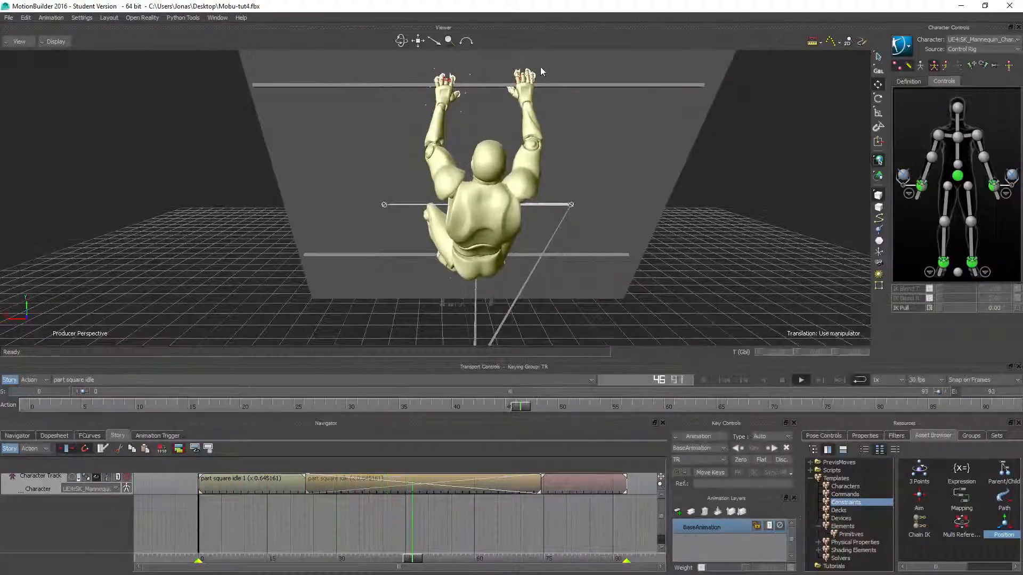
{"action": "left_click_drag", "start_coordinate": [541, 66], "coordinate": [536, 91], "text": "shift"}
{"action": "left_click_drag", "start_coordinate": [457, 144], "coordinate": [489, 165], "text": "ctrl"}
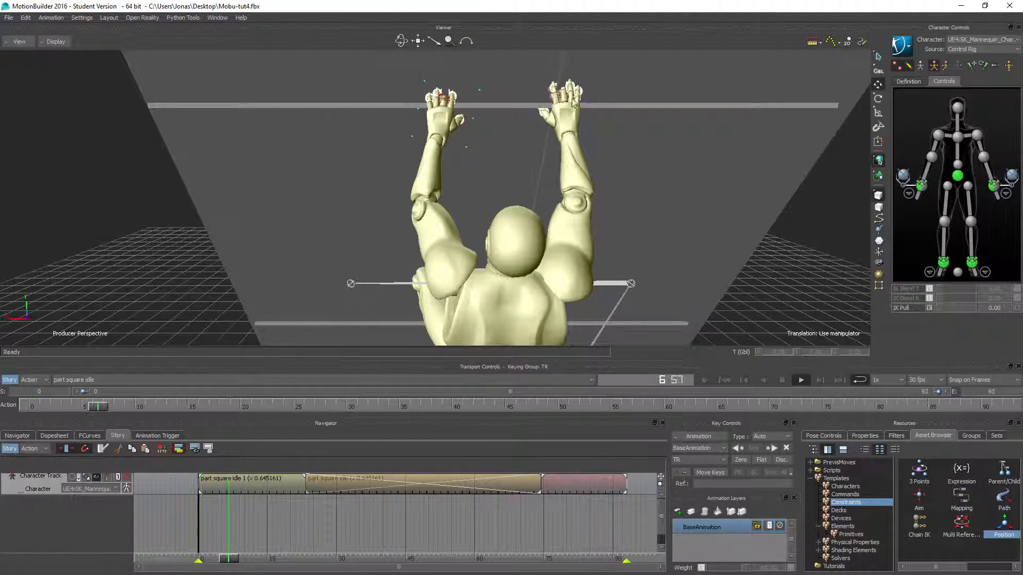
{"action": "left_click", "coordinate": [782, 380]}
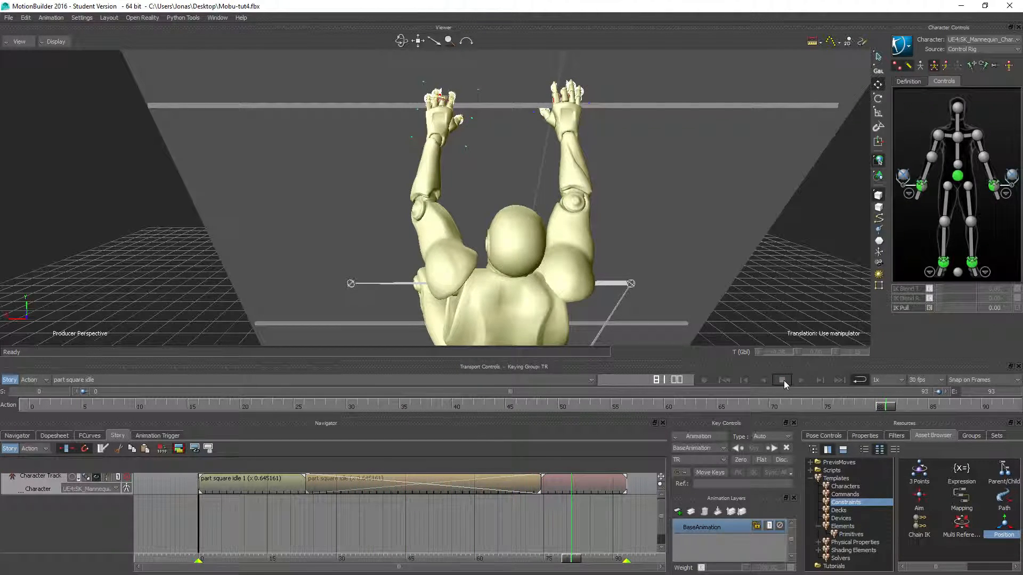
- Select both Story clips and plot the whole scene to the current take on frame at 30 FPS
{"action": "left_click", "coordinate": [568, 490]}
{"action": "right_click", "coordinate": [274, 486]}
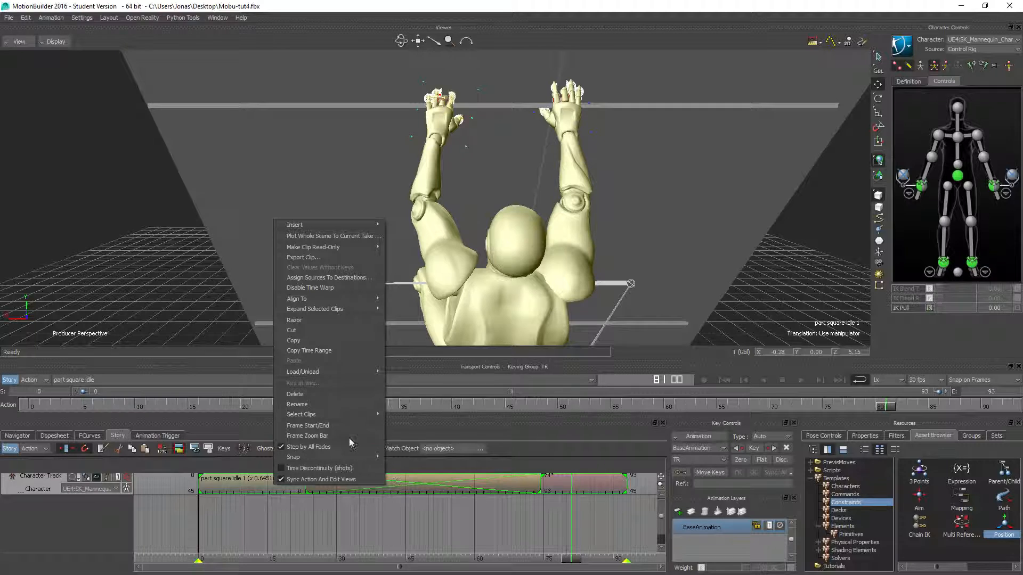
{"action": "left_click", "coordinate": [295, 426]}
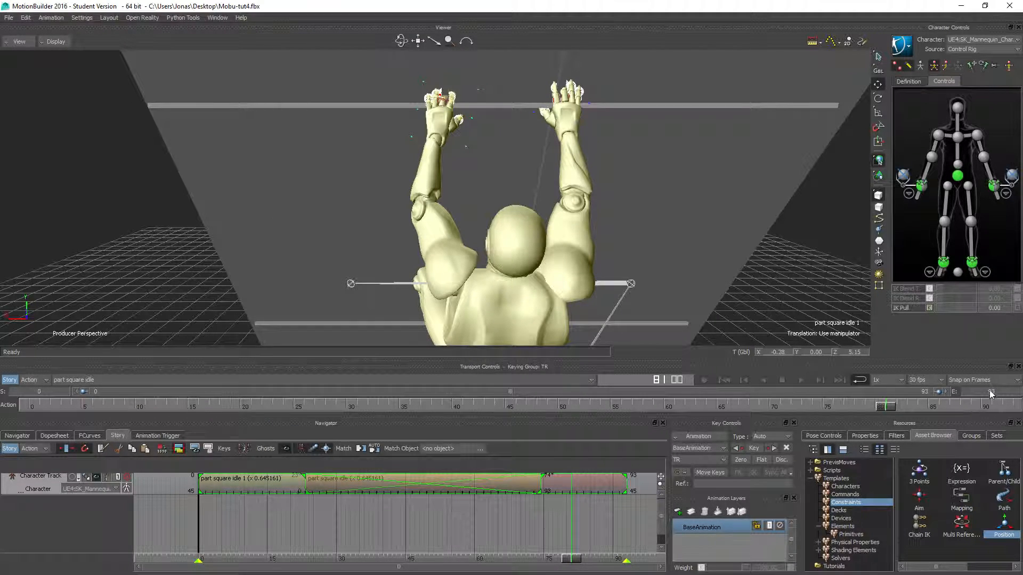
{"action": "right_click", "coordinate": [279, 487]}
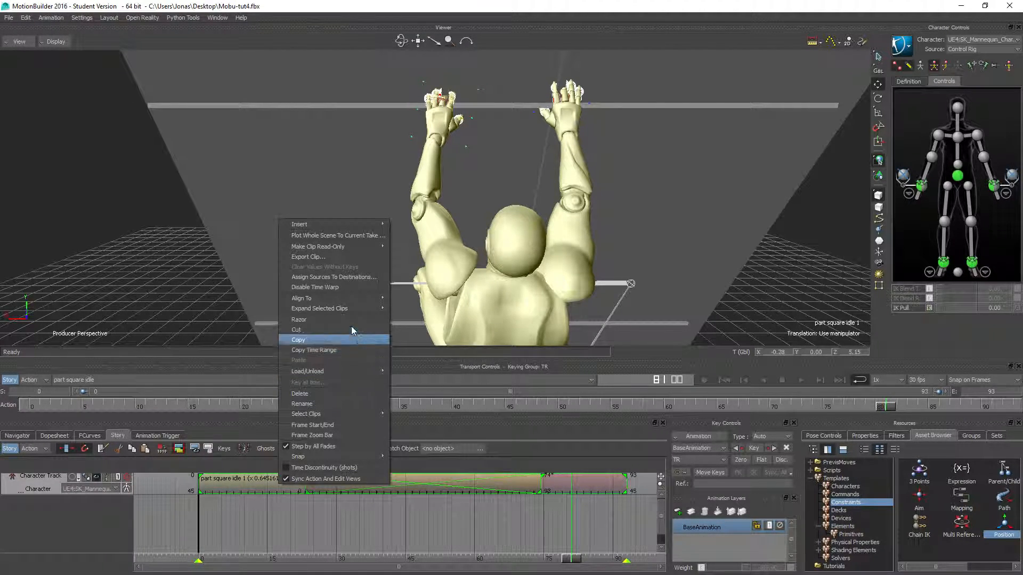
{"action": "left_click", "coordinate": [342, 236]}
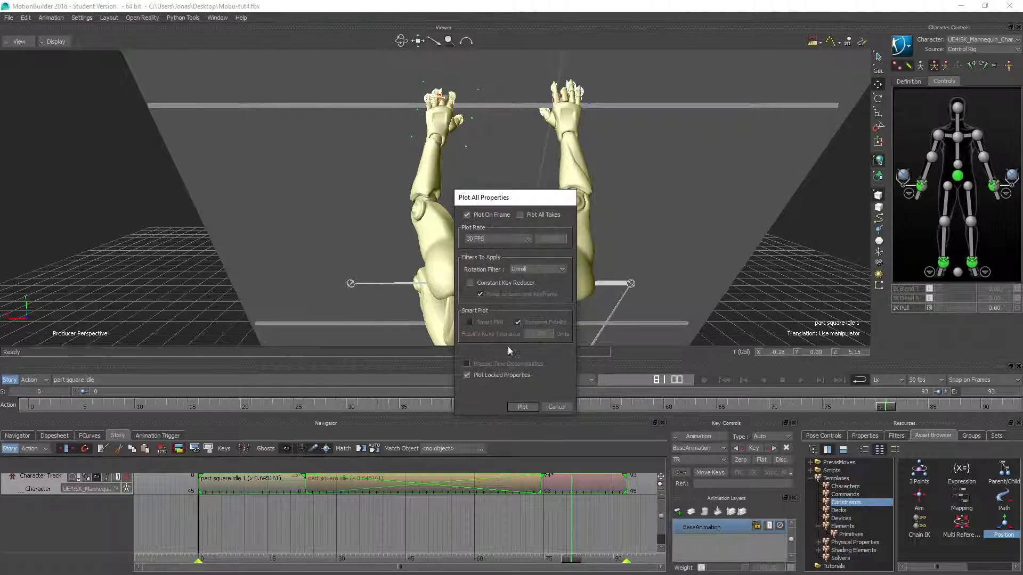
{"action": "left_click", "coordinate": [524, 407]}
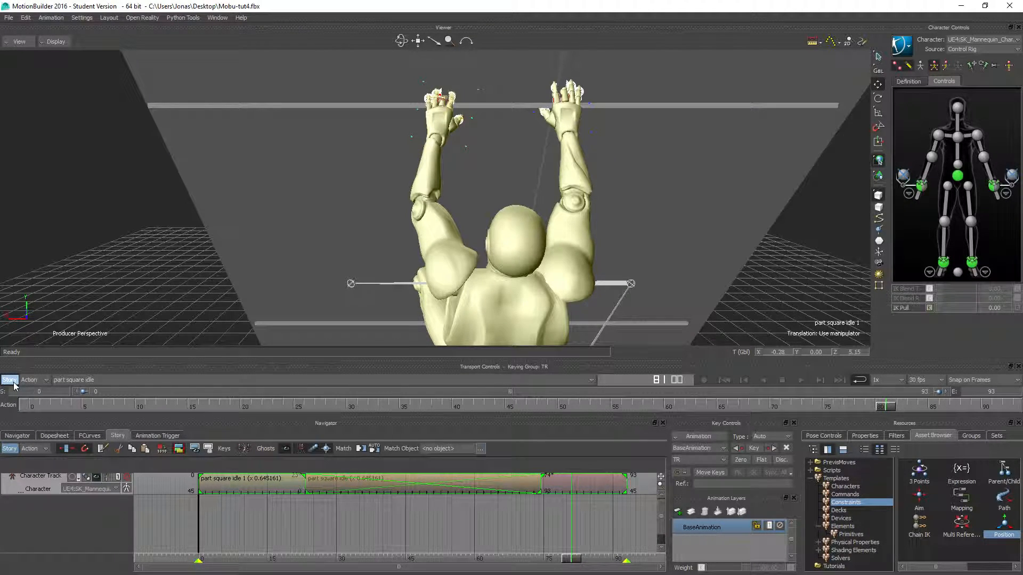
- Turn off Story mode and play the plotted take, inspecting the whole character's motion from behind
{"action": "left_click", "coordinate": [12, 381]}
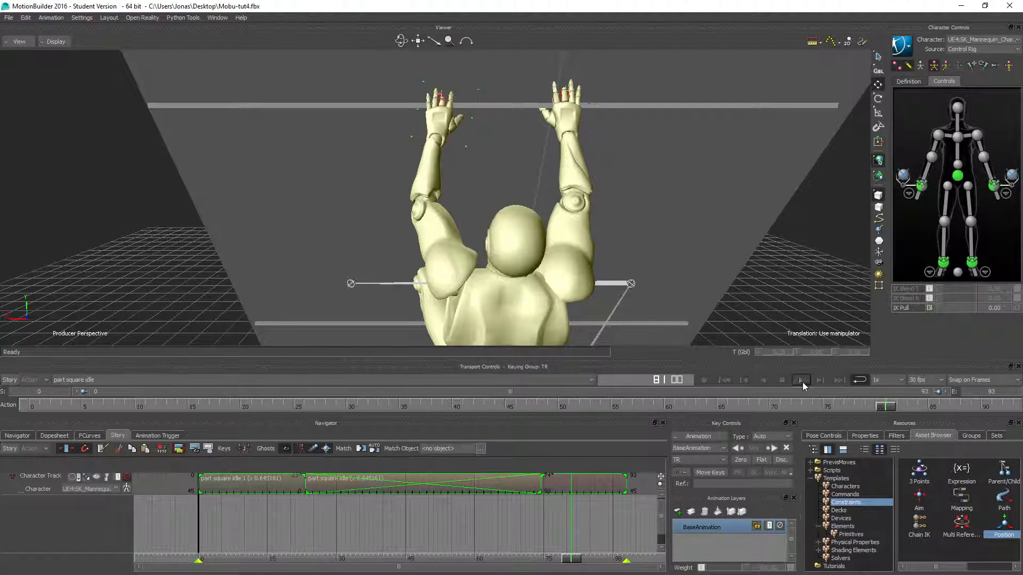
{"action": "left_click", "coordinate": [802, 380]}
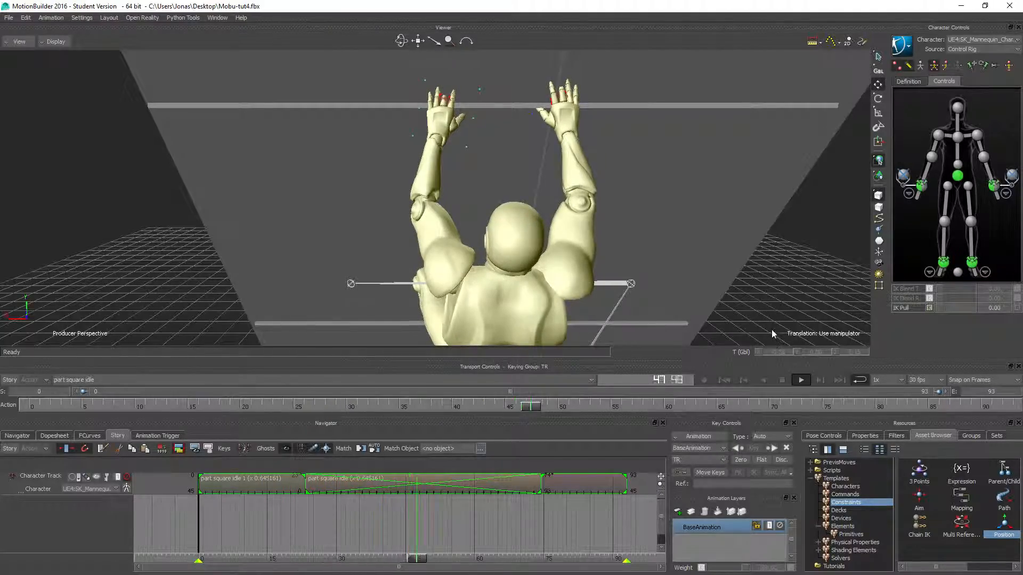
{"action": "left_click_drag", "start_coordinate": [705, 270], "coordinate": [666, 292], "text": "ctrl+shift"}
{"action": "left_click_drag", "start_coordinate": [645, 298], "coordinate": [597, 197], "text": "shift"}
{"action": "left_click_drag", "start_coordinate": [512, 234], "coordinate": [445, 236], "text": "ctrl"}
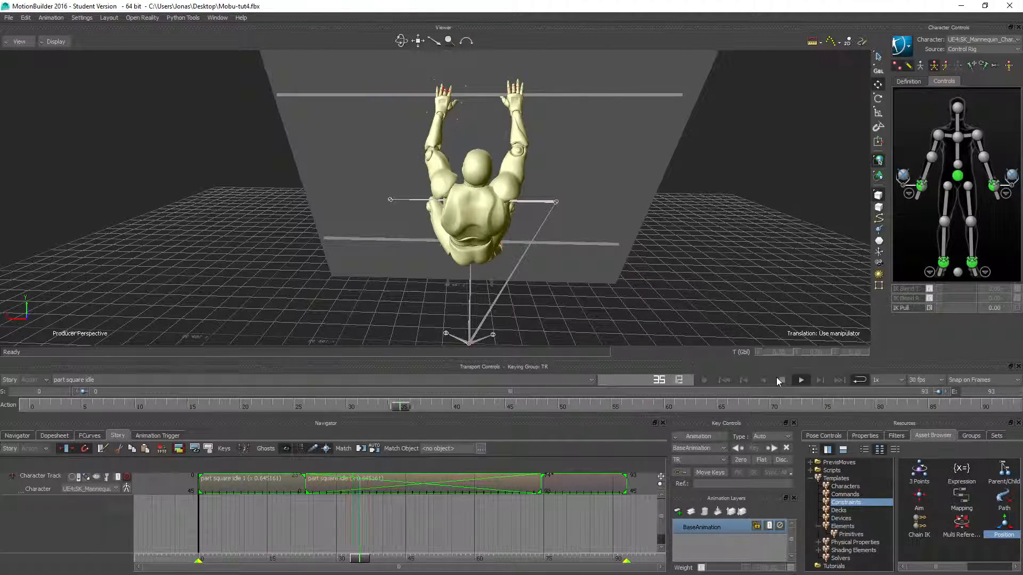
{"action": "left_click", "coordinate": [782, 380]}
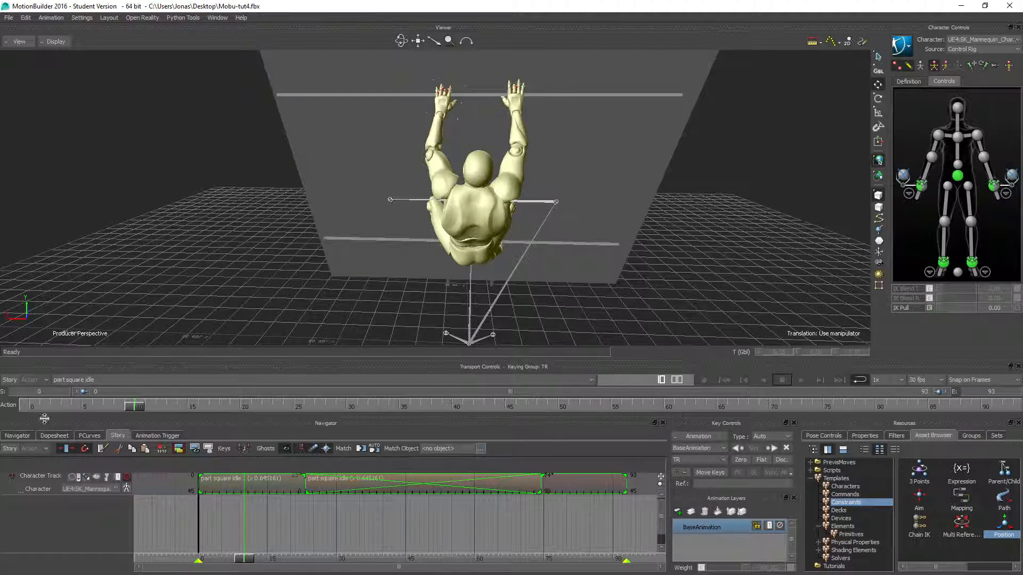
- Activate the Hand_L and Hand_R position constraints by snapping each one at the current frame
{"action": "left_click", "coordinate": [17, 436]}
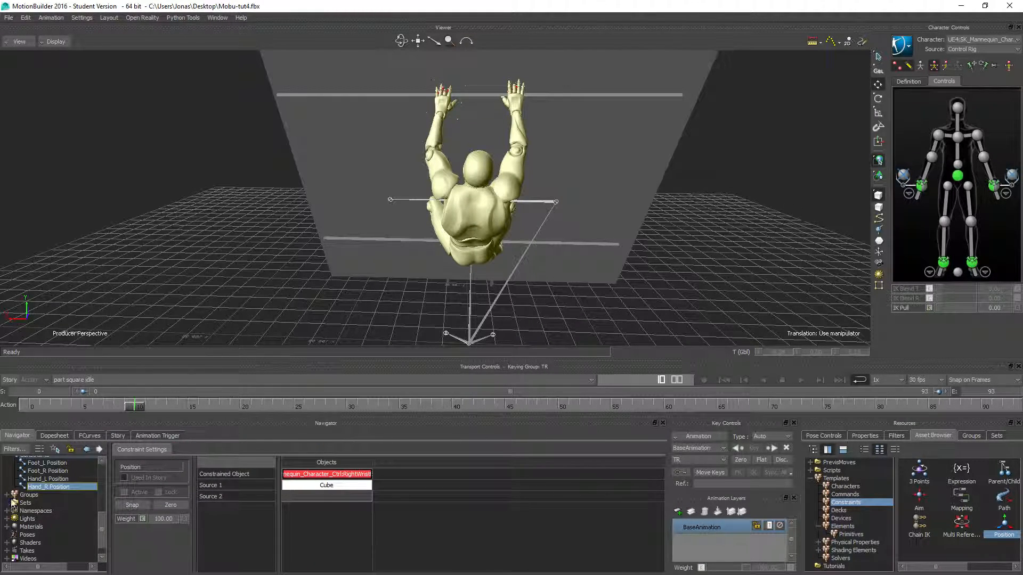
{"action": "left_click", "coordinate": [41, 479]}
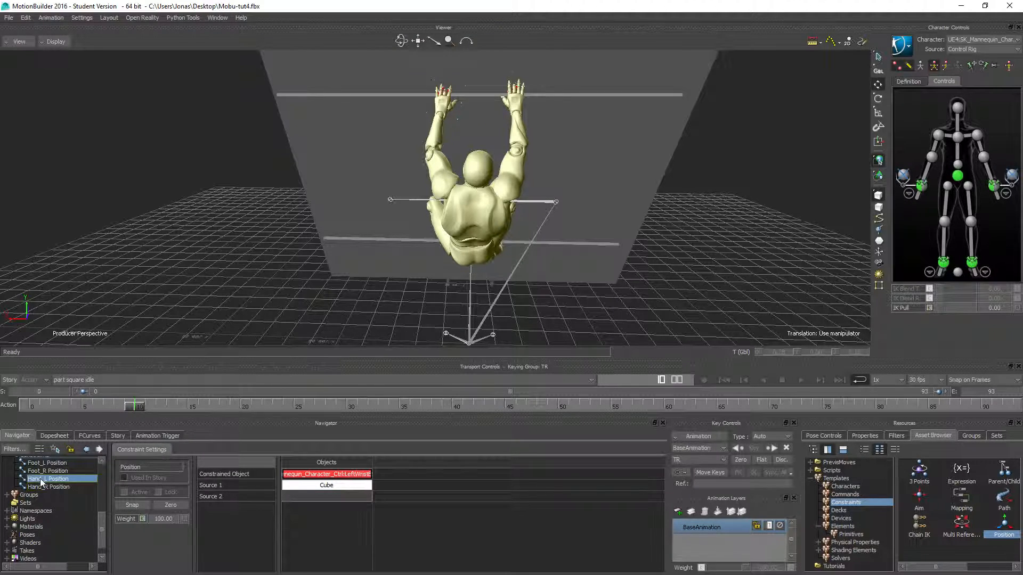
{"action": "left_click", "coordinate": [131, 505]}
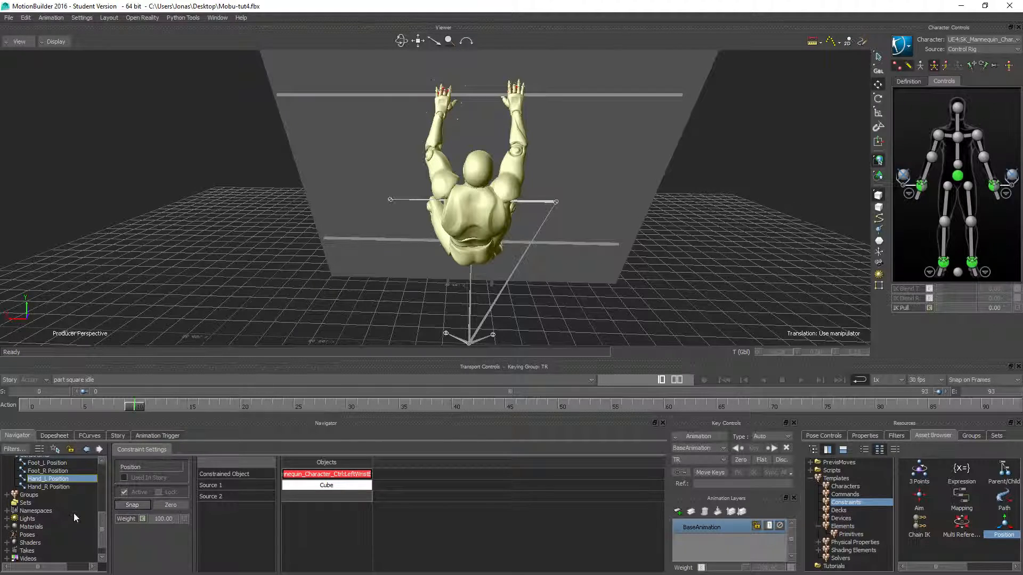
{"action": "left_click", "coordinate": [49, 487]}
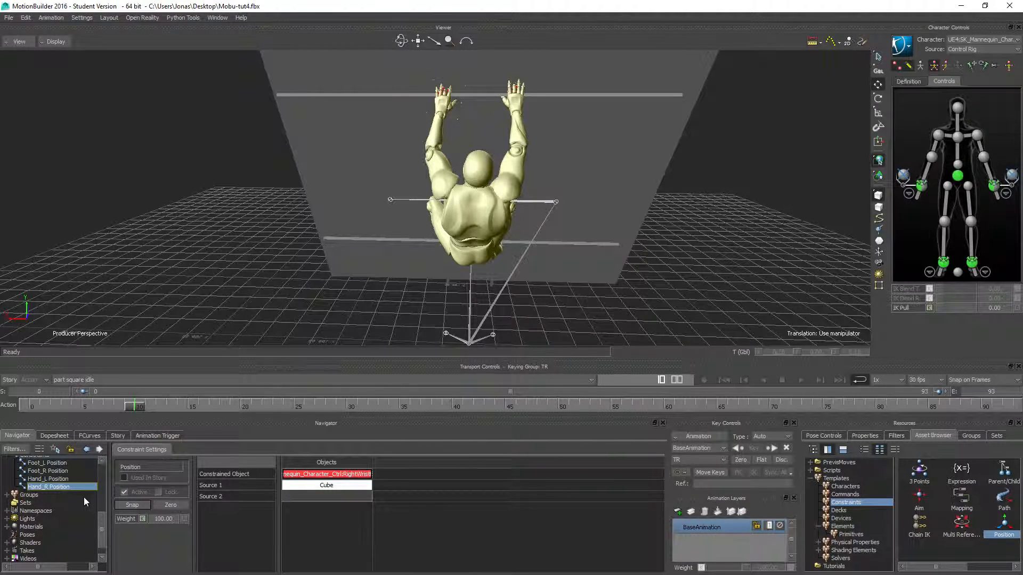
- Play the take and inspect up close how both hands hold onto the ledge
{"action": "left_click", "coordinate": [802, 380]}
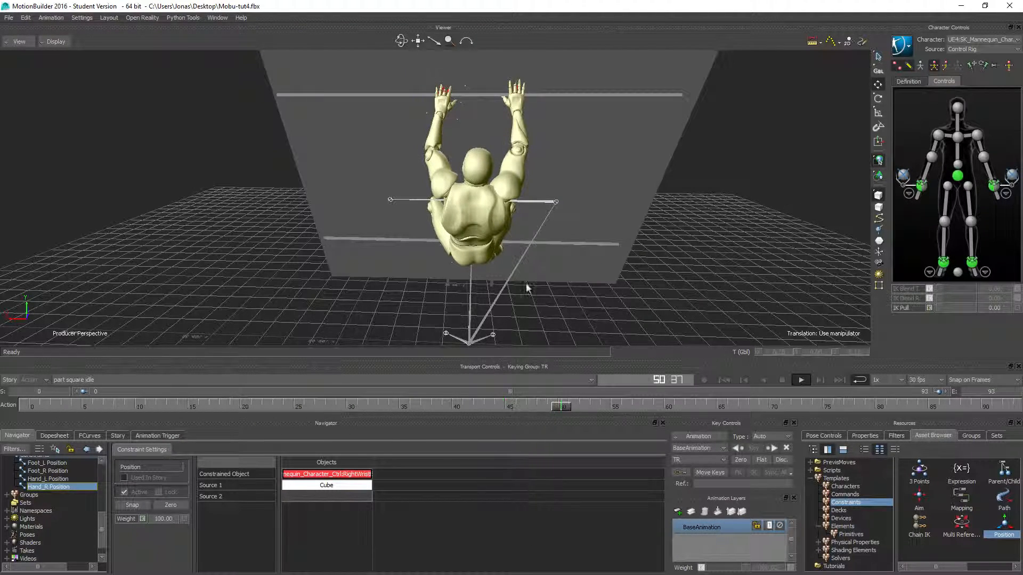
{"action": "left_click_drag", "start_coordinate": [487, 86], "coordinate": [536, 240], "text": "shift"}
{"action": "left_click_drag", "start_coordinate": [537, 196], "coordinate": [463, 226], "text": "shift"}
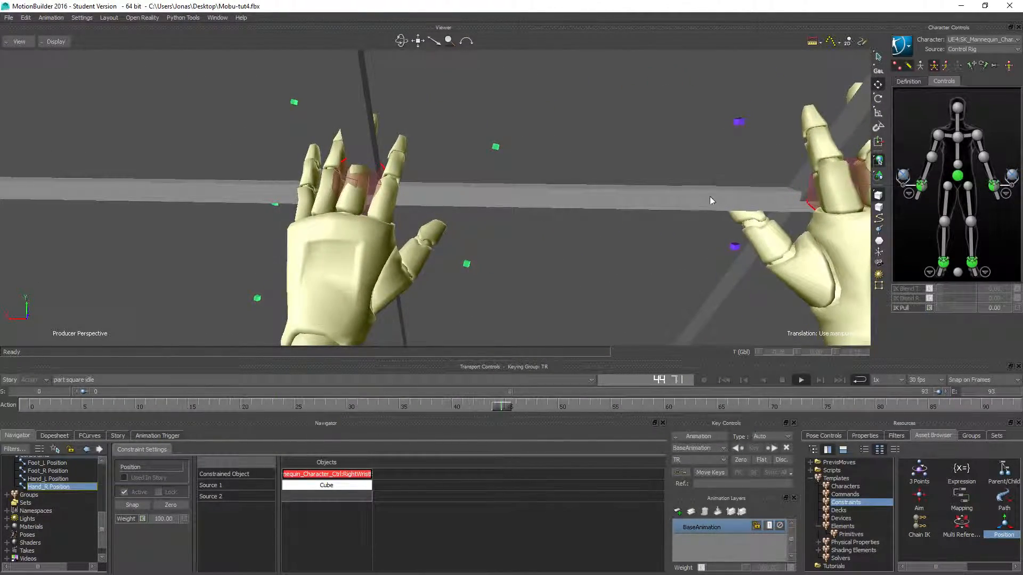
{"action": "left_click_drag", "start_coordinate": [766, 203], "coordinate": [683, 196], "text": "shift"}
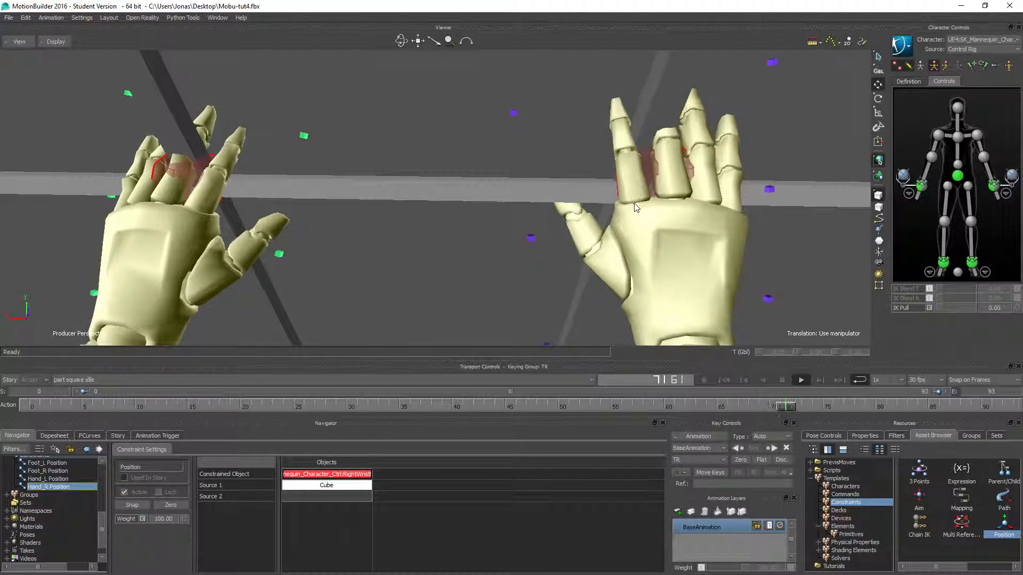
{"action": "left_click", "coordinate": [781, 380]}
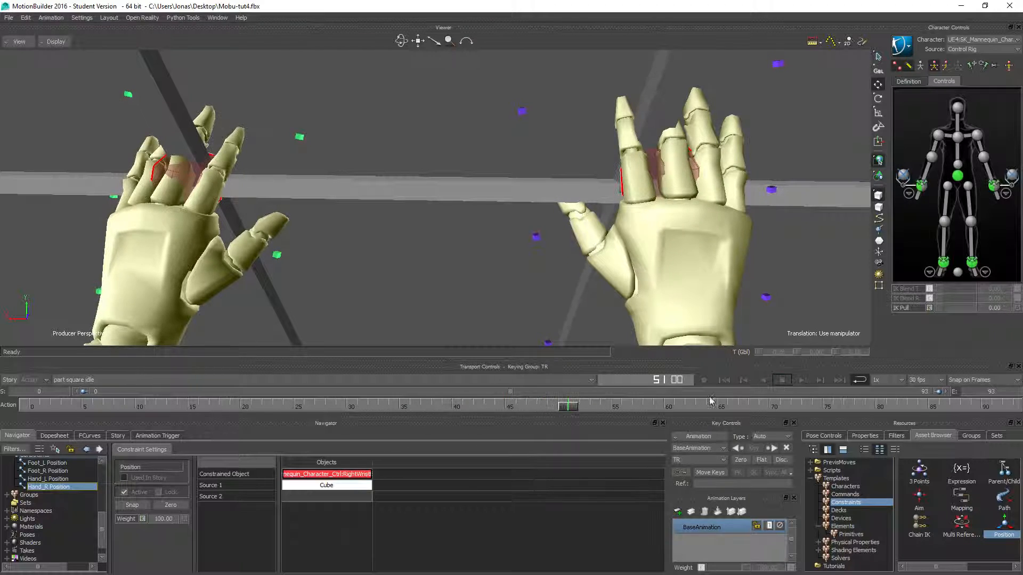
- Deactivate both hand position constraints and toggle Hand_L Position on and off to compare the left hand's placement
{"action": "left_click", "coordinate": [51, 479]}
{"action": "left_click", "coordinate": [53, 487]}
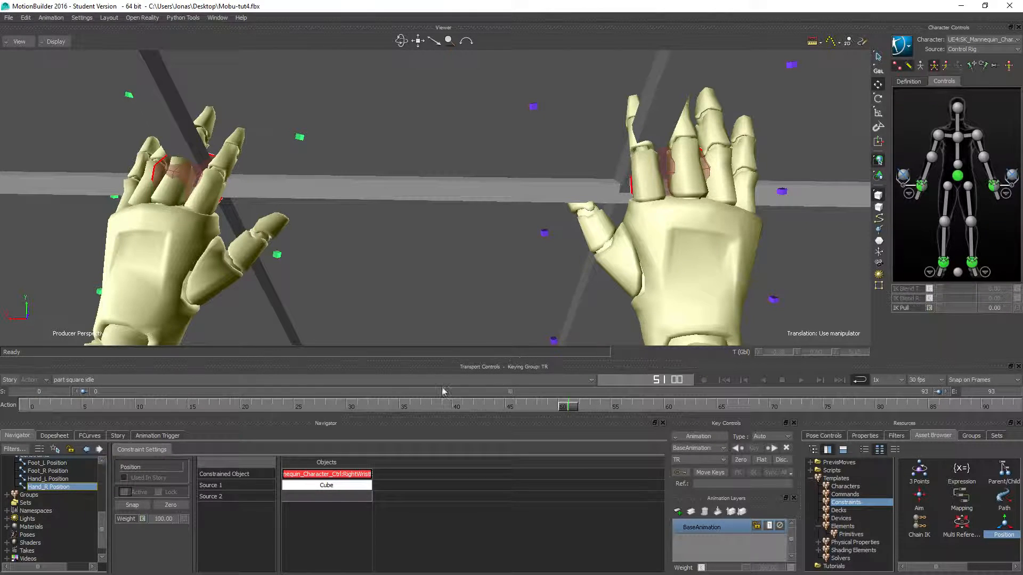
{"action": "left_click", "coordinate": [33, 481]}
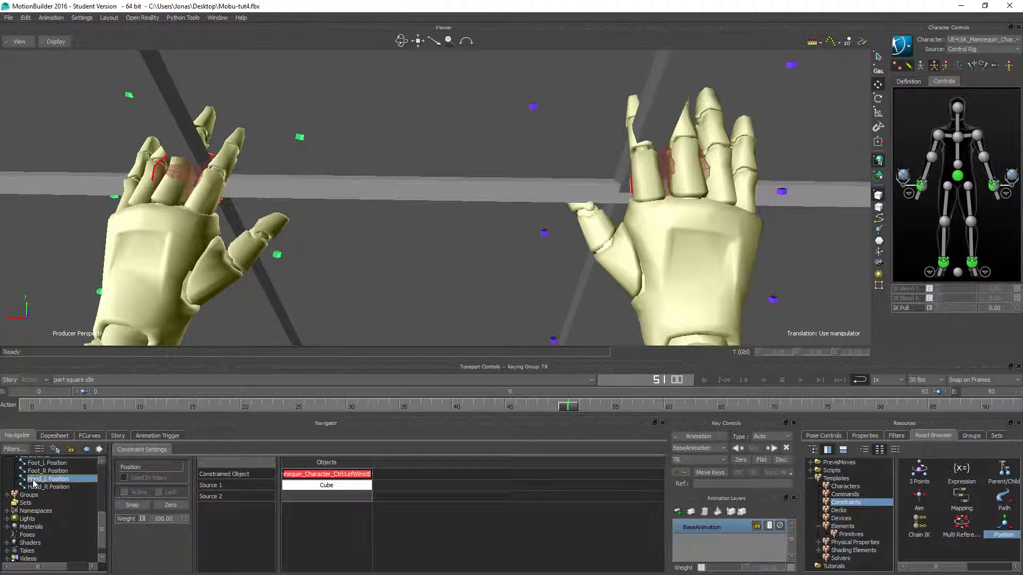
{"action": "left_click", "coordinate": [124, 492]}
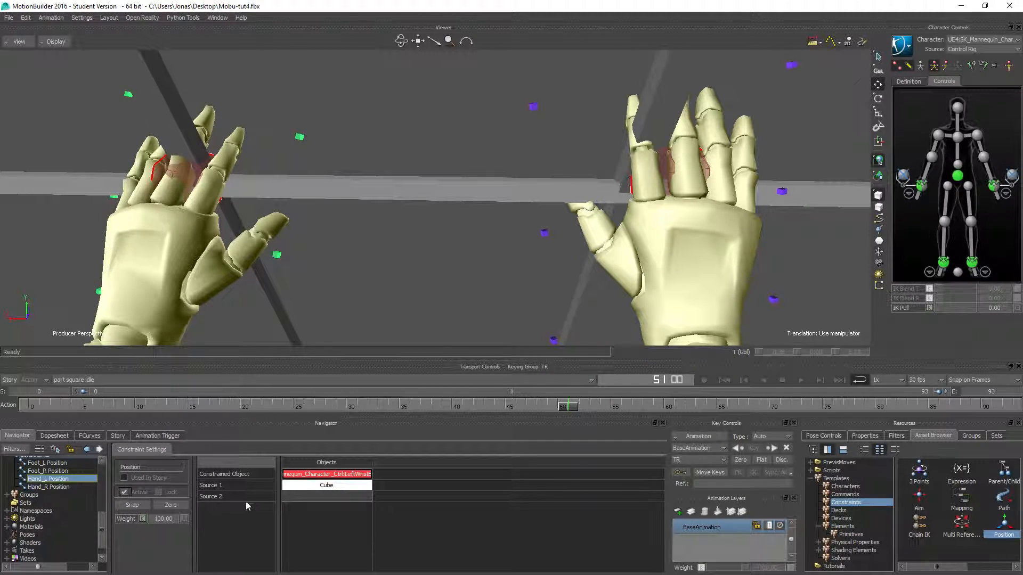
{"action": "left_click", "coordinate": [125, 492]}
{"action": "left_click", "coordinate": [126, 493]}
{"action": "left_click", "coordinate": [126, 492]}
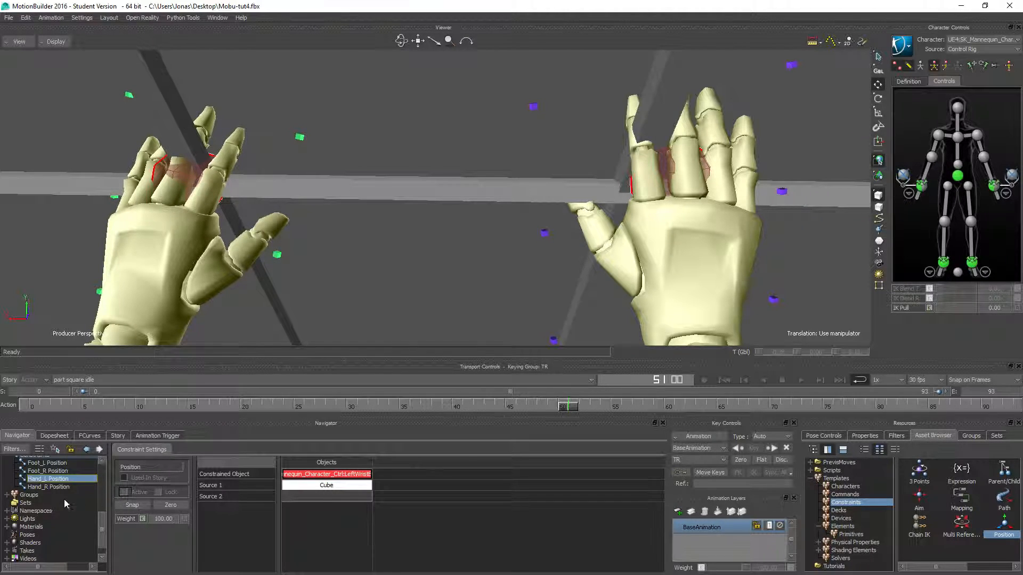
- Toggle the Hand_R position constraint off and on to compare the right hand's placement, leaving it active
{"action": "left_click", "coordinate": [74, 487]}
{"action": "left_click", "coordinate": [123, 492]}
{"action": "left_click", "coordinate": [123, 493]}
{"action": "left_click", "coordinate": [124, 493]}
{"action": "left_click", "coordinate": [123, 492]}
{"action": "left_click", "coordinate": [124, 493]}
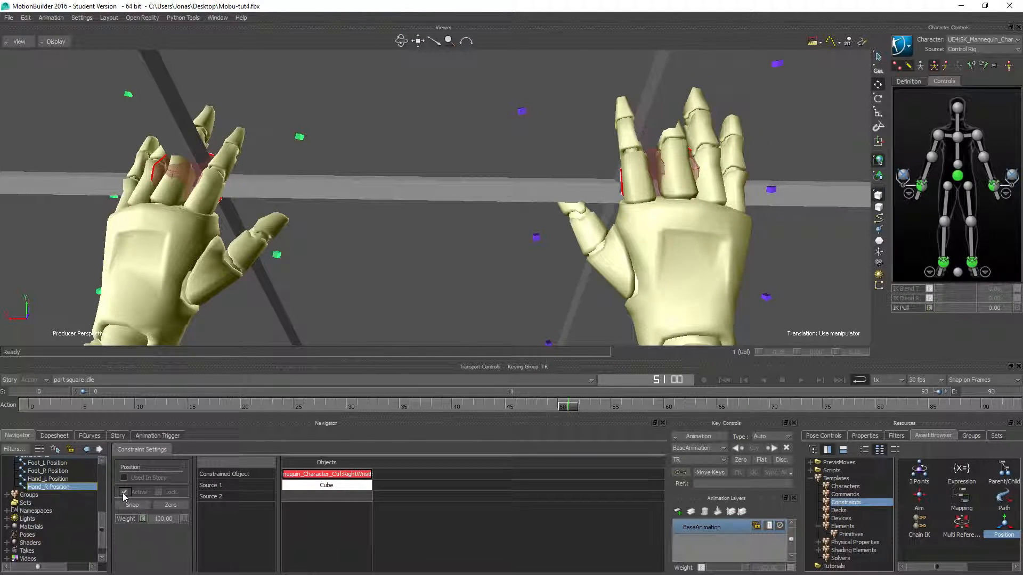
{"action": "left_click", "coordinate": [124, 493]}
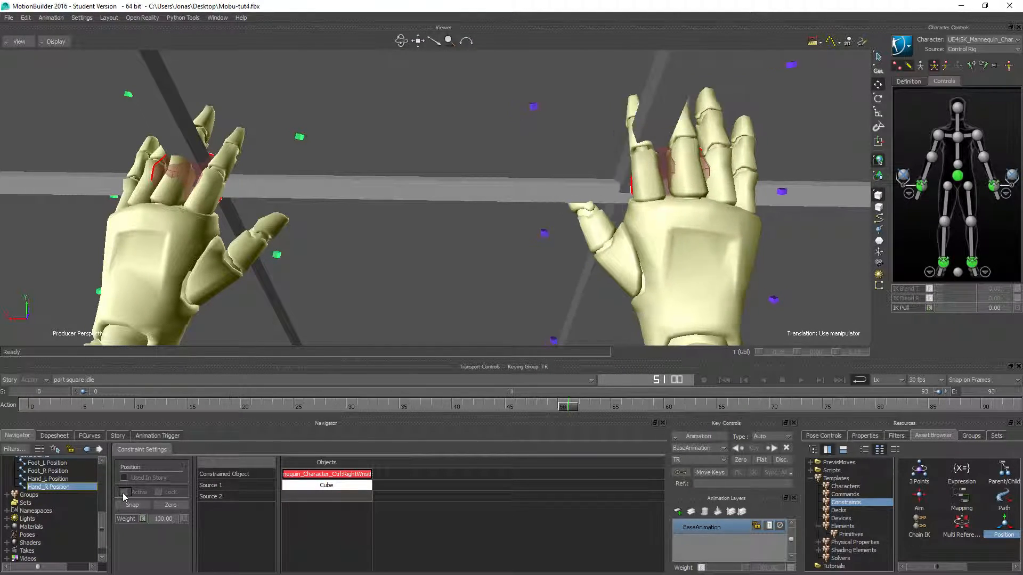
{"action": "left_click", "coordinate": [124, 493]}
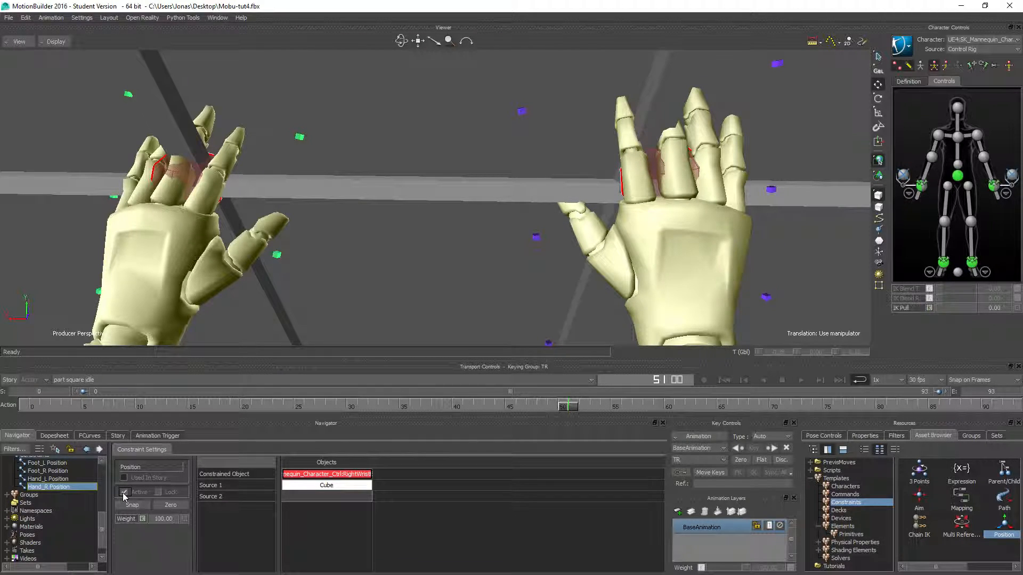
- Plot all properties on frame at 30 FPS with the Unroll rotation filter to bake the constrained hand motion
{"action": "right_click_drag", "start_coordinate": [624, 292], "coordinate": [381, 326], "text": "alt"}
{"action": "left_click_drag", "start_coordinate": [381, 326], "coordinate": [464, 274], "text": "alt"}
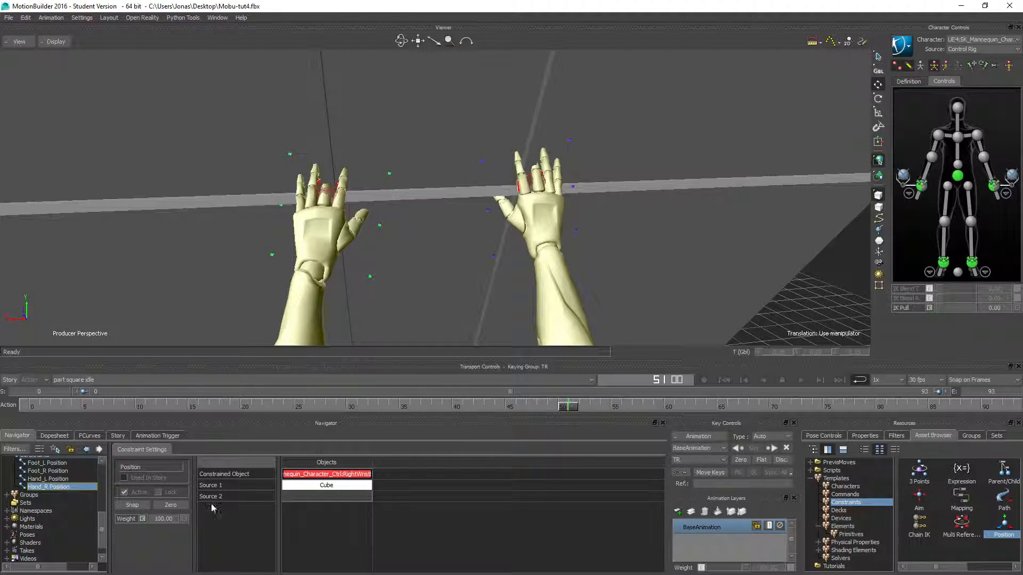
{"action": "left_click", "coordinate": [687, 441]}
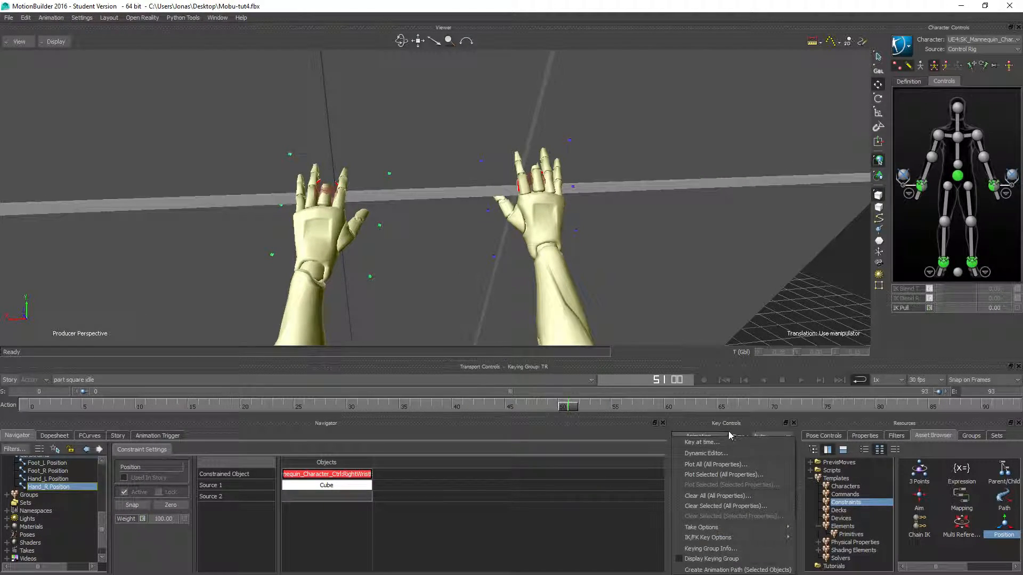
{"action": "left_click", "coordinate": [718, 462]}
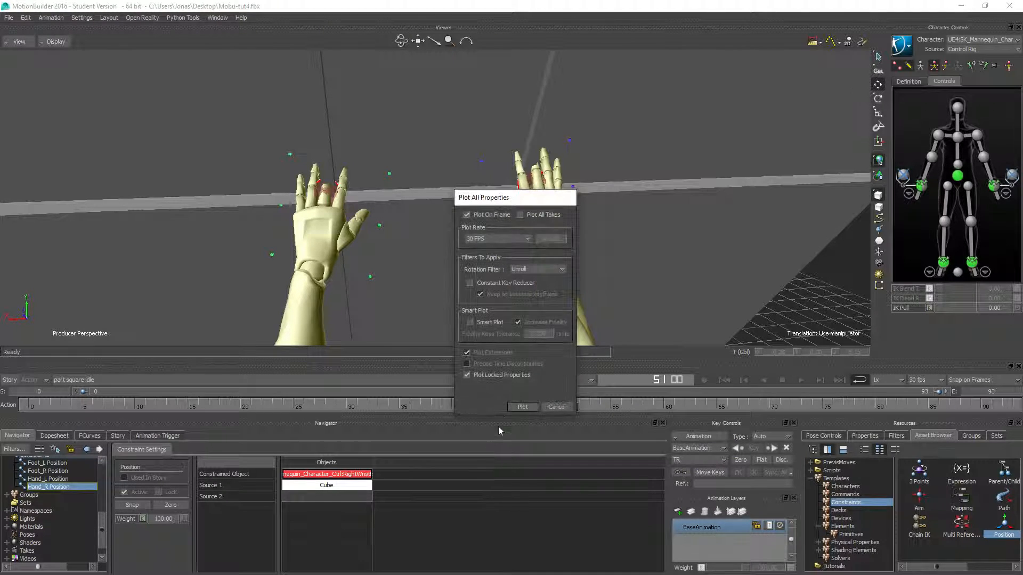
{"action": "left_click", "coordinate": [520, 408]}
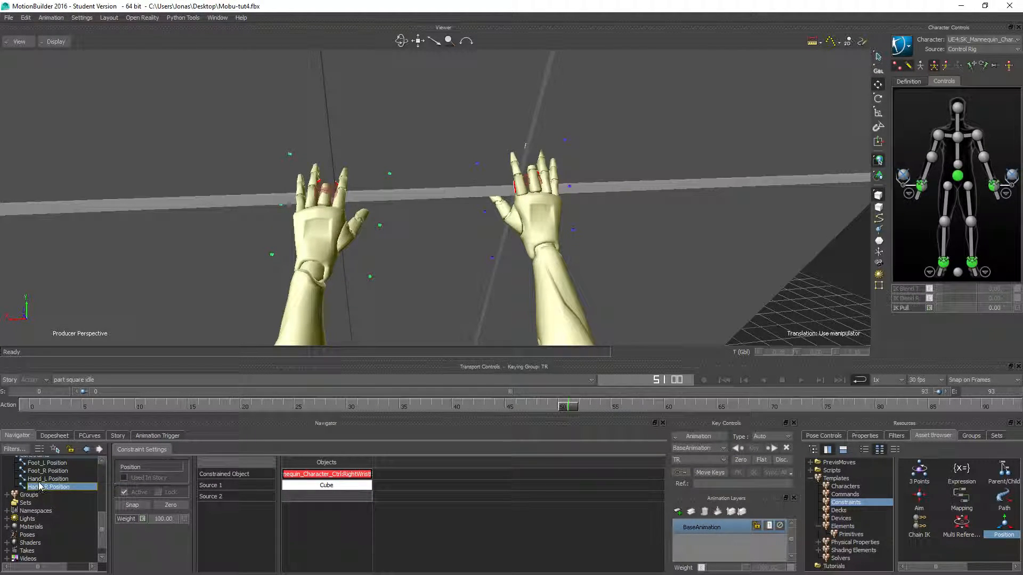
- Deactivate the Hand_R position constraint, then scrub and play the take to check the plotted hands
{"action": "left_click", "coordinate": [124, 493]}
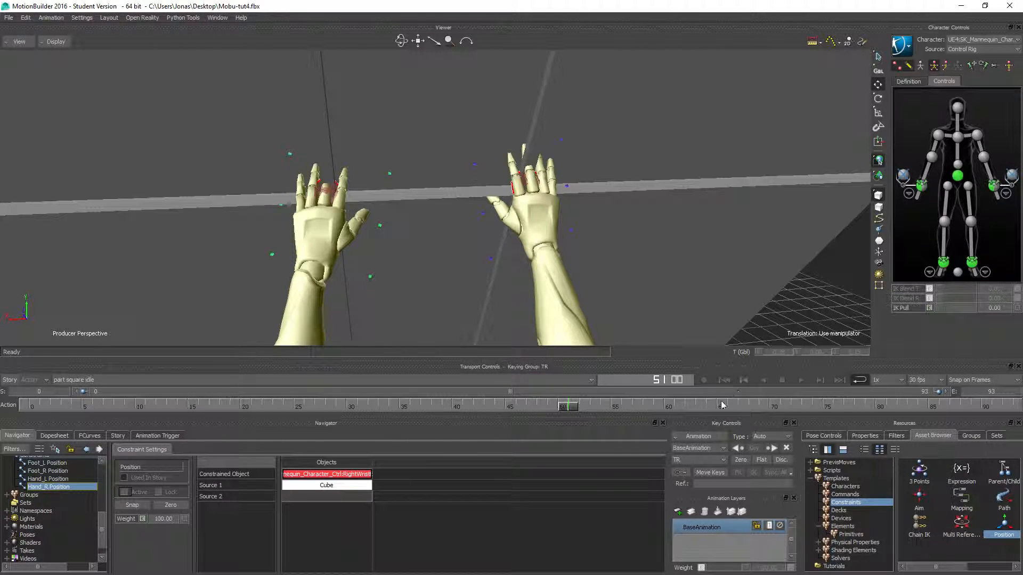
{"action": "left_click_drag", "start_coordinate": [564, 411], "coordinate": [767, 400]}
{"action": "left_click", "coordinate": [799, 379]}
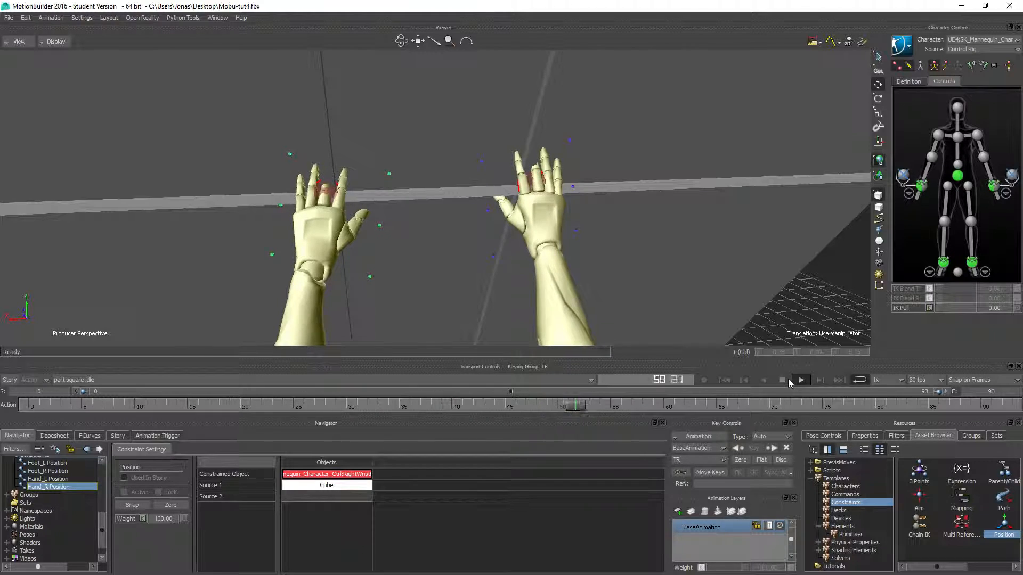
{"action": "left_click", "coordinate": [782, 379]}
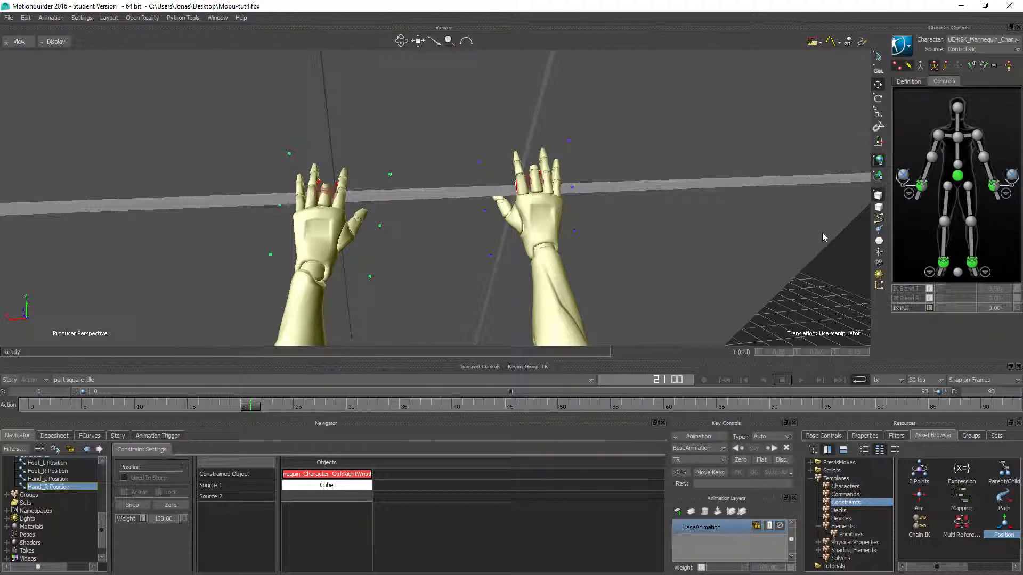
- Show the right wrist effector's translation curves and select their keys from frame 6 to 93
{"action": "left_click", "coordinate": [924, 186]}
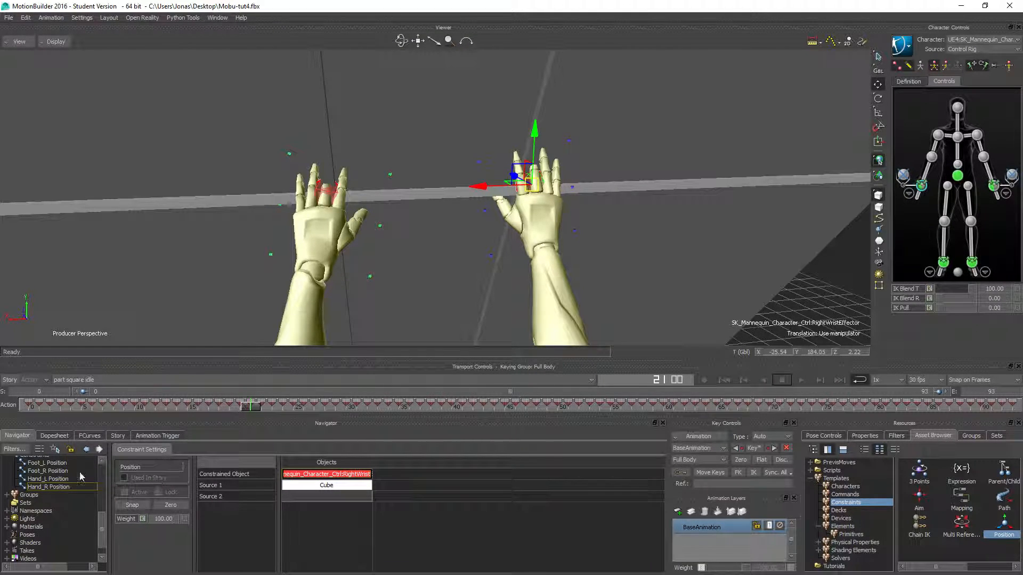
{"action": "left_click", "coordinate": [90, 436]}
{"action": "left_click", "coordinate": [26, 503]}
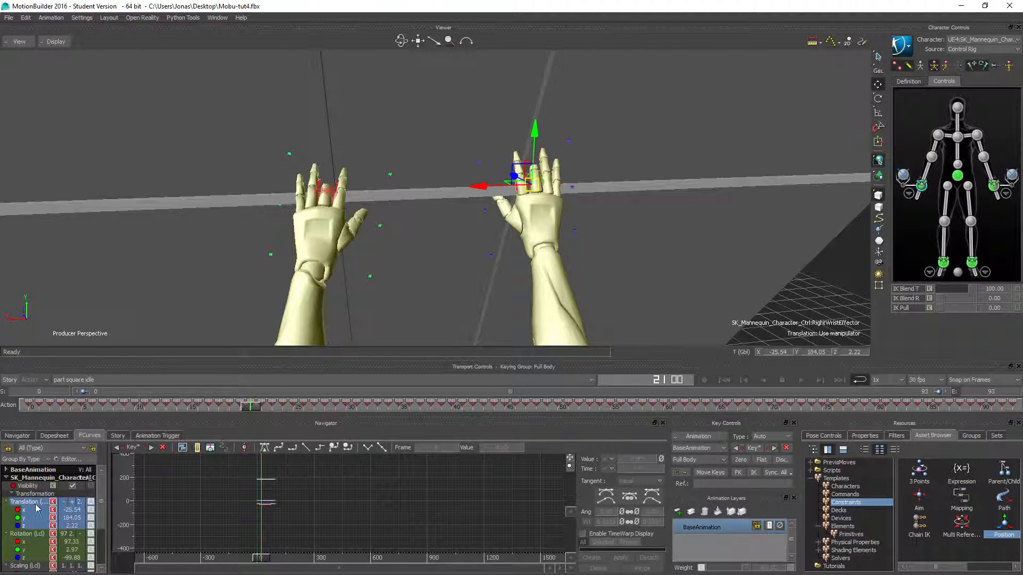
{"action": "left_click_drag", "start_coordinate": [242, 481], "coordinate": [557, 532], "text": "ctrl"}
{"action": "left_click_drag", "start_coordinate": [414, 506], "coordinate": [450, 545], "text": "ctrl"}
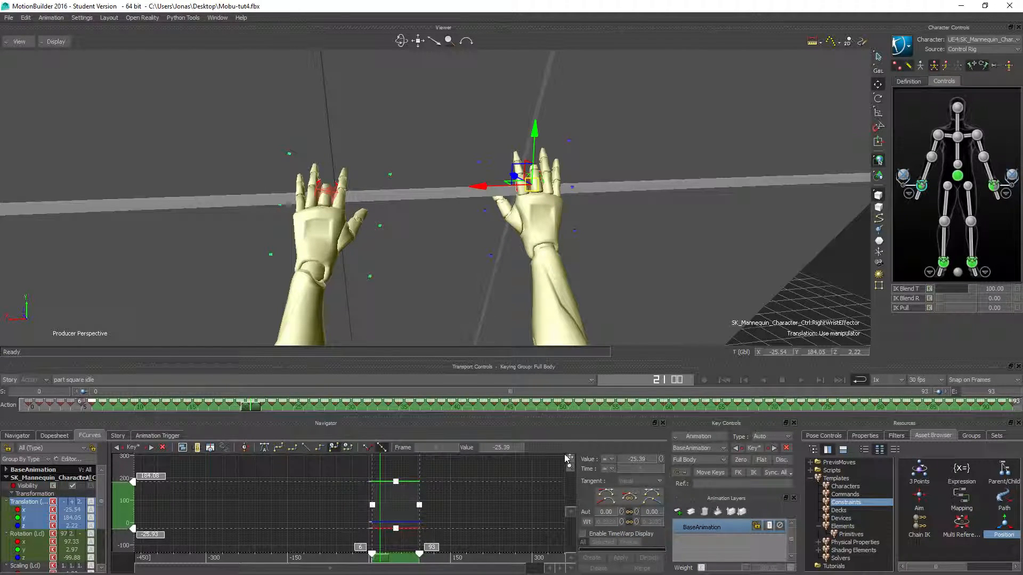
- Turn off the IK translation blend on the right and left wrist effectors
{"action": "left_click", "coordinate": [904, 177]}
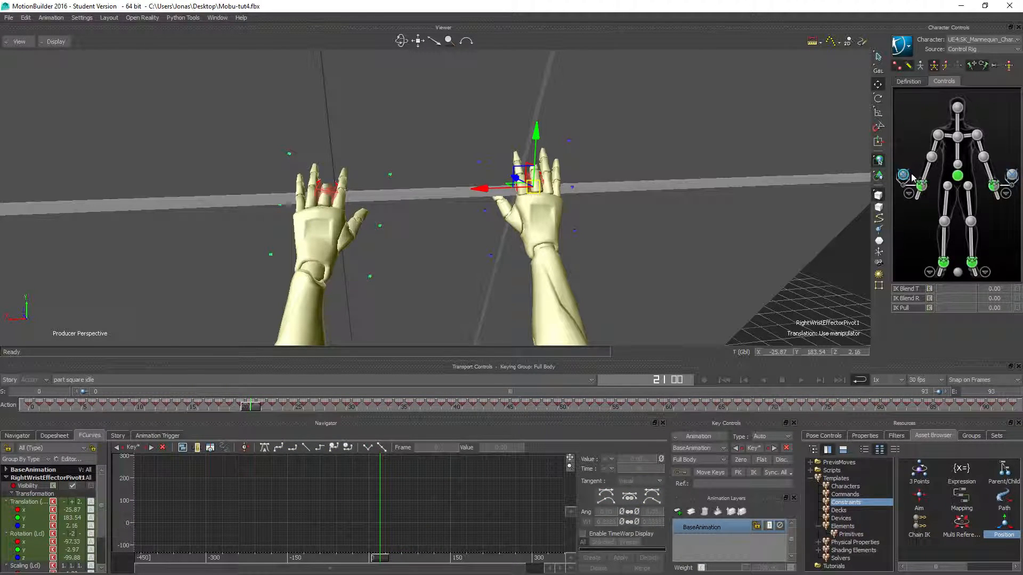
{"action": "left_click", "coordinate": [923, 187]}
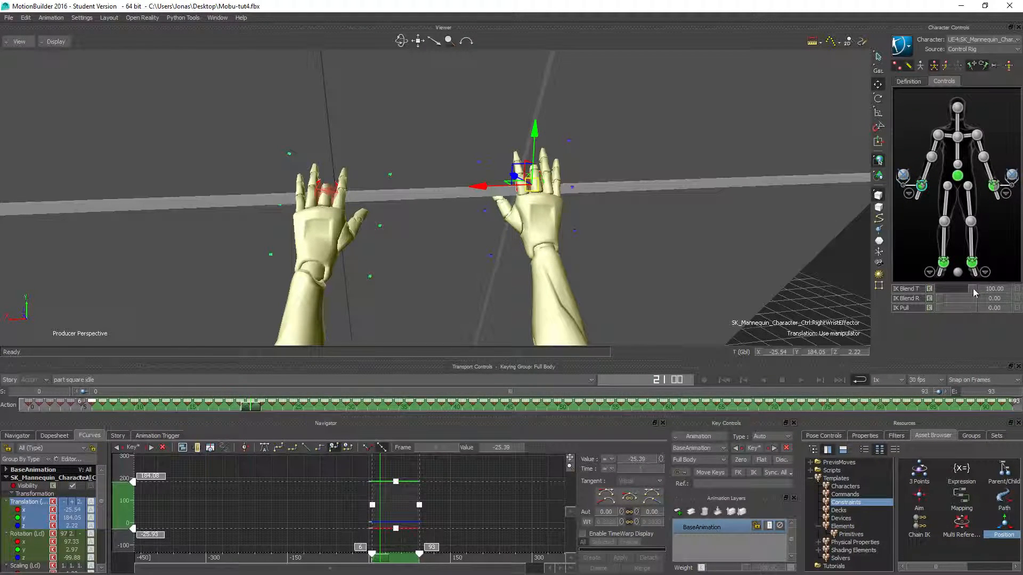
{"action": "left_click", "coordinate": [996, 186]}
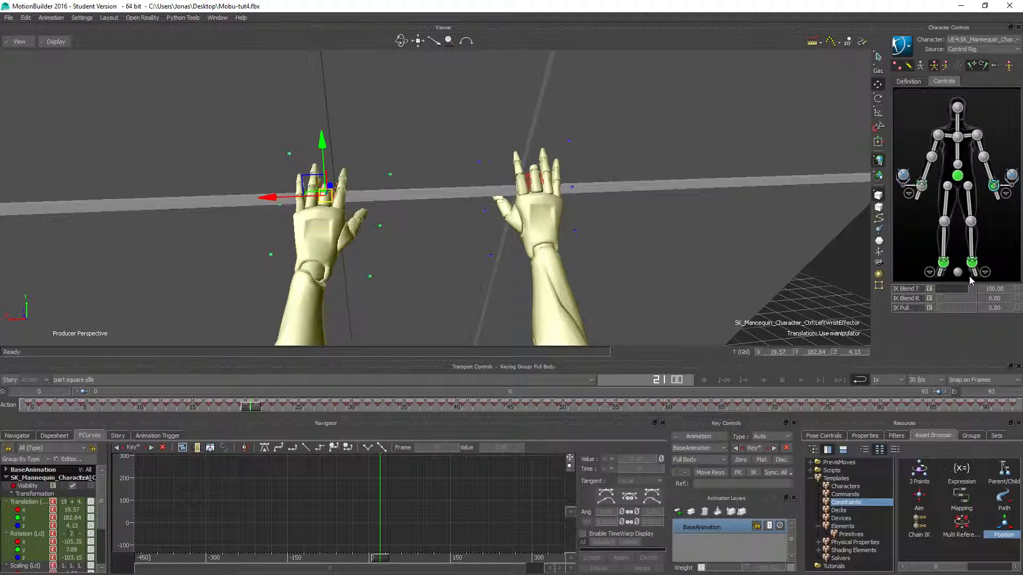
- Set IK Blend T to 100 on the right and left wrist pivot effectors
{"action": "left_click", "coordinate": [904, 179]}
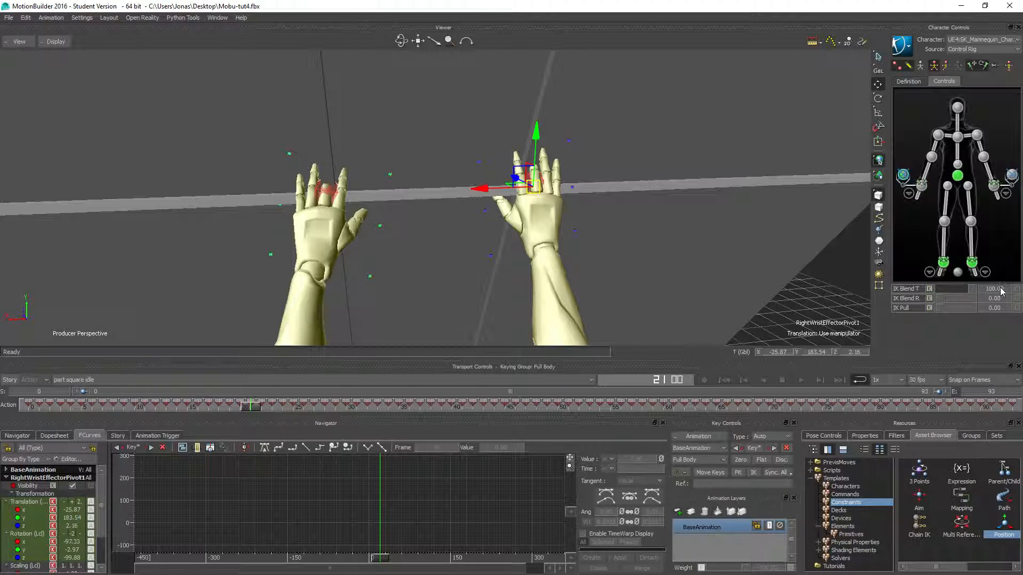
{"action": "left_click", "coordinate": [1012, 176]}
{"action": "left_click_drag", "start_coordinate": [937, 290], "coordinate": [970, 289]}
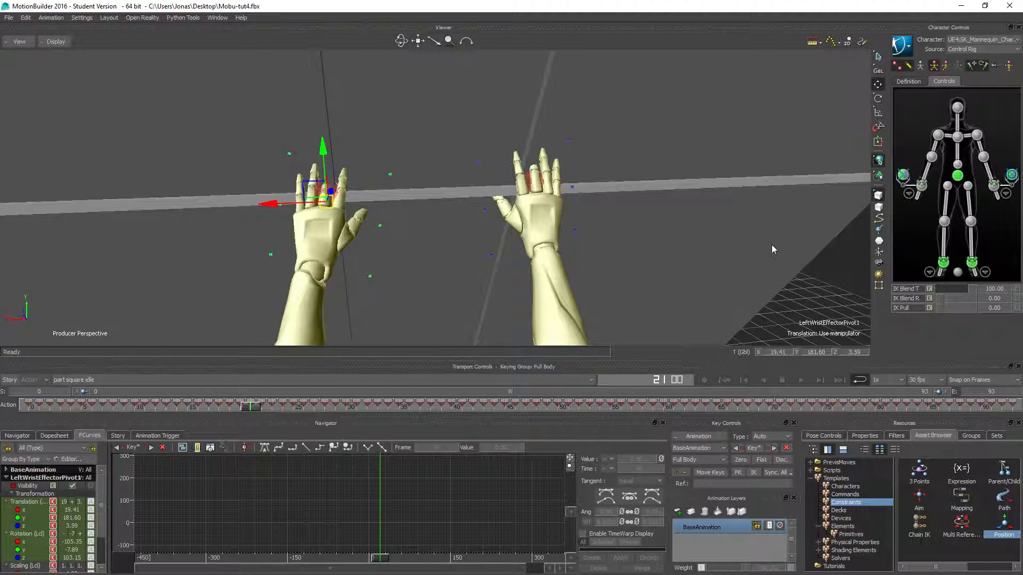
{"action": "left_click", "coordinate": [902, 177]}
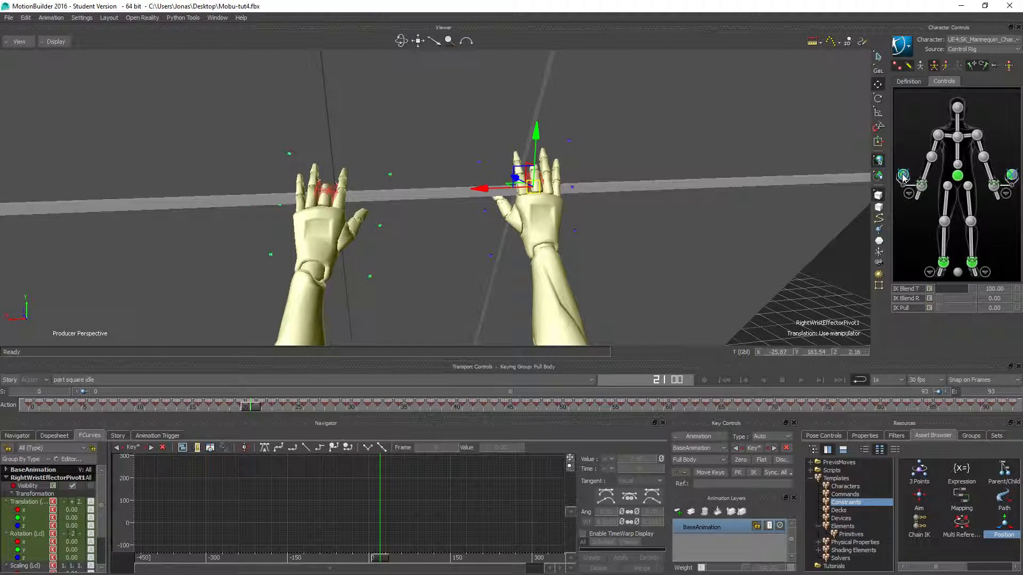
- Examine the right wrist pivot effector's translation curves, isolating the X curve across the whole take
{"action": "left_click", "coordinate": [28, 502]}
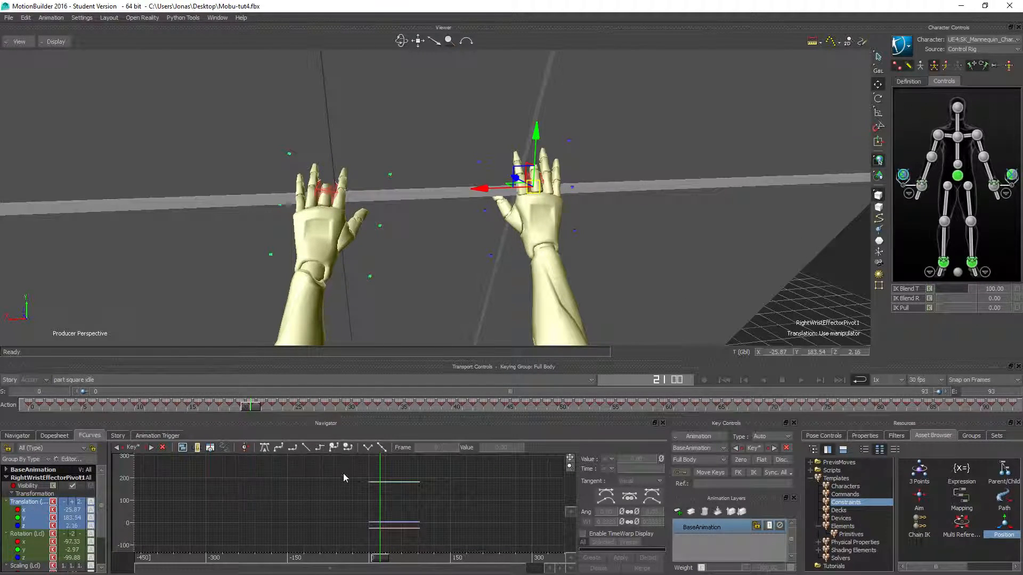
{"action": "left_click_drag", "start_coordinate": [358, 563], "coordinate": [439, 528], "text": "ctrl"}
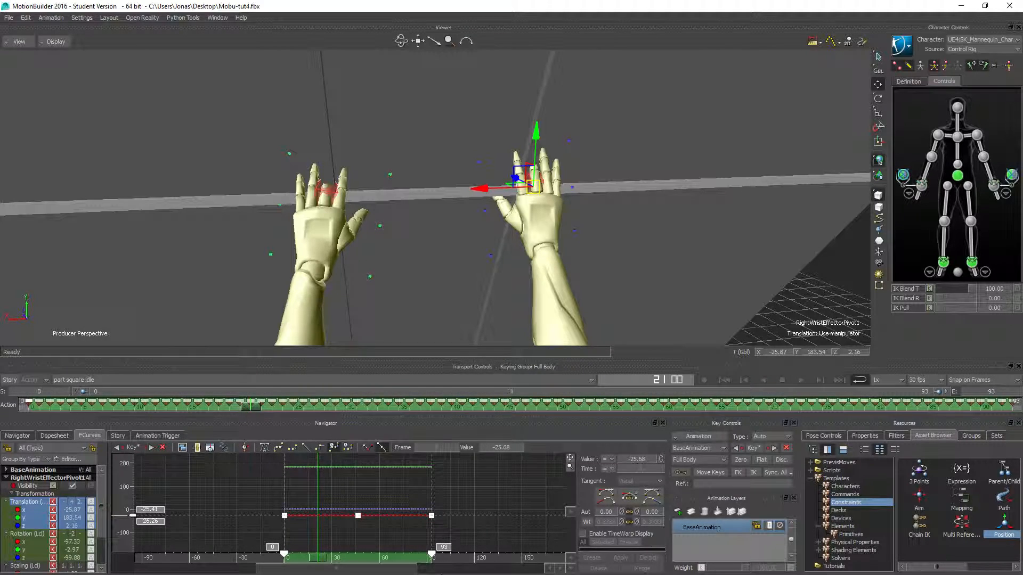
{"action": "key", "text": "a"}
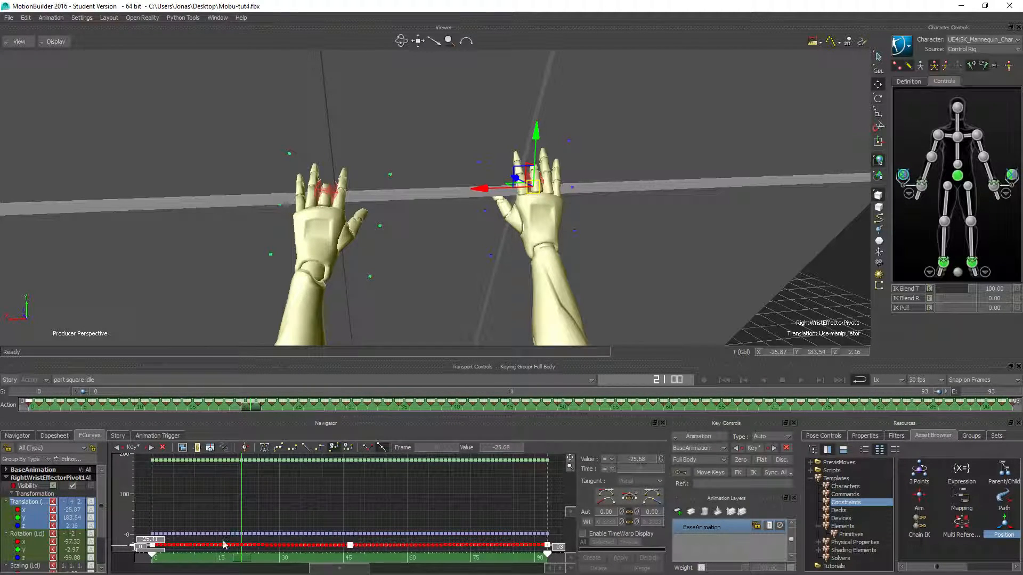
{"action": "left_click", "coordinate": [28, 512]}
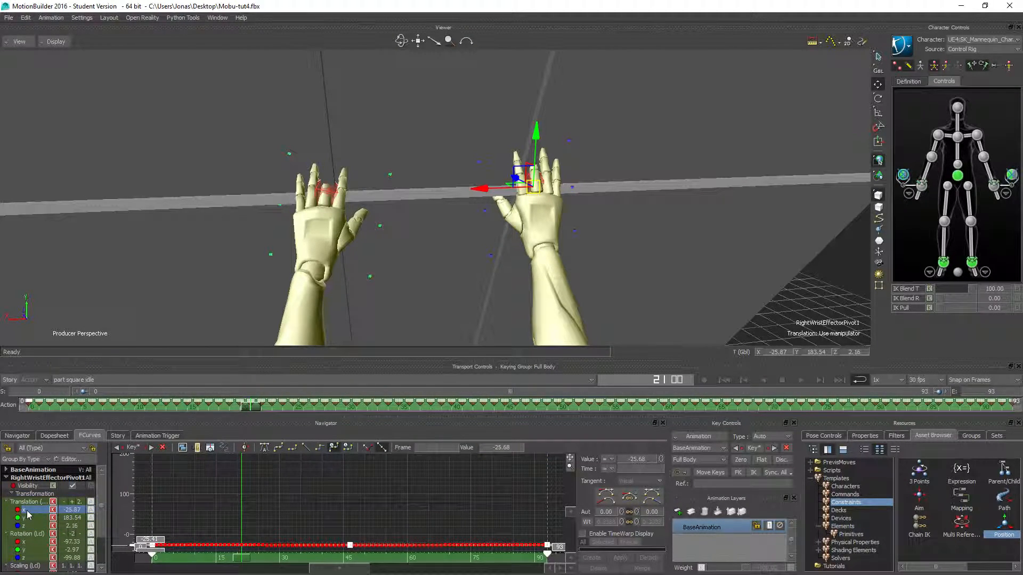
{"action": "left_click", "coordinate": [264, 481]}
{"action": "key", "text": "a"}
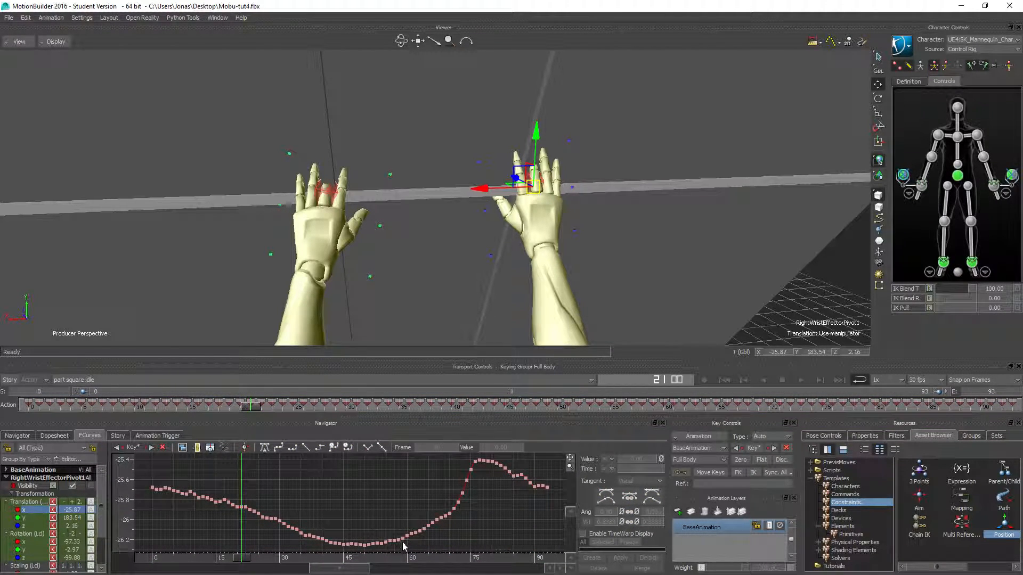
{"action": "left_click_drag", "start_coordinate": [404, 536], "coordinate": [402, 509], "text": "ctrl"}
{"action": "left_click_drag", "start_coordinate": [481, 521], "coordinate": [427, 525], "text": "ctrl"}
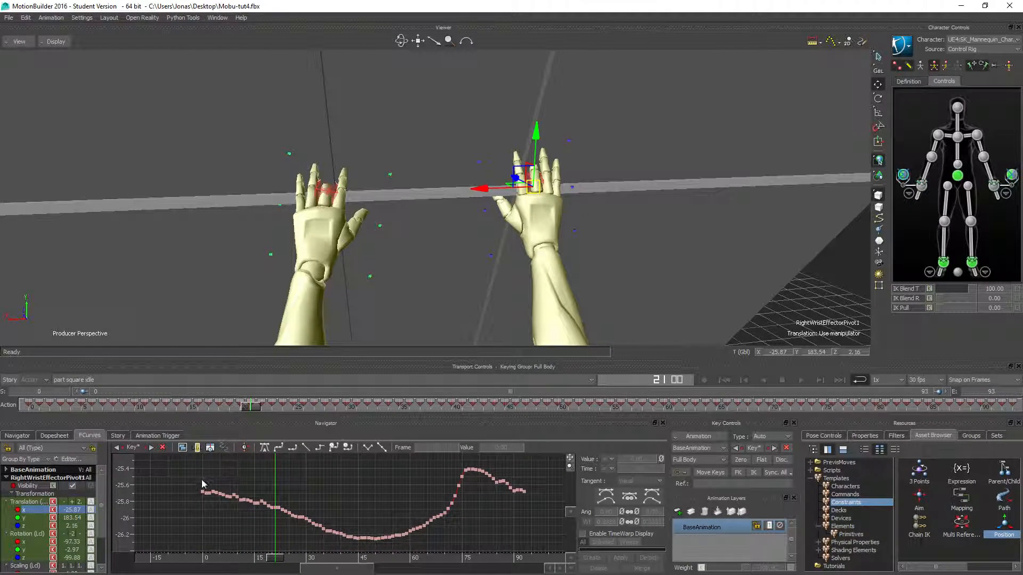
- Delete all translation keys after frame 0 on the right and left wrist pivot effectors
{"action": "left_click", "coordinate": [20, 503]}
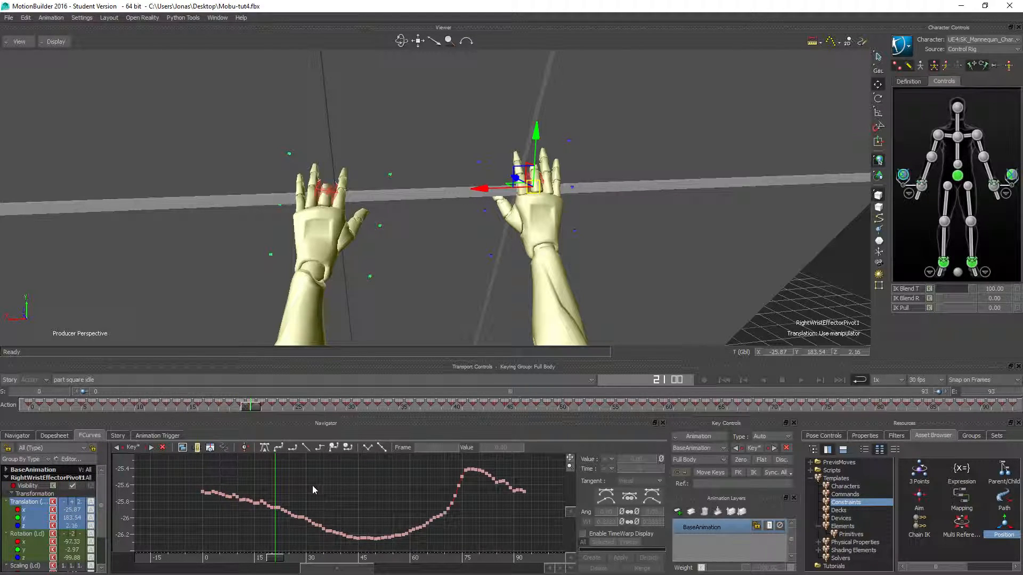
{"action": "key", "text": "a"}
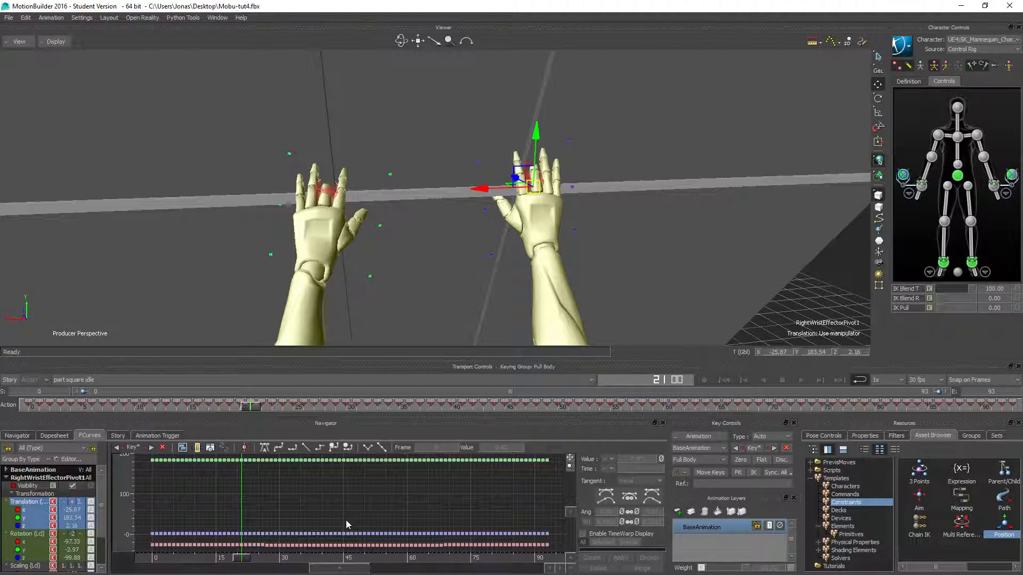
{"action": "left_click_drag", "start_coordinate": [462, 500], "coordinate": [297, 488], "text": "ctrl"}
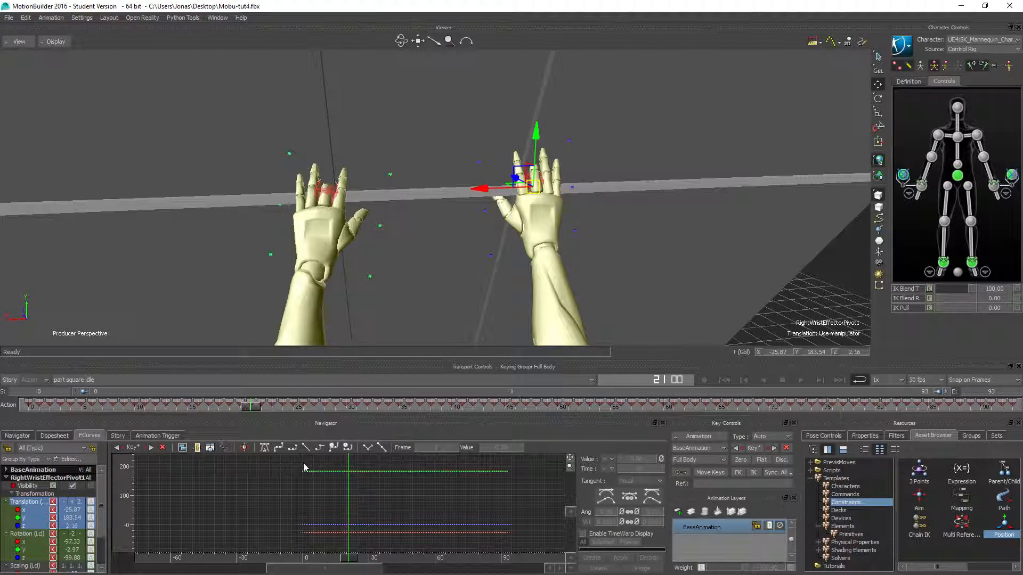
{"action": "left_click_drag", "start_coordinate": [303, 462], "coordinate": [520, 545]}
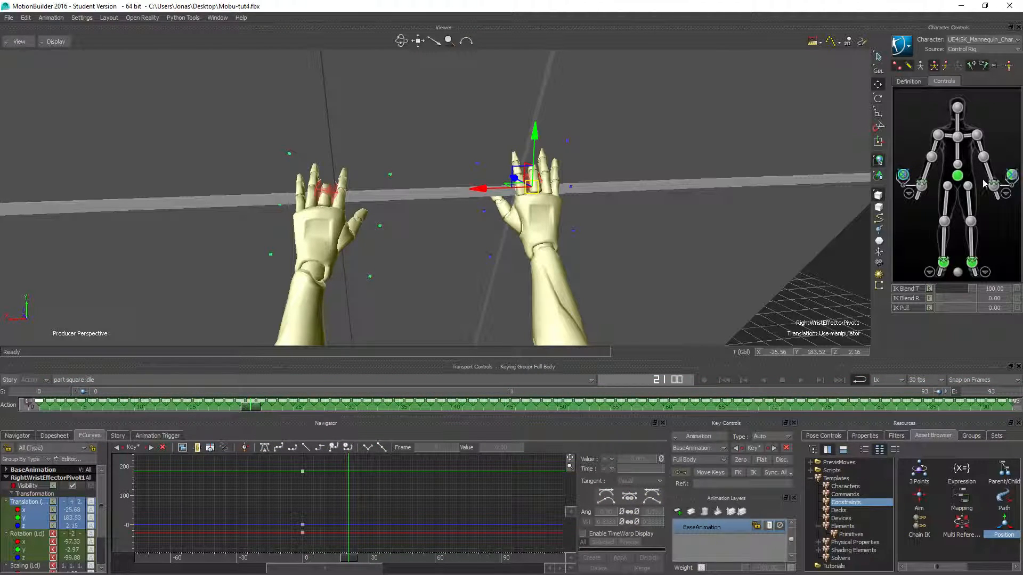
{"action": "left_click", "coordinate": [1012, 176]}
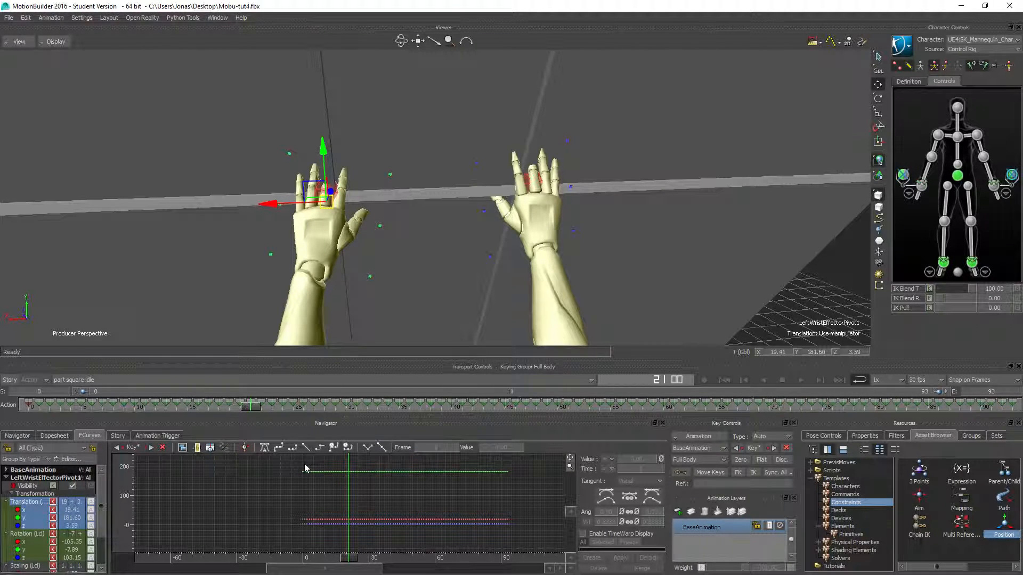
{"action": "left_click_drag", "start_coordinate": [305, 467], "coordinate": [521, 554]}
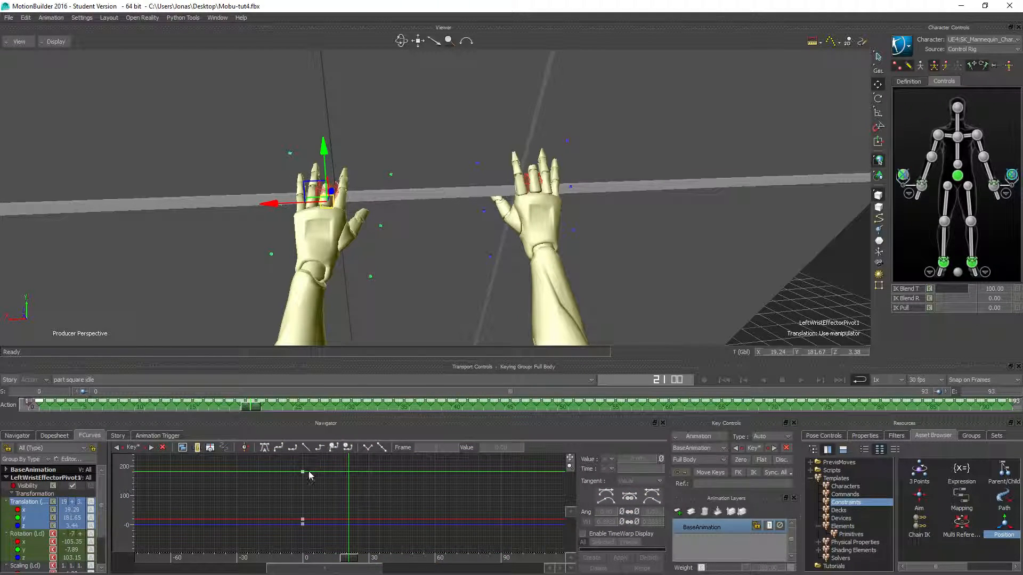
- Play the take close up on the hands and turn off pinning on the left and right wrist effectors
{"action": "left_click", "coordinate": [801, 379]}
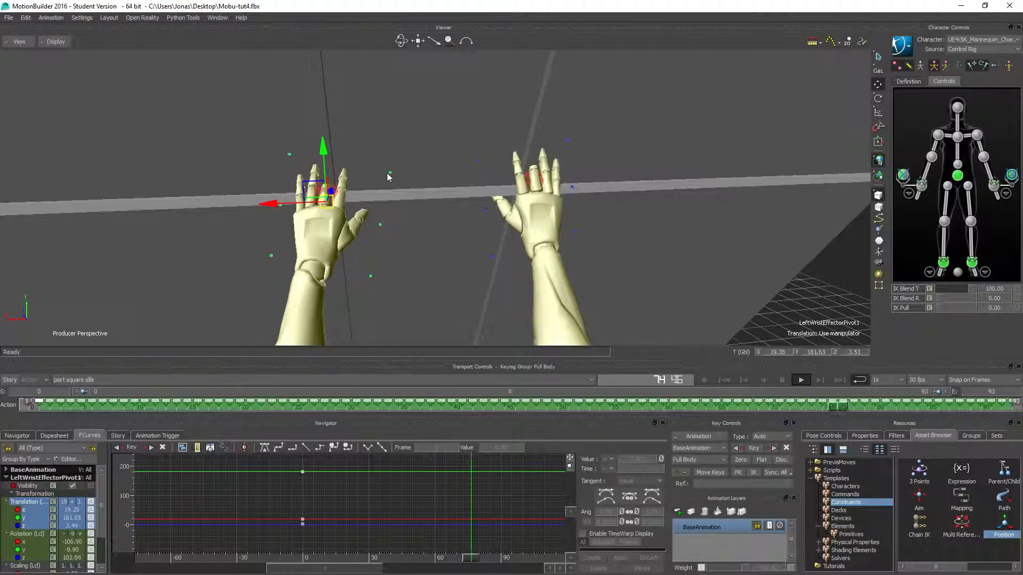
{"action": "left_click_drag", "start_coordinate": [363, 151], "coordinate": [442, 179], "text": "ctrl"}
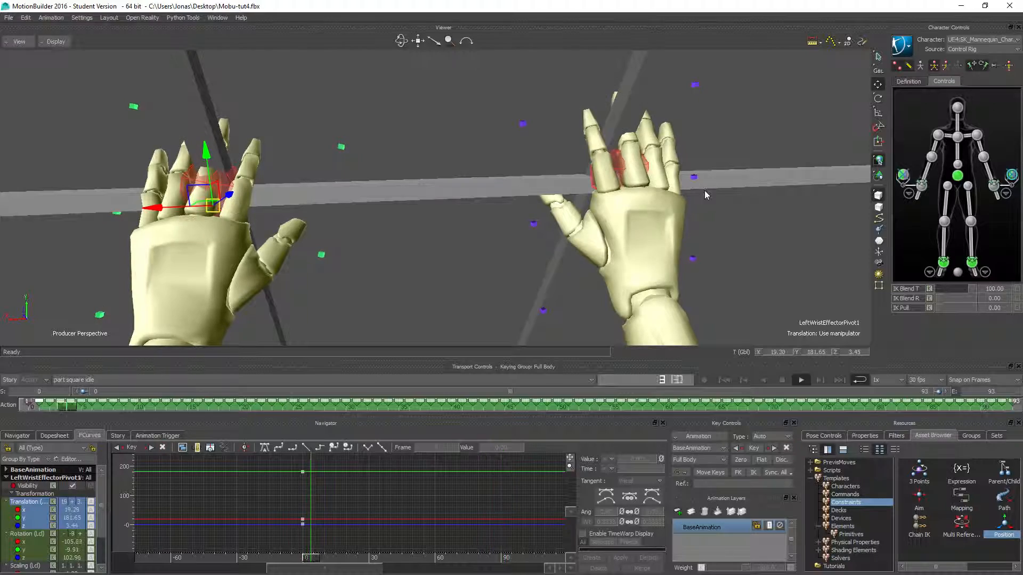
{"action": "left_click", "coordinate": [994, 185]}
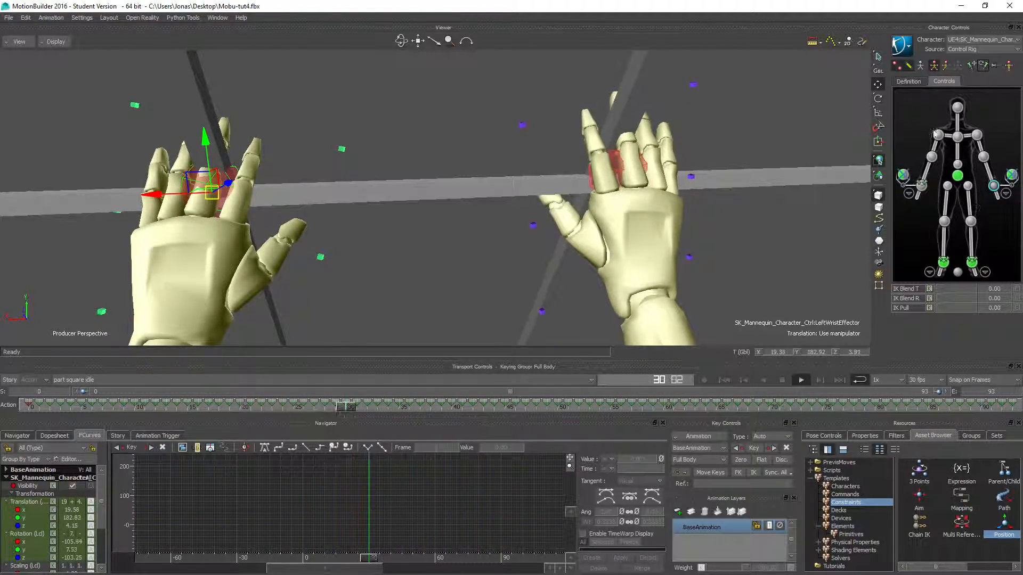
{"action": "left_click", "coordinate": [921, 186]}
{"action": "left_click", "coordinate": [971, 66]}
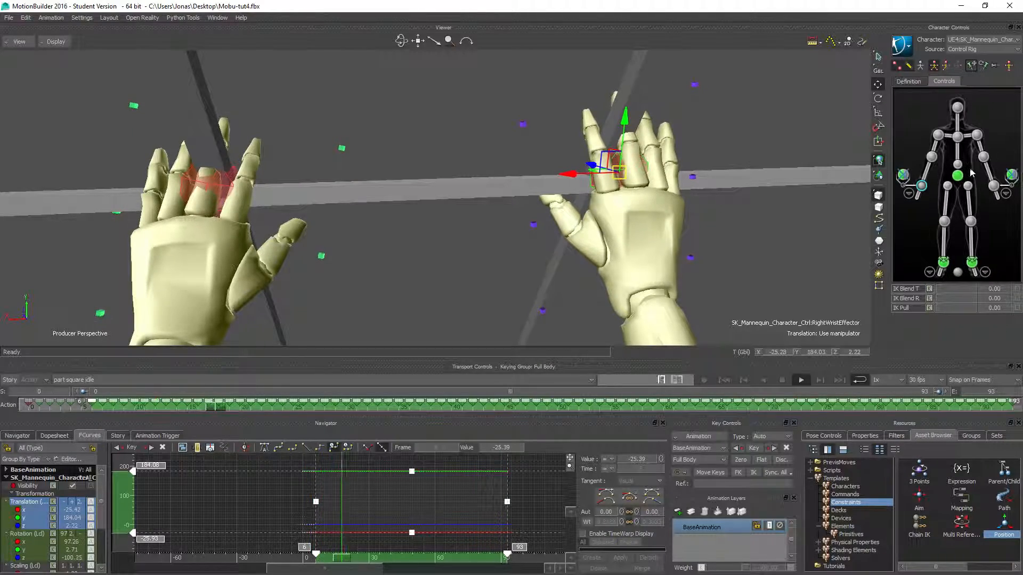
{"action": "left_click", "coordinate": [1011, 177]}
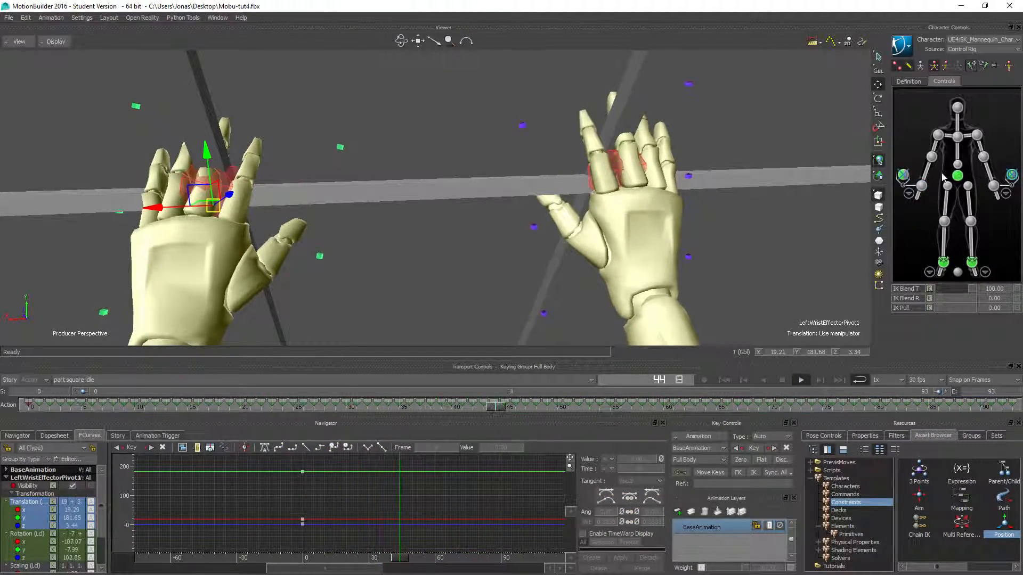
{"action": "left_click", "coordinate": [921, 185]}
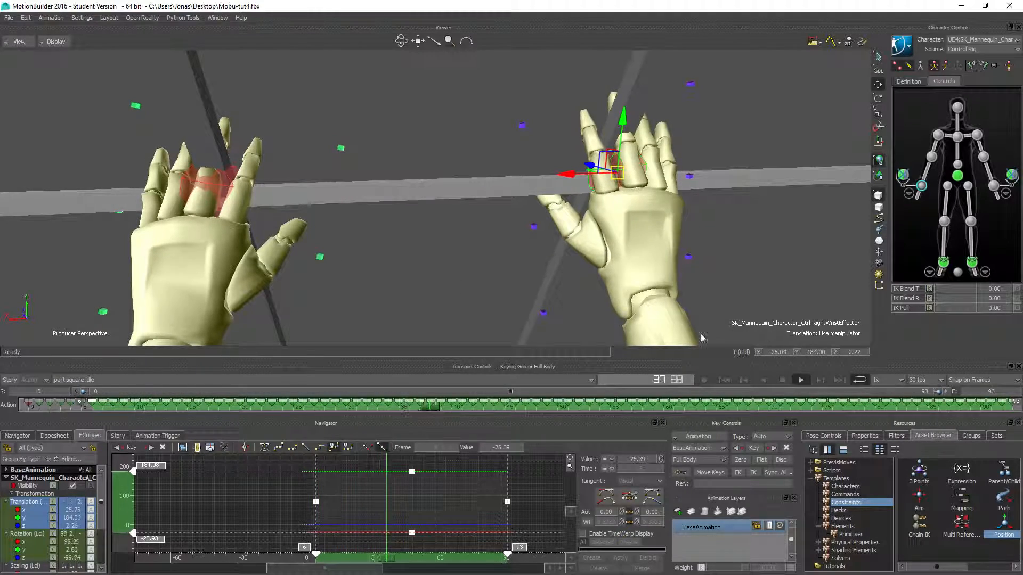
{"action": "left_click", "coordinate": [782, 380]}
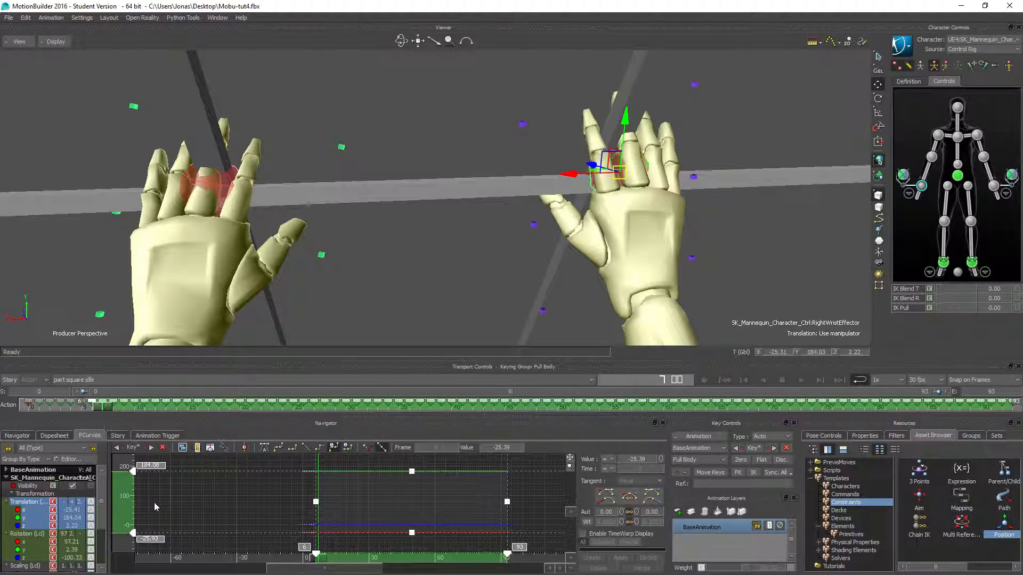
- Delete all translation keys after frame 0 on the right and left wrist effectors
{"action": "key", "text": "a"}
{"action": "left_click_drag", "start_coordinate": [397, 524], "coordinate": [289, 490], "text": "ctrl"}
{"action": "left_click", "coordinate": [217, 467]}
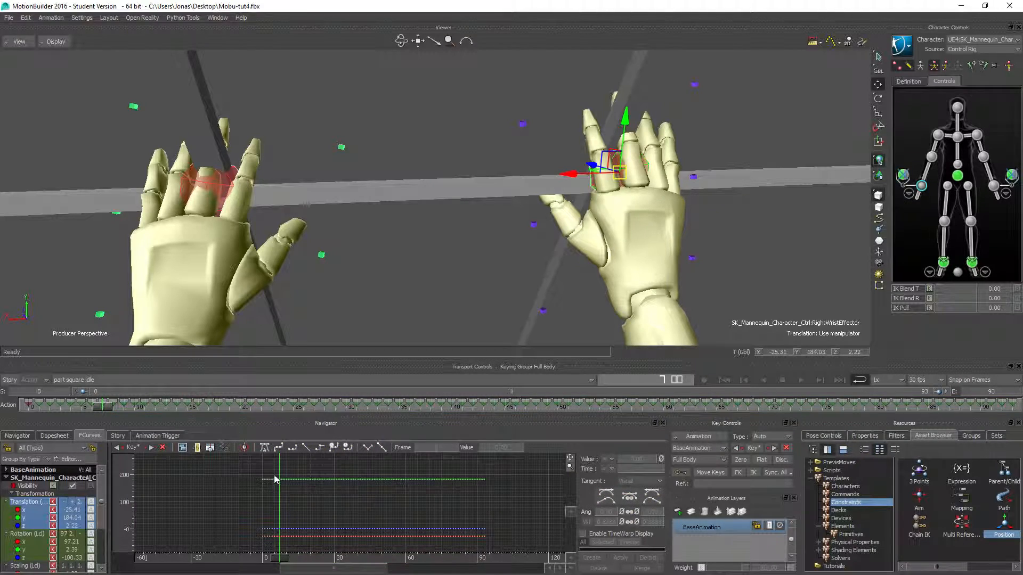
{"action": "left_click_drag", "start_coordinate": [264, 472], "coordinate": [328, 546]}
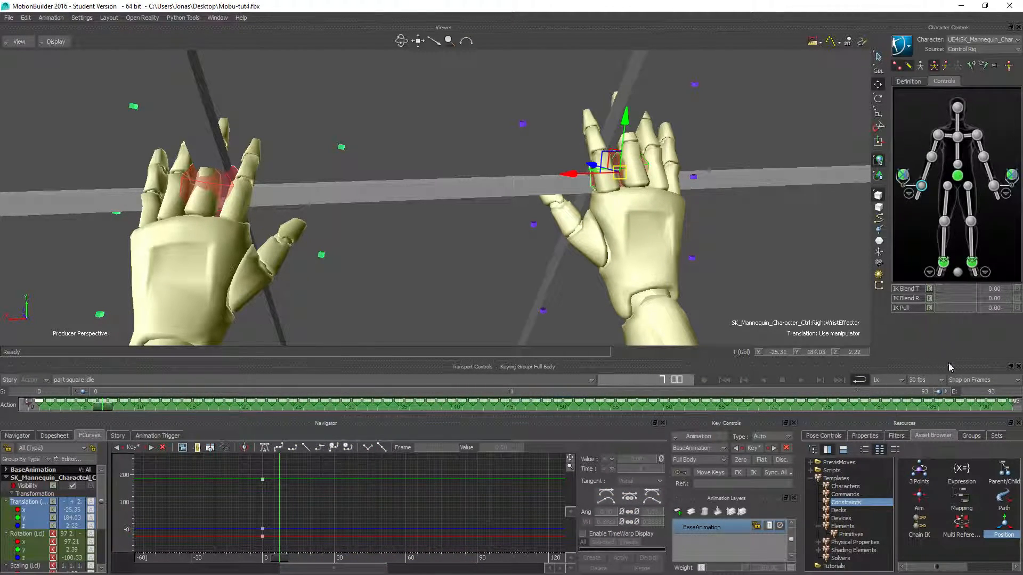
{"action": "left_click", "coordinate": [995, 187]}
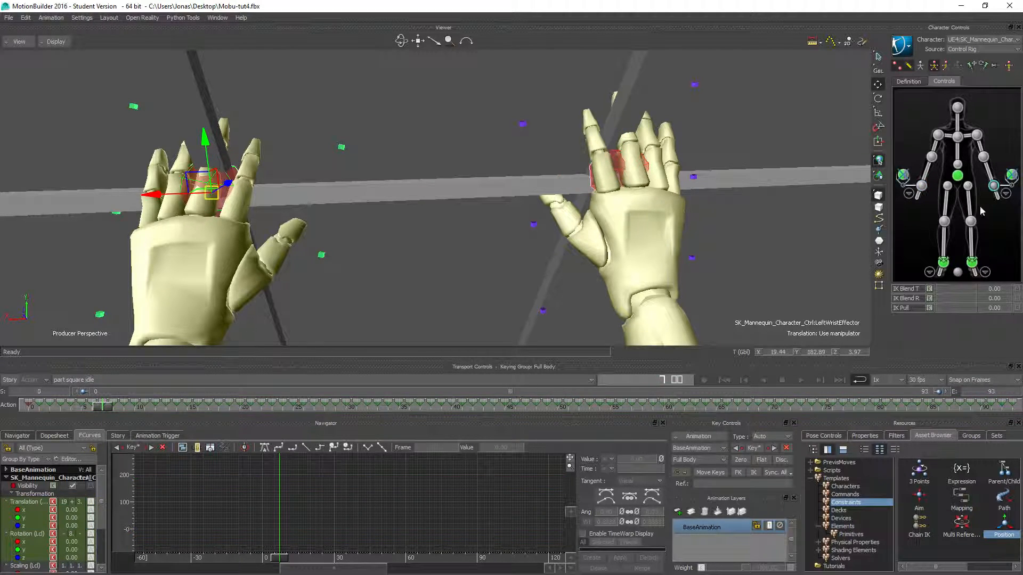
{"action": "left_click", "coordinate": [25, 502]}
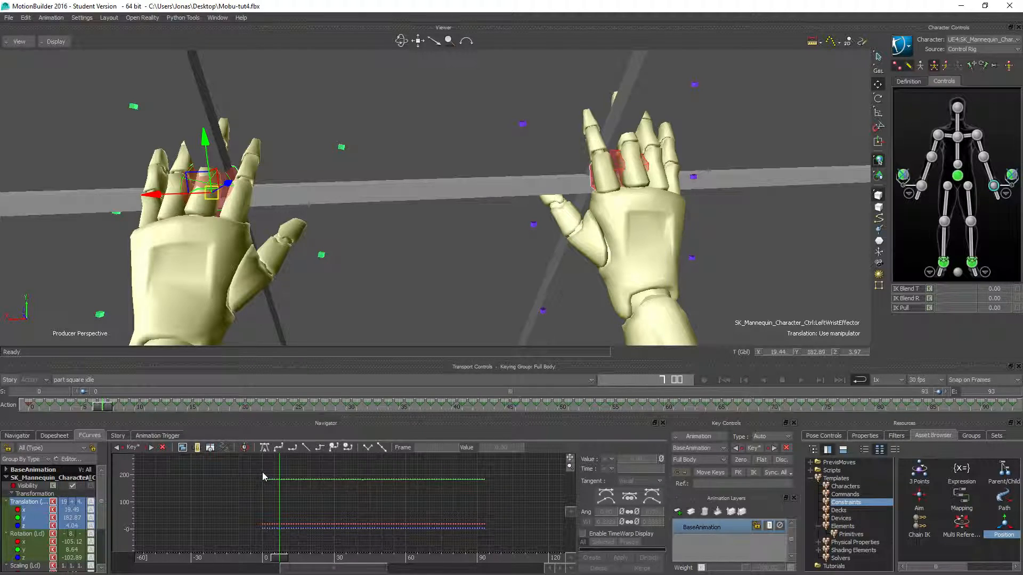
{"action": "left_click_drag", "start_coordinate": [264, 472], "coordinate": [511, 532]}
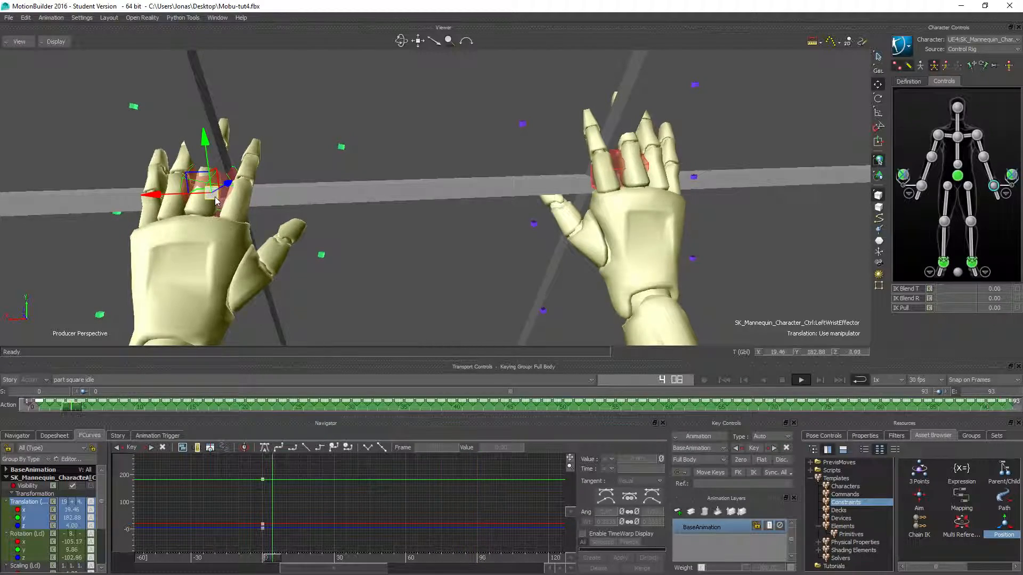
- Set IK Blend T to 100 on the left and right wrist effectors
{"action": "left_click", "coordinate": [922, 186]}
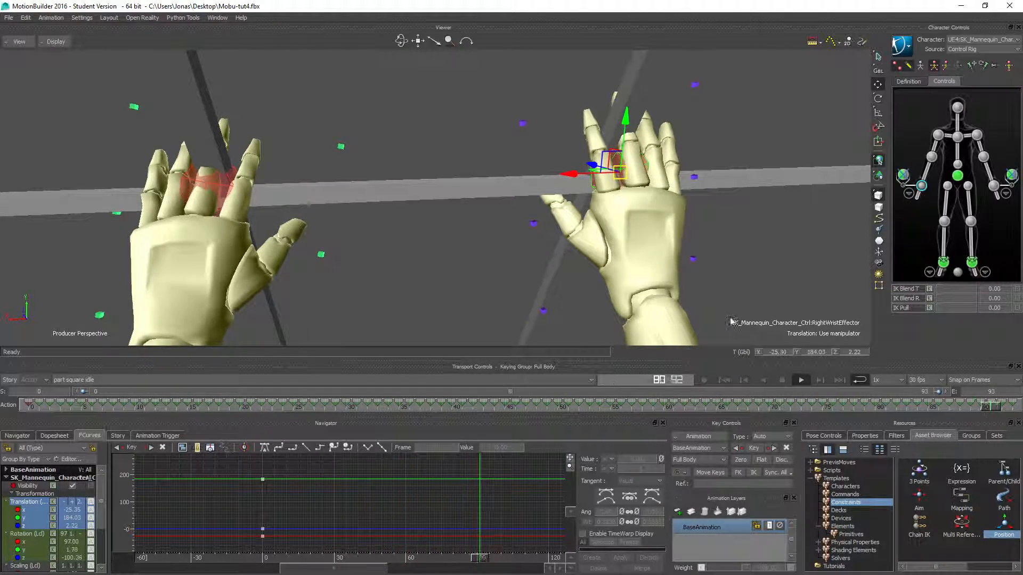
{"action": "left_click", "coordinate": [995, 187]}
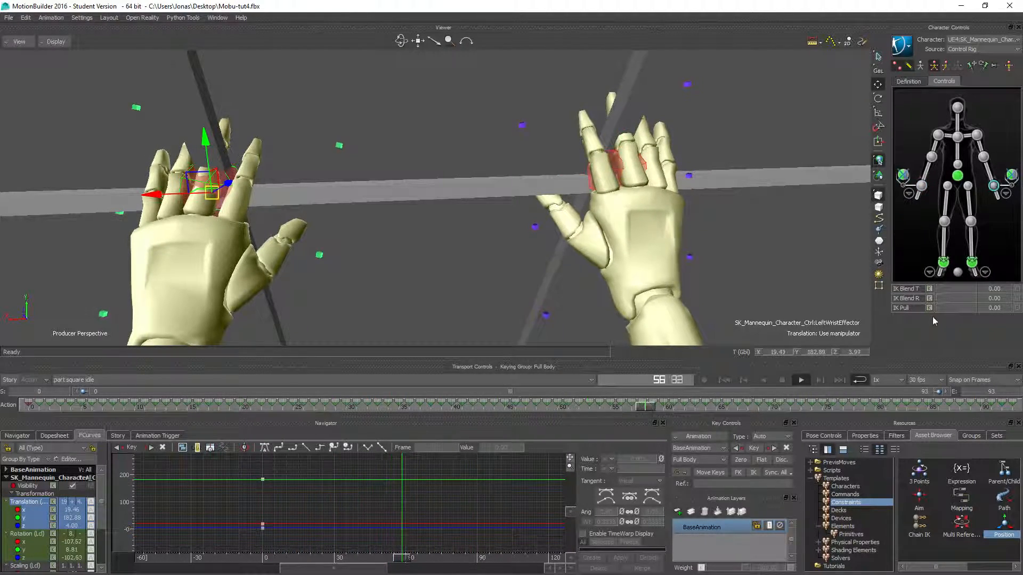
{"action": "left_click_drag", "start_coordinate": [940, 288], "coordinate": [976, 292]}
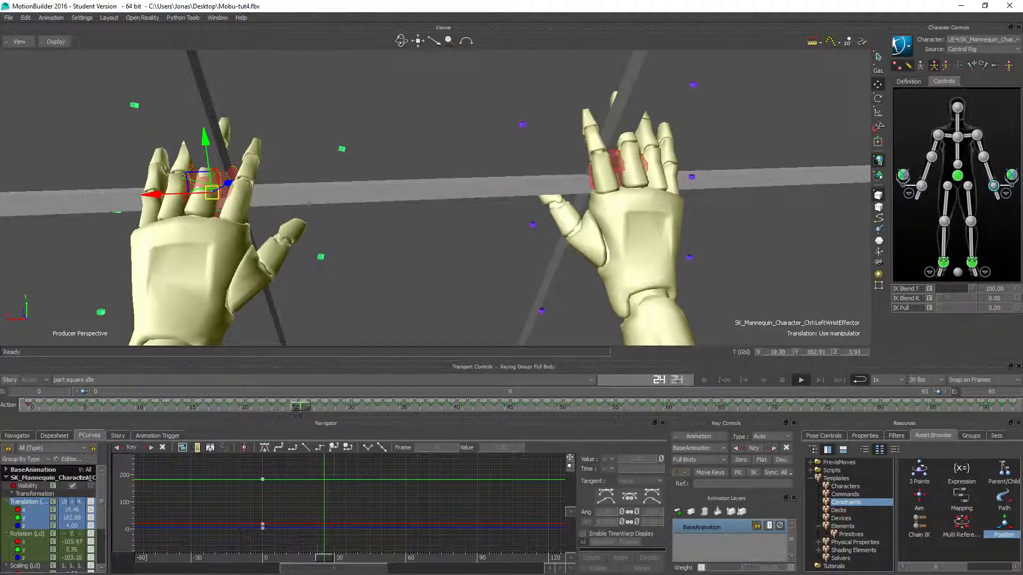
{"action": "left_click", "coordinate": [922, 186]}
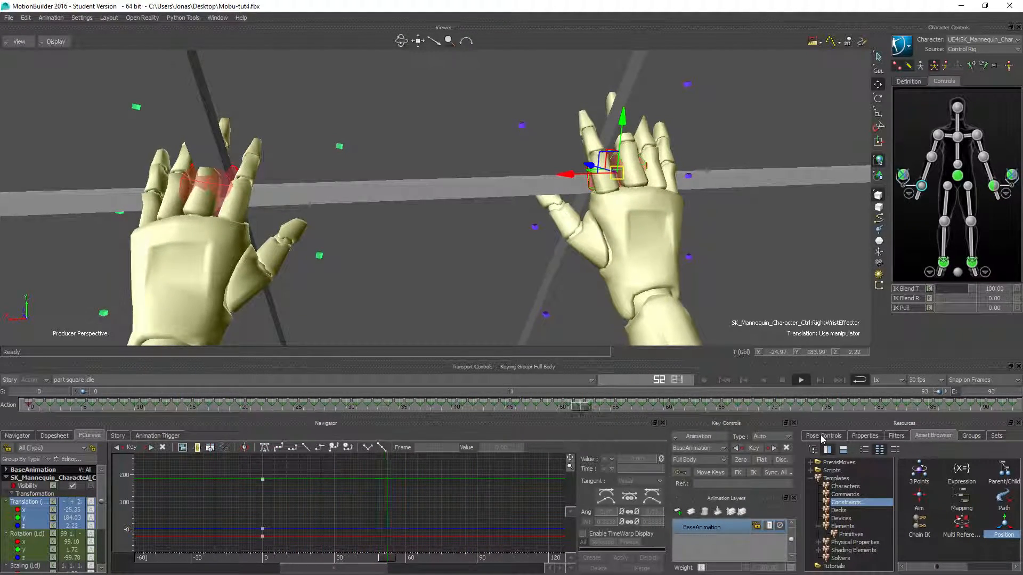
- Set IK Pull to 100 on the right wrist effector
{"action": "left_click", "coordinate": [782, 380]}
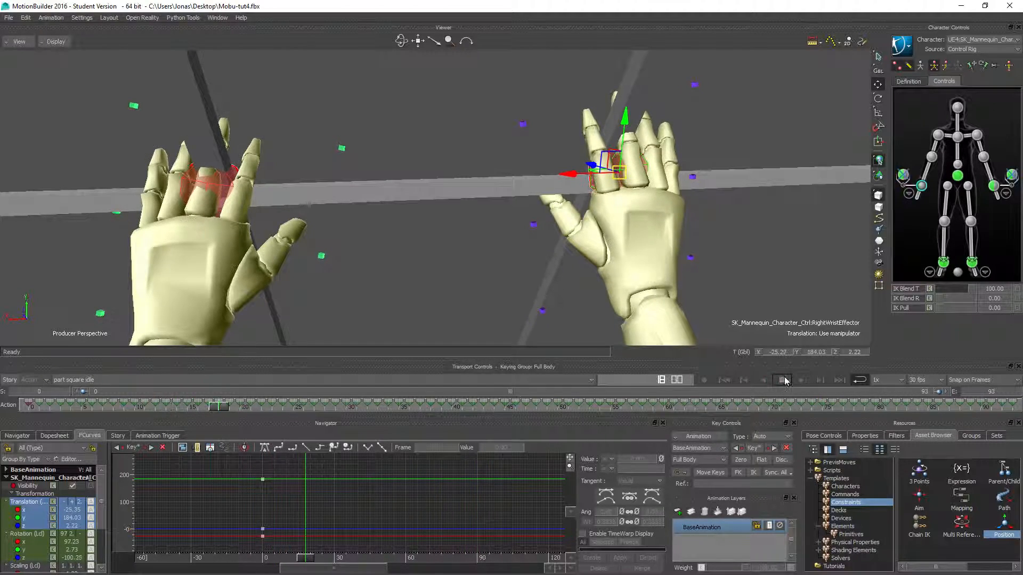
{"action": "left_click", "coordinate": [800, 379]}
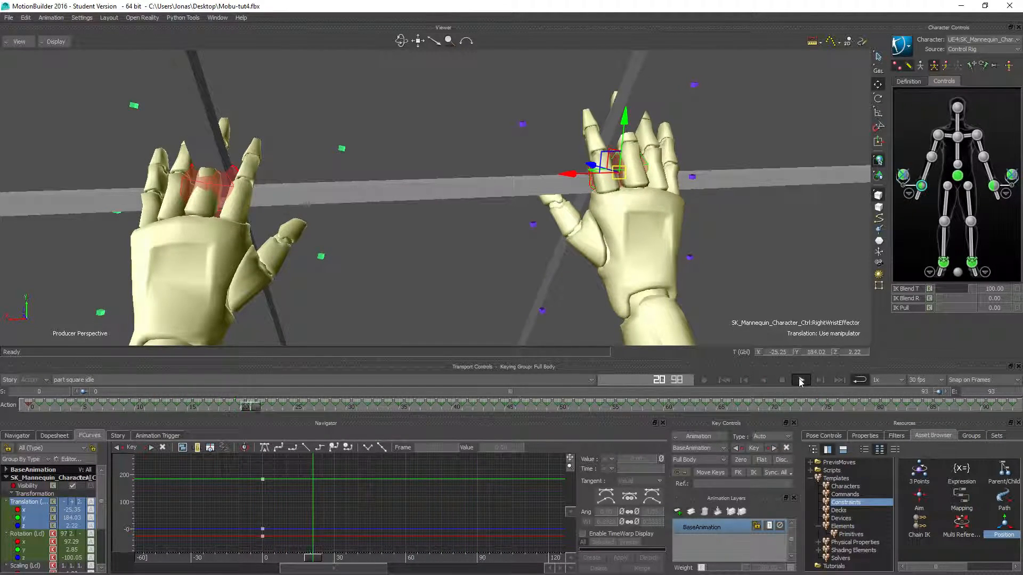
{"action": "left_click", "coordinate": [783, 380]}
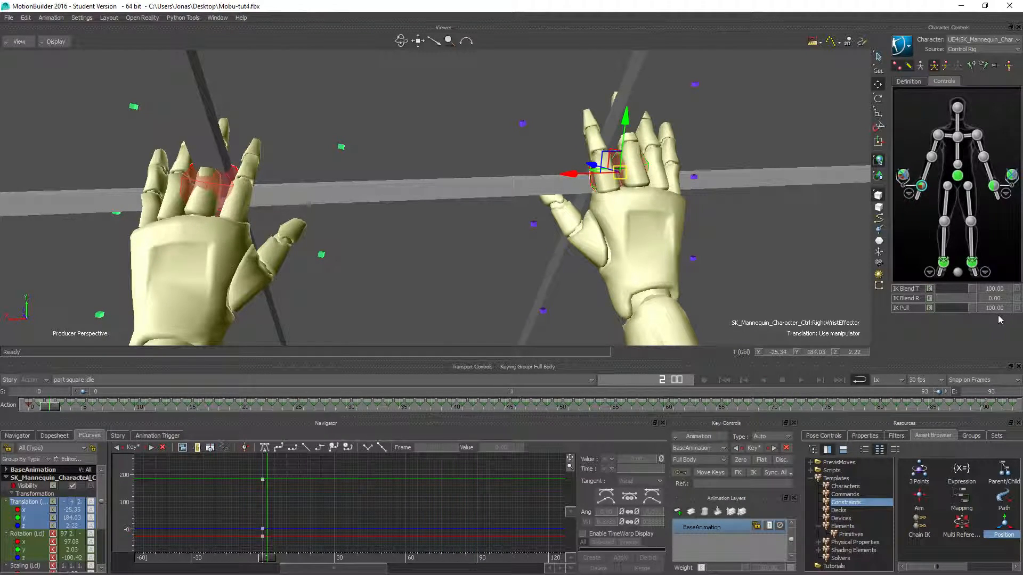
- Play the take and inspect the hands on the ledge and the arms from several angles
{"action": "left_click", "coordinate": [800, 381]}
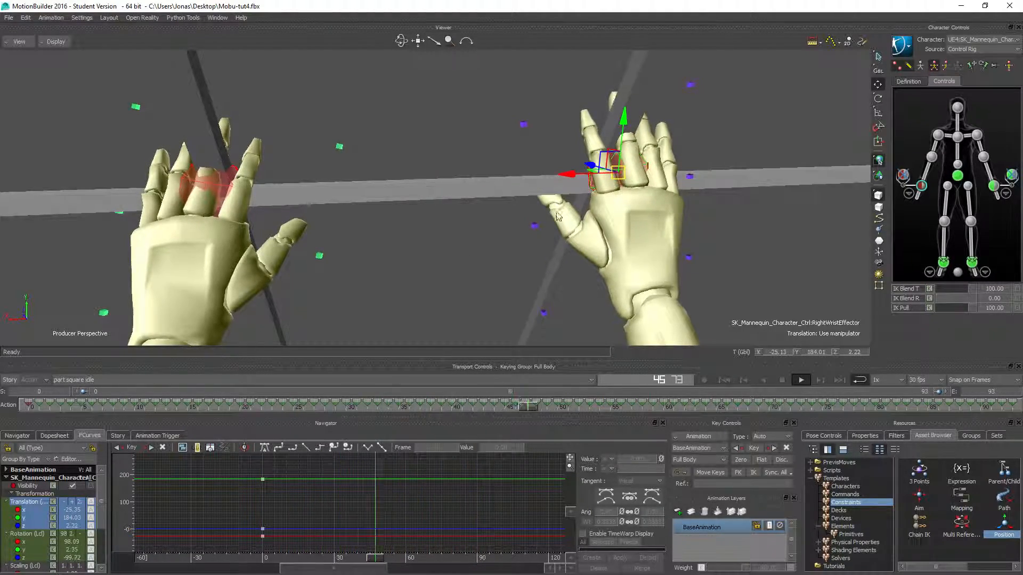
{"action": "left_click_drag", "start_coordinate": [642, 256], "coordinate": [625, 211], "text": "ctrl+shift"}
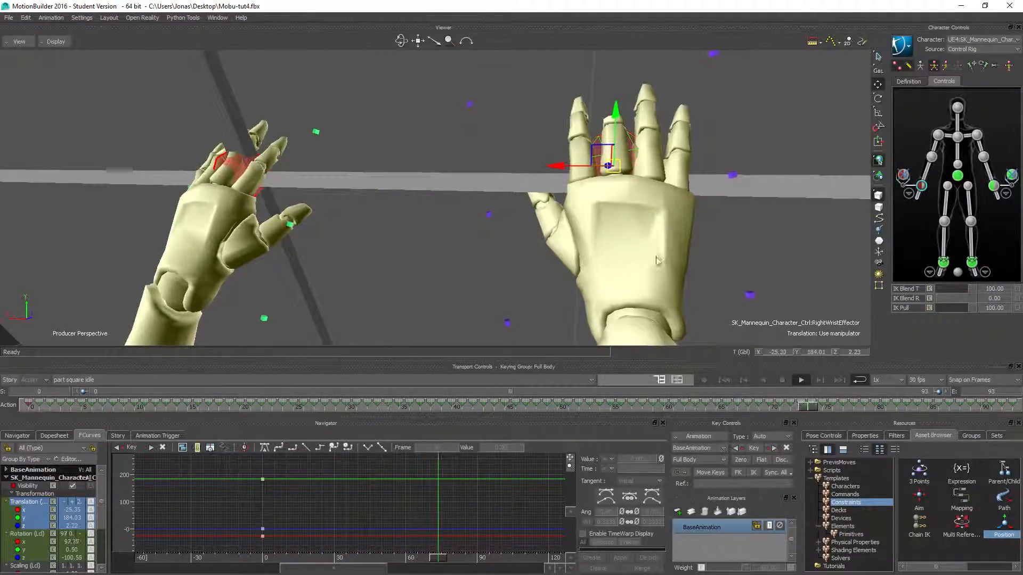
{"action": "left_click_drag", "start_coordinate": [663, 305], "coordinate": [549, 248], "text": "ctrl"}
{"action": "left_click_drag", "start_coordinate": [434, 333], "coordinate": [578, 247], "text": "shift"}
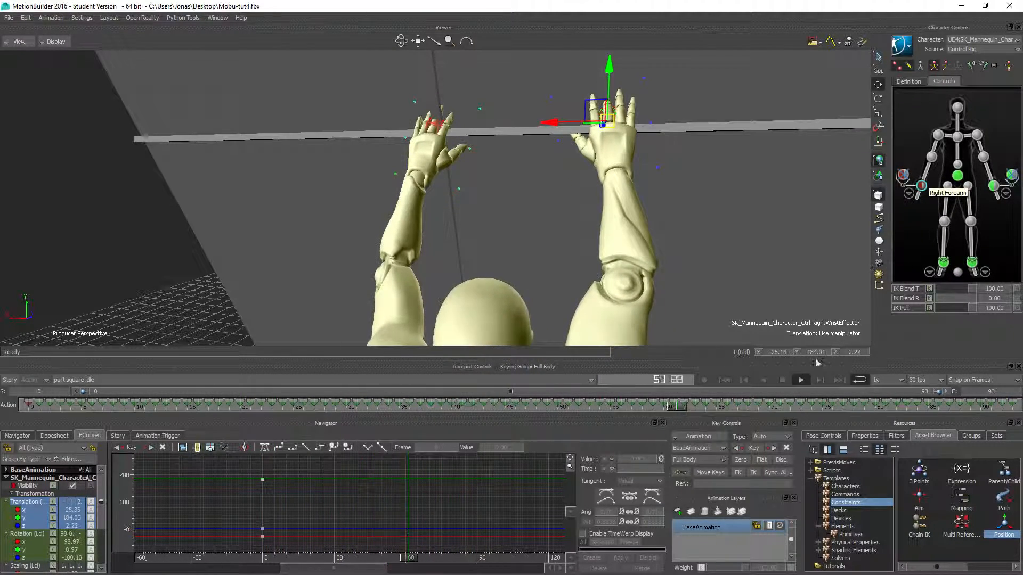
{"action": "left_click", "coordinate": [781, 380]}
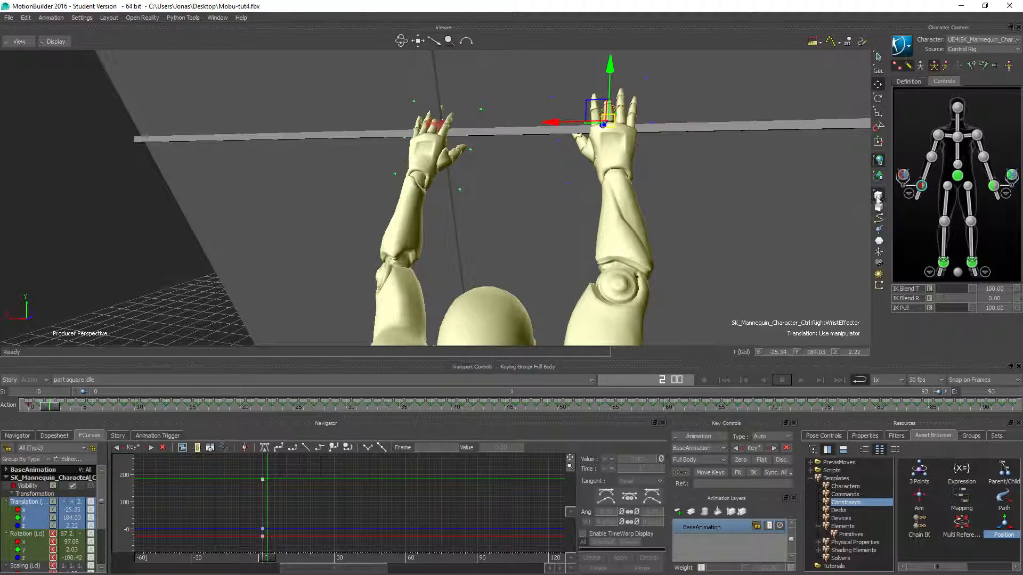
- Clear the extra effectors from the right wrist and check that hand against the ledge during playback
{"action": "right_click", "coordinate": [905, 177]}
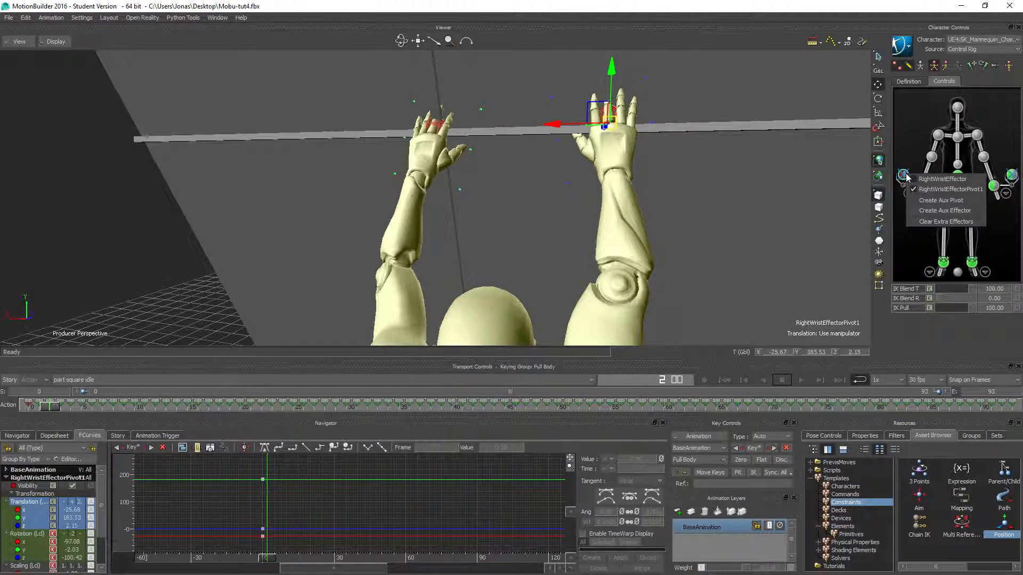
{"action": "left_click", "coordinate": [938, 221]}
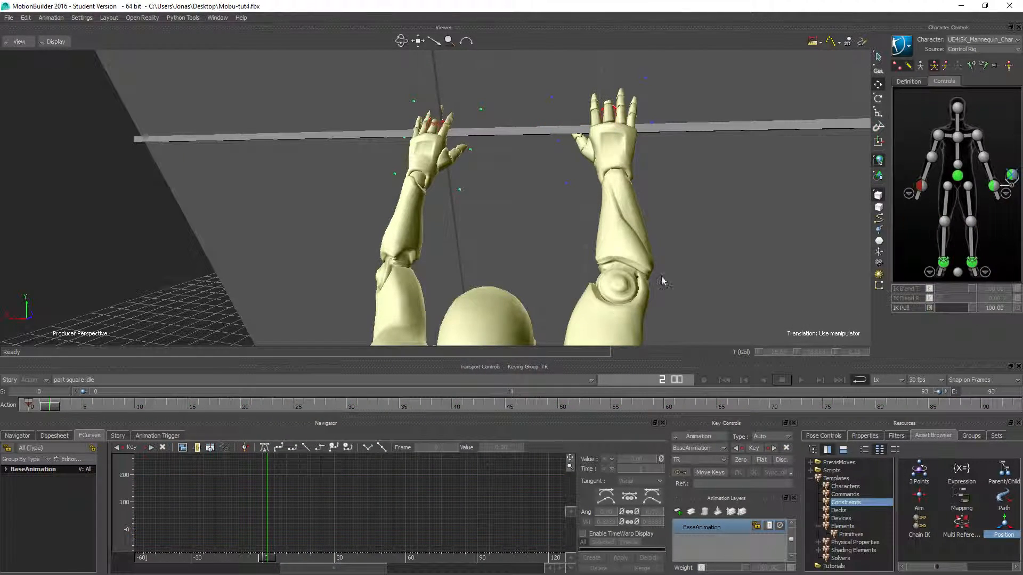
{"action": "left_click", "coordinate": [921, 188]}
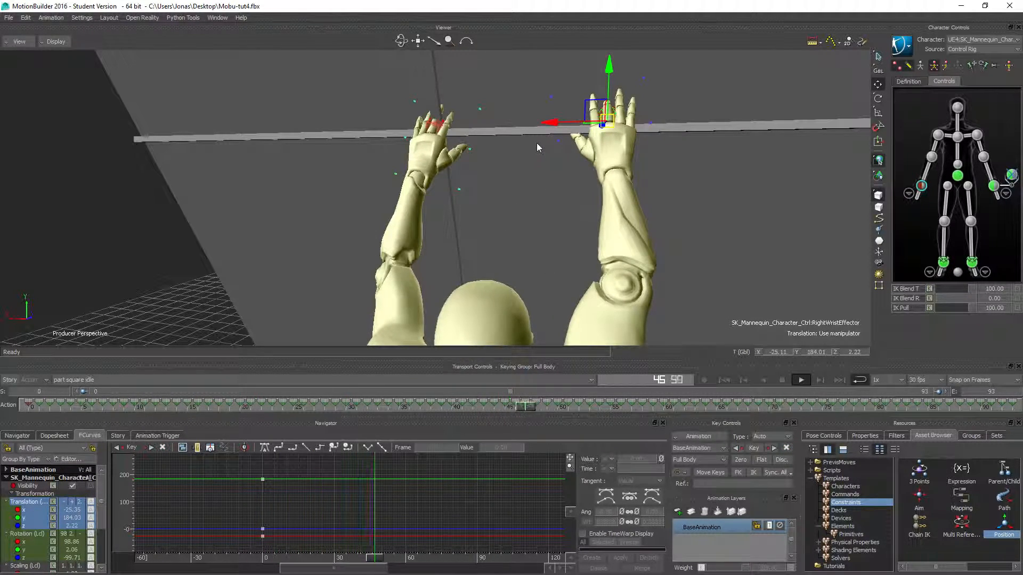
{"action": "left_click_drag", "start_coordinate": [568, 117], "coordinate": [624, 219], "text": "ctrl"}
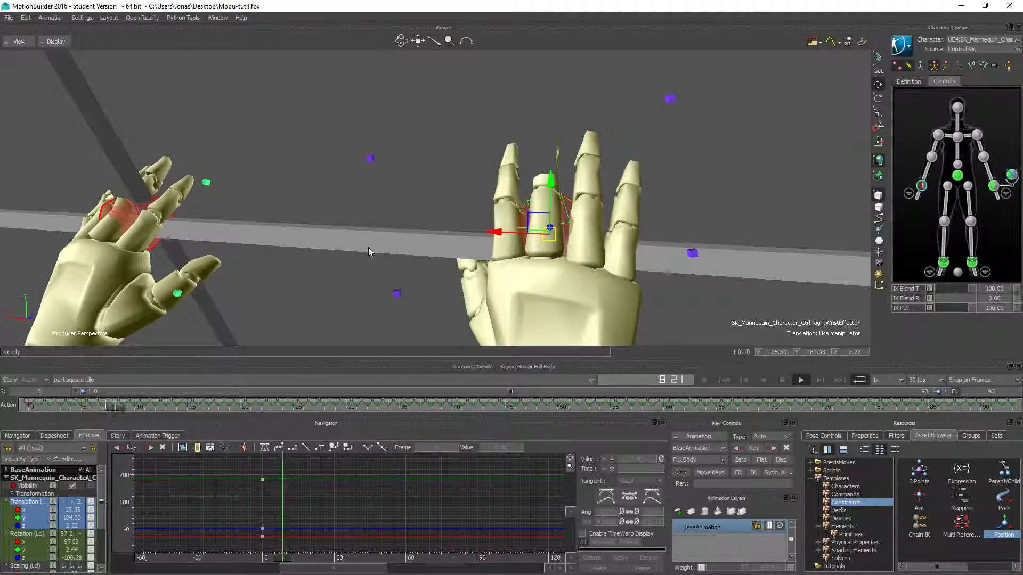
{"action": "left_click_drag", "start_coordinate": [500, 237], "coordinate": [380, 248], "text": "ctrl+shift"}
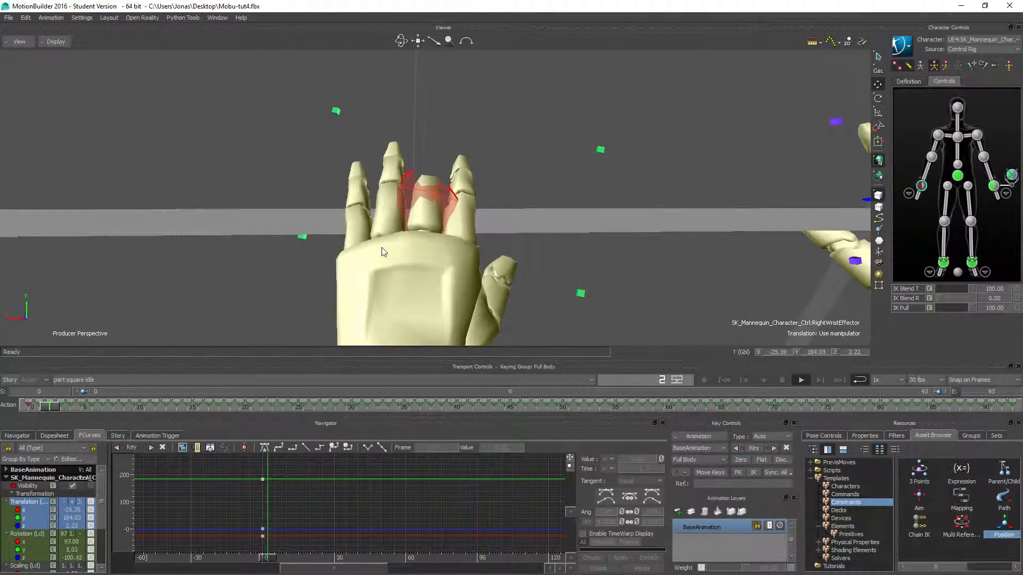
- Clear the extra effectors from the left wrist and set IK Pull to 100 on the left wrist effector
{"action": "left_click", "coordinate": [1012, 175]}
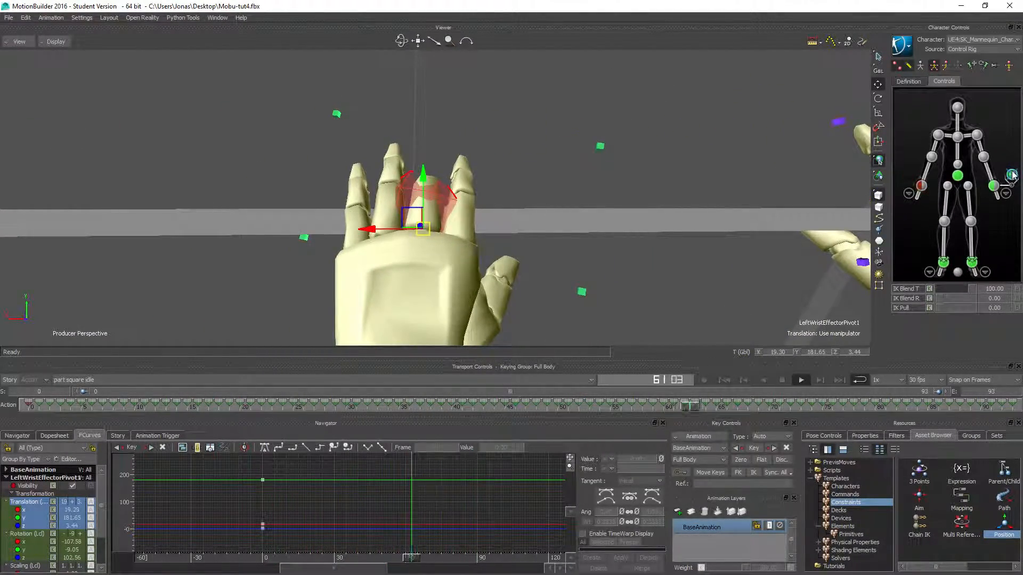
{"action": "right_click", "coordinate": [1011, 177]}
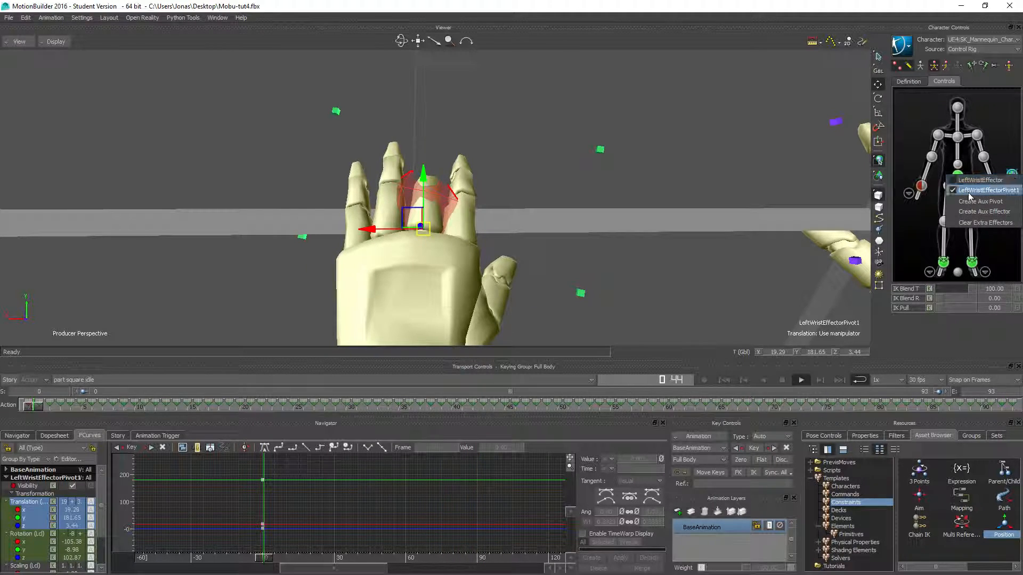
{"action": "left_click", "coordinate": [983, 224]}
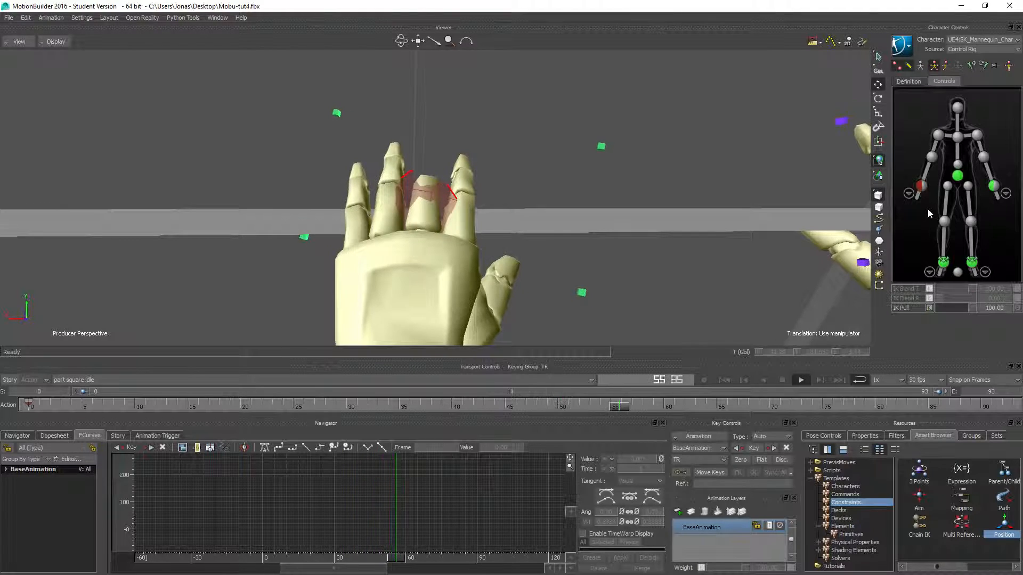
{"action": "left_click", "coordinate": [993, 185]}
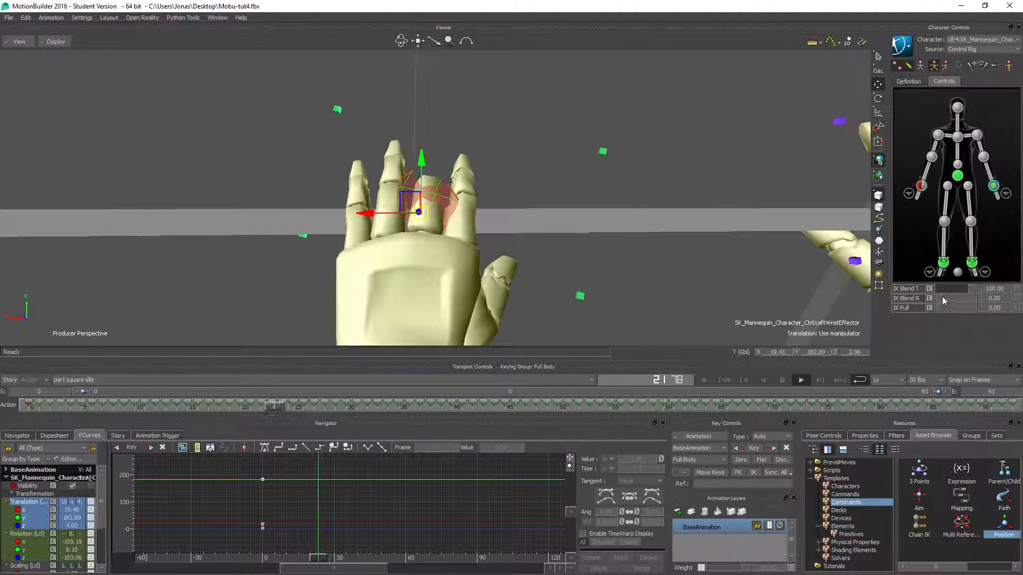
{"action": "left_click_drag", "start_coordinate": [938, 309], "coordinate": [1015, 319]}
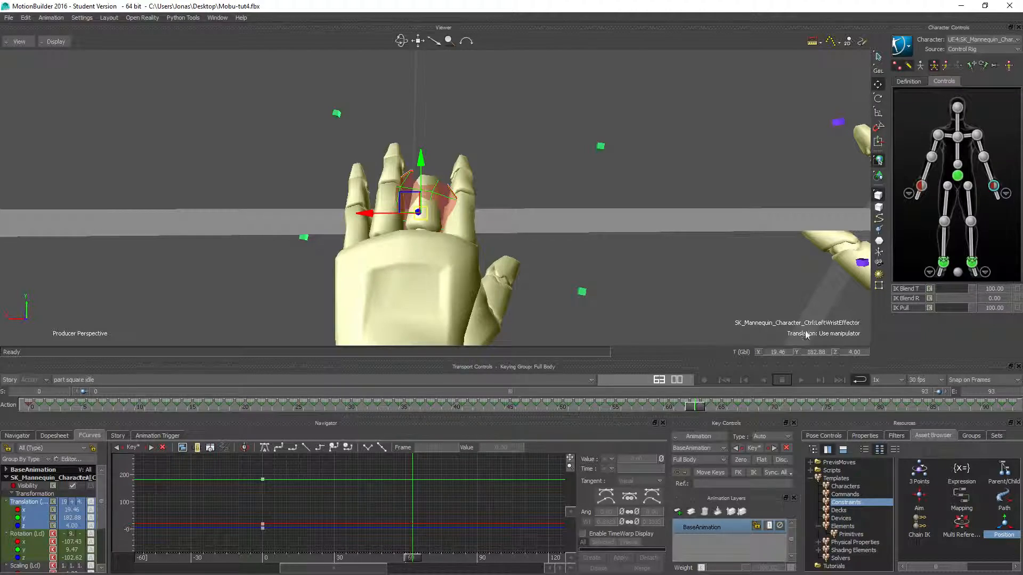
- Play the take and inspect both hands on the ledge from a wide view and up close
{"action": "left_click", "coordinate": [800, 380]}
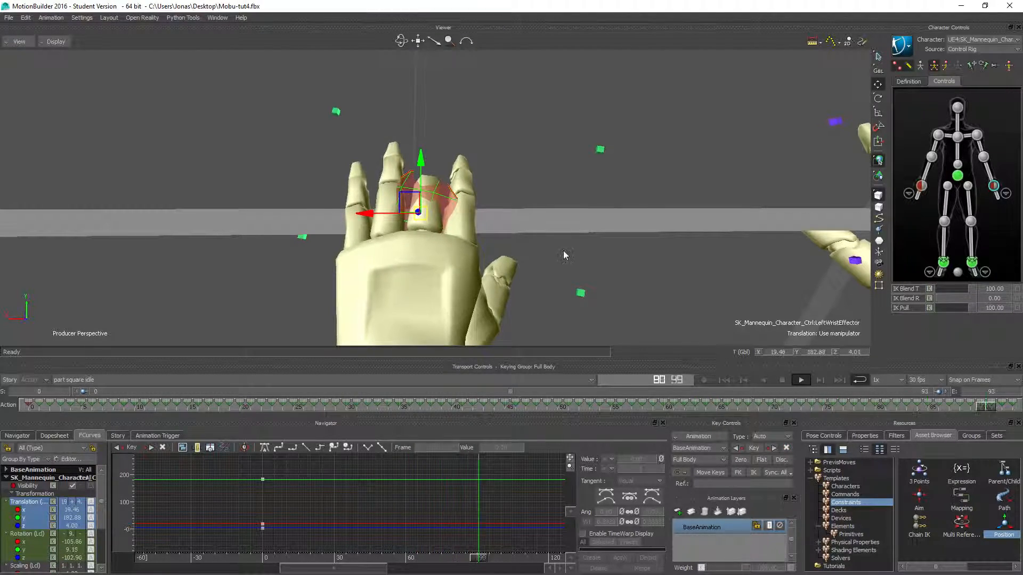
{"action": "left_click_drag", "start_coordinate": [780, 271], "coordinate": [535, 236], "text": "ctrl"}
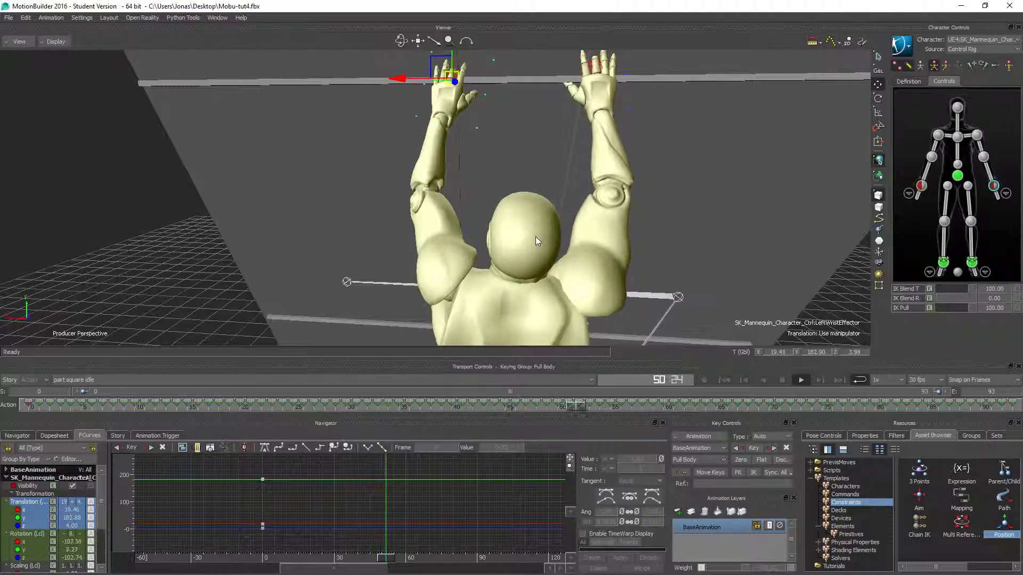
{"action": "left_click_drag", "start_coordinate": [536, 237], "coordinate": [545, 204], "text": "ctrl"}
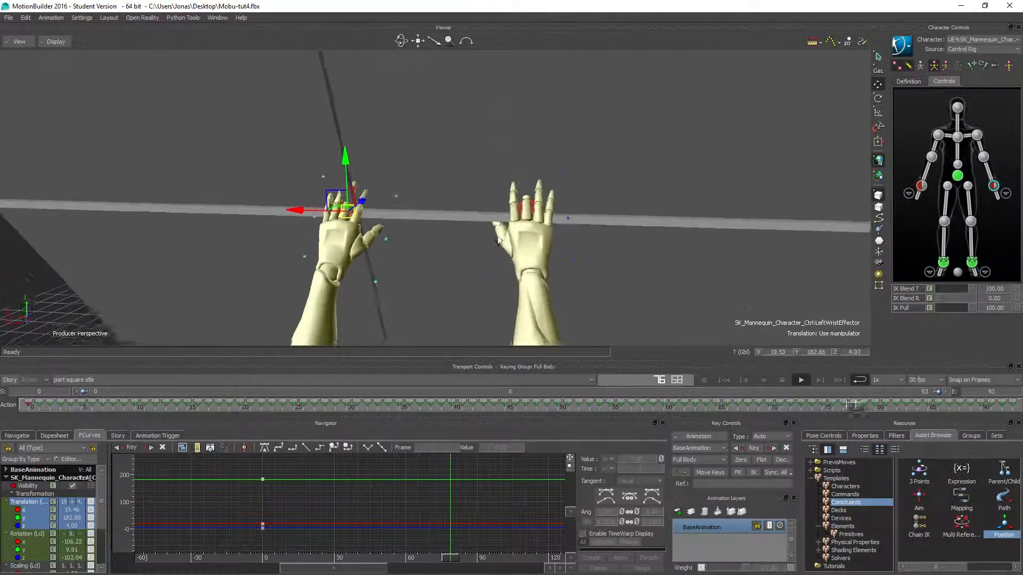
{"action": "left_click_drag", "start_coordinate": [520, 236], "coordinate": [634, 244], "text": "ctrl"}
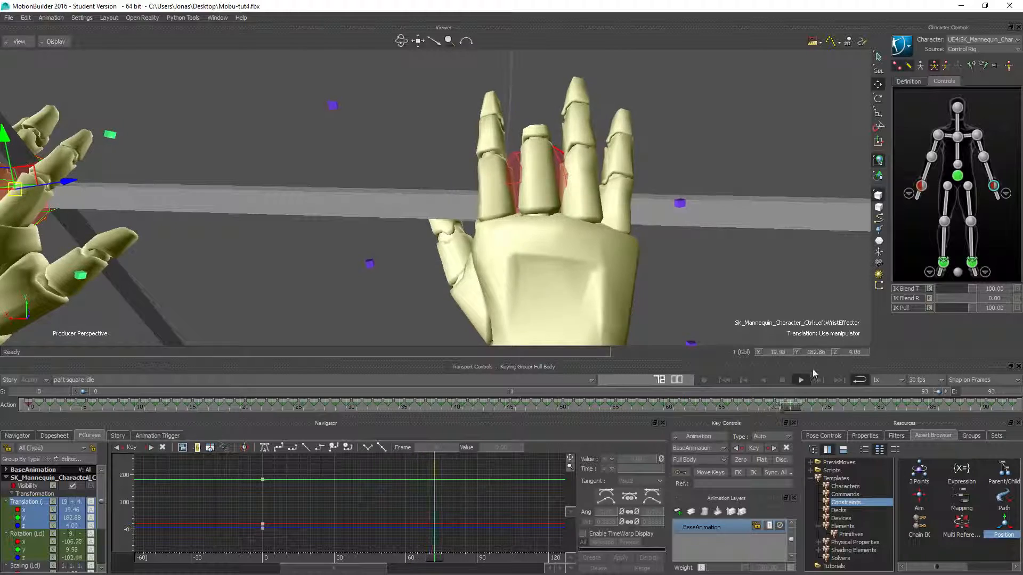
{"action": "left_click", "coordinate": [782, 380]}
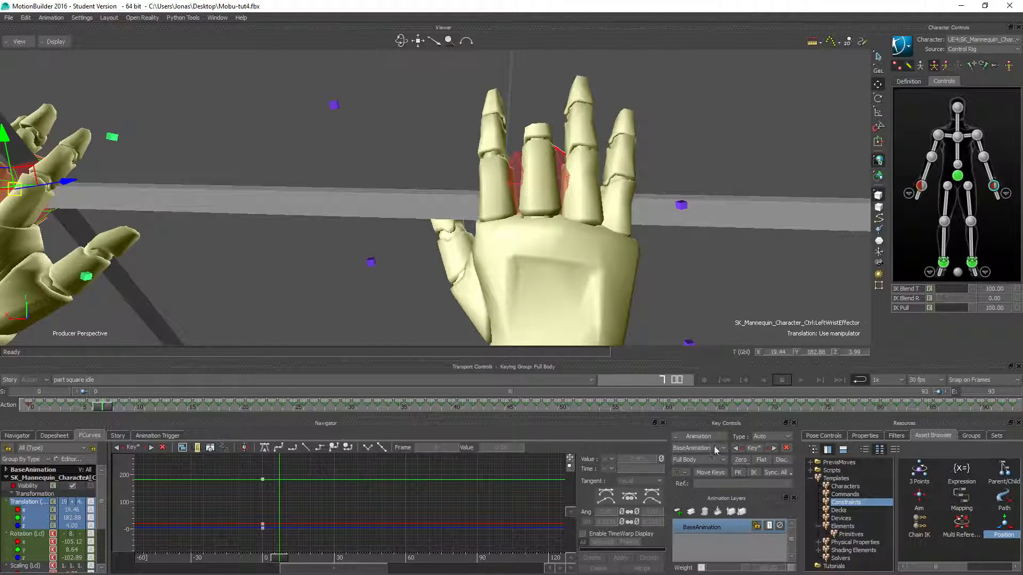
- Plot all properties of the selected control rig parts over the take
{"action": "left_click", "coordinate": [689, 438]}
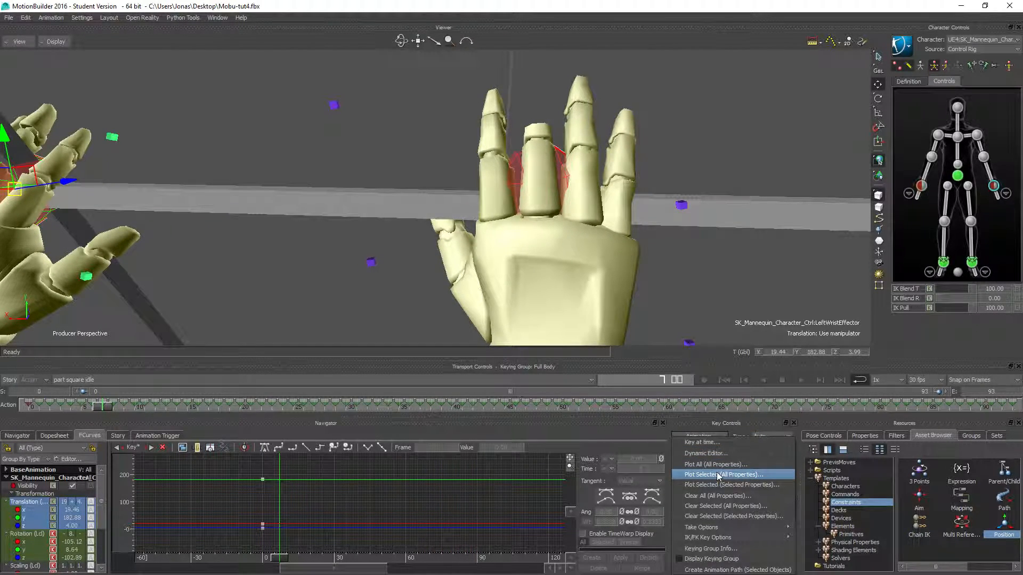
{"action": "left_click", "coordinate": [720, 475]}
{"action": "left_click", "coordinate": [523, 406]}
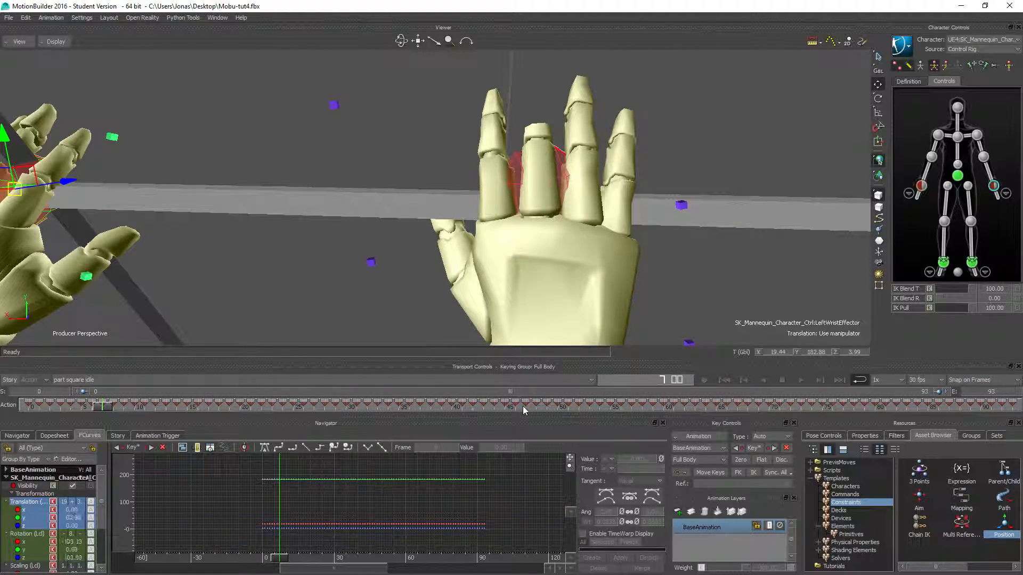
- Examine the right wrist effector's plotted X, Y and Z translation curves one at a time, framing each curve
{"action": "left_click", "coordinate": [922, 186]}
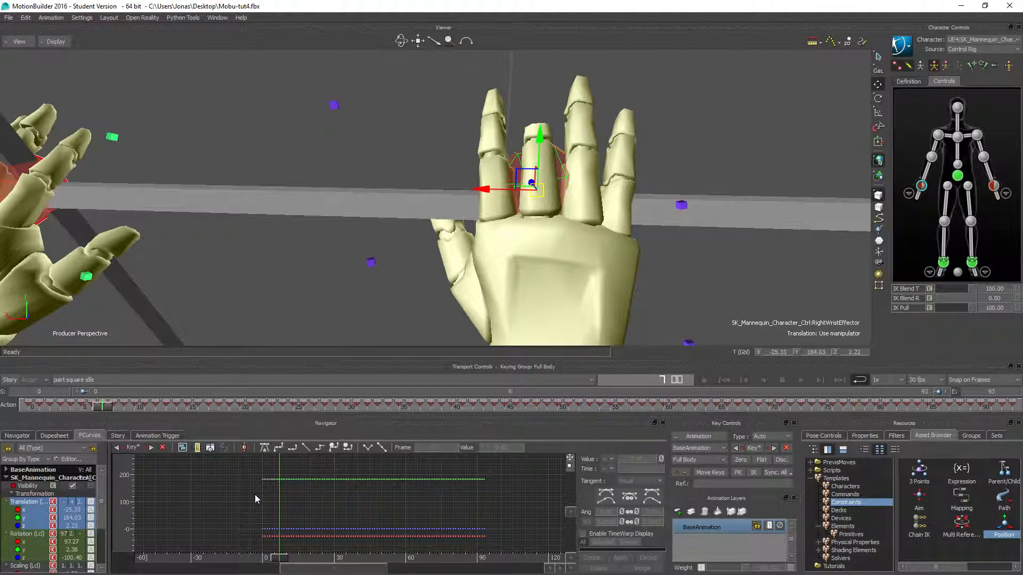
{"action": "left_click_drag", "start_coordinate": [510, 494], "coordinate": [511, 495]}
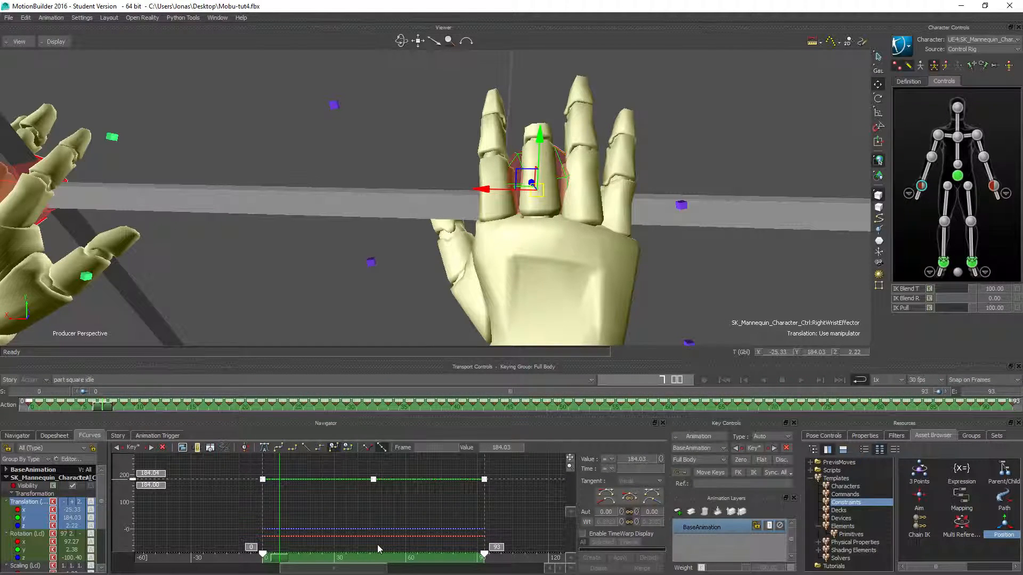
{"action": "key", "text": "a"}
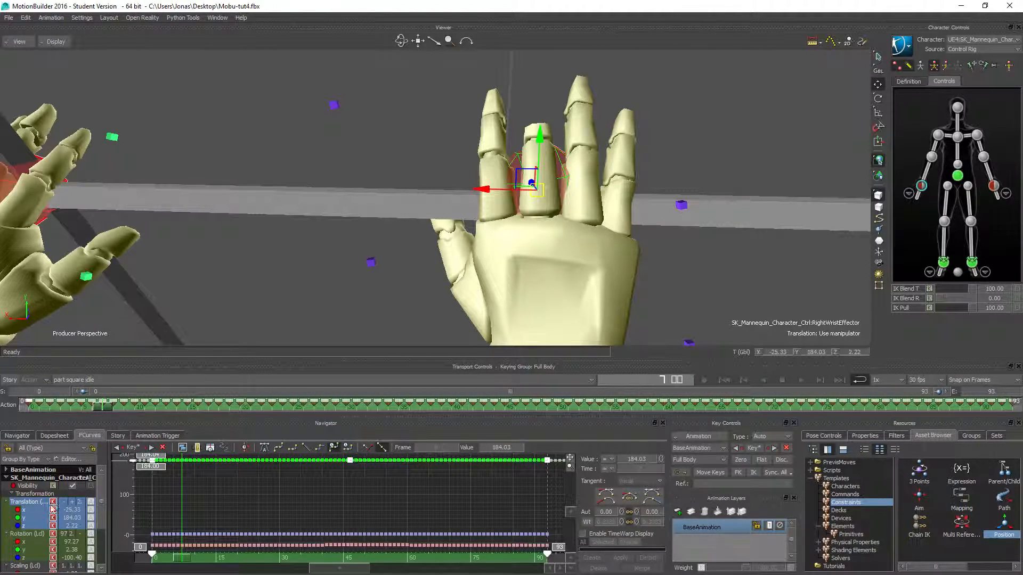
{"action": "left_click", "coordinate": [30, 511]}
{"action": "key", "text": "a"}
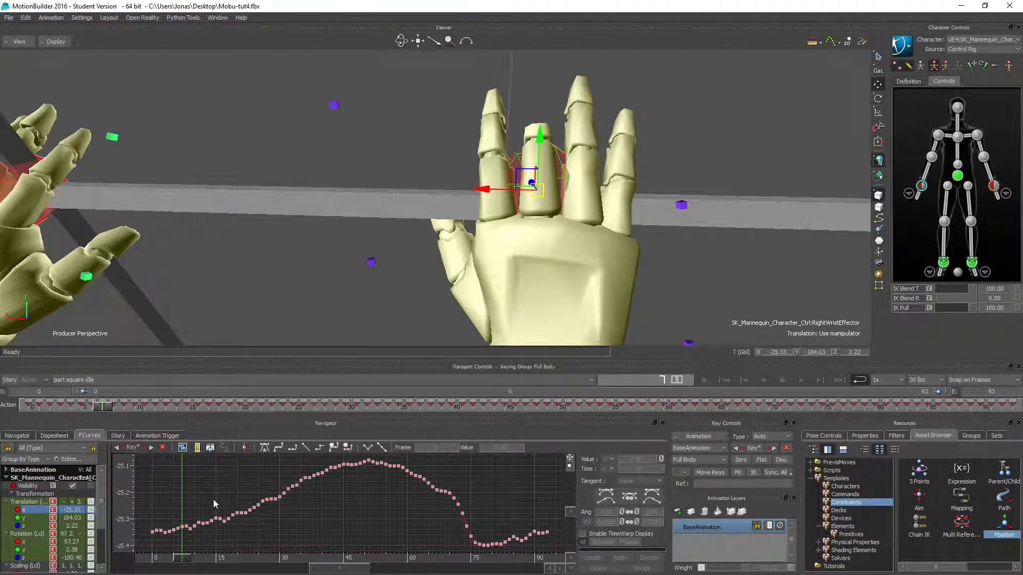
{"action": "left_click", "coordinate": [30, 519]}
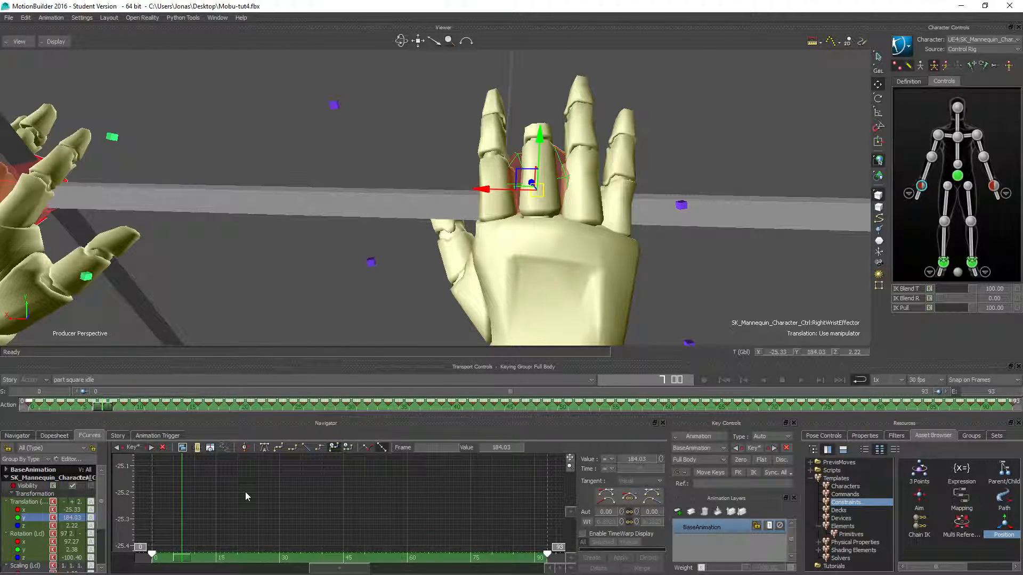
{"action": "key", "text": "a"}
{"action": "left_click", "coordinate": [30, 527]}
{"action": "key", "text": "a"}
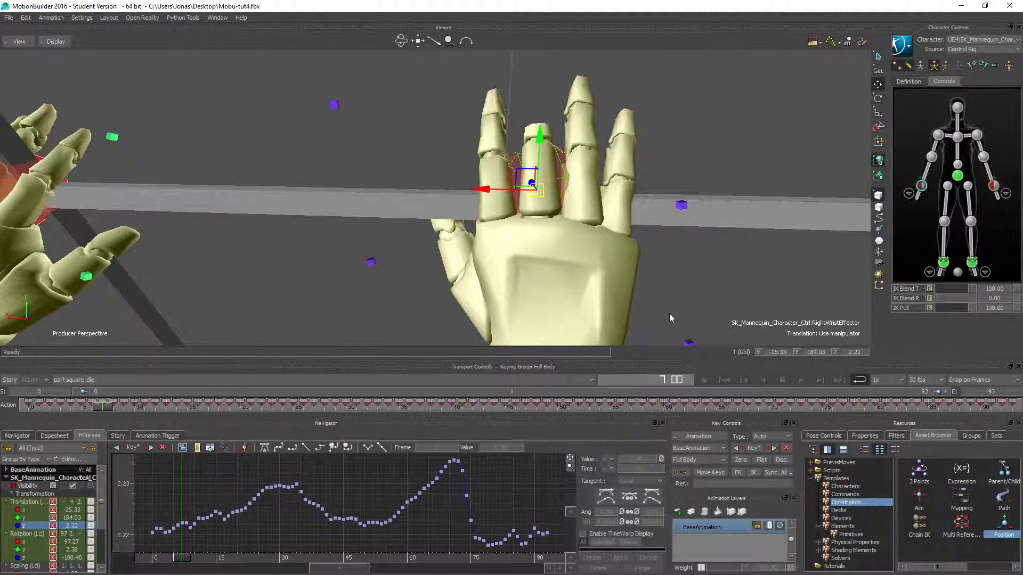
- Play the take and review the whole climbing pose from the side and from behind
{"action": "left_click_drag", "start_coordinate": [673, 318], "coordinate": [389, 206], "text": "ctrl"}
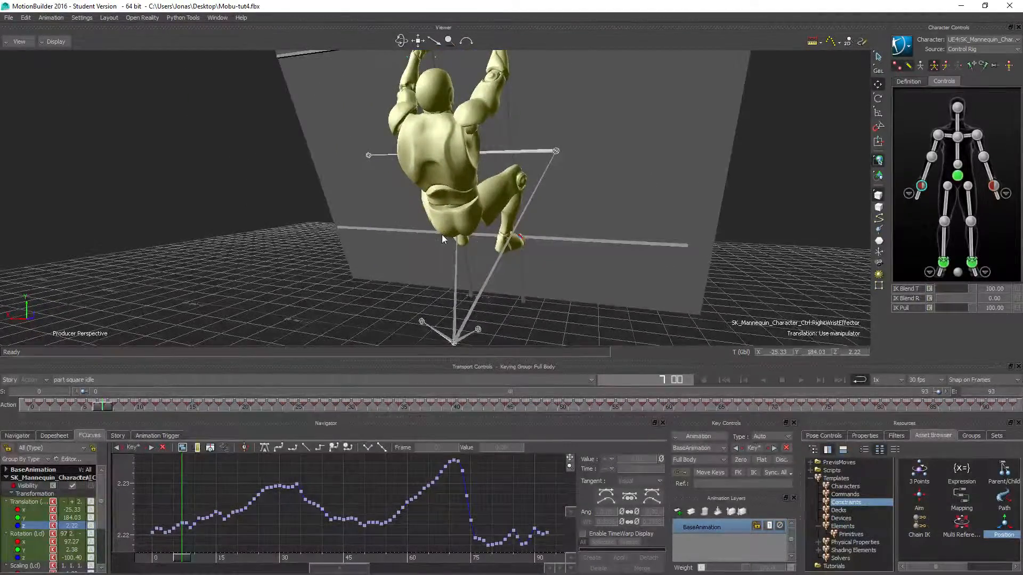
{"action": "left_click_drag", "start_coordinate": [442, 234], "coordinate": [396, 240], "text": "ctrl+shift"}
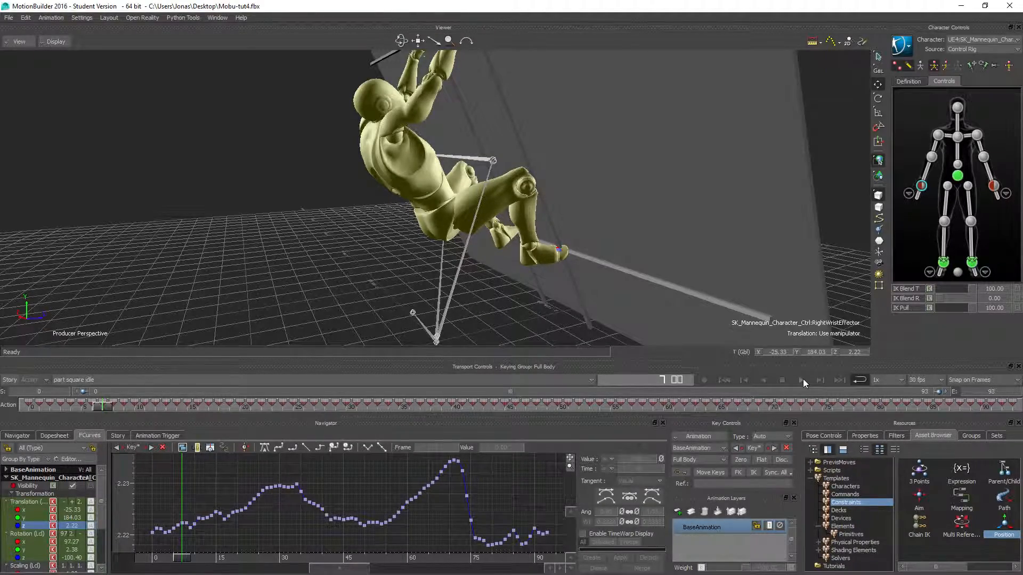
{"action": "left_click_drag", "start_coordinate": [452, 260], "coordinate": [453, 222], "text": "ctrl+shift"}
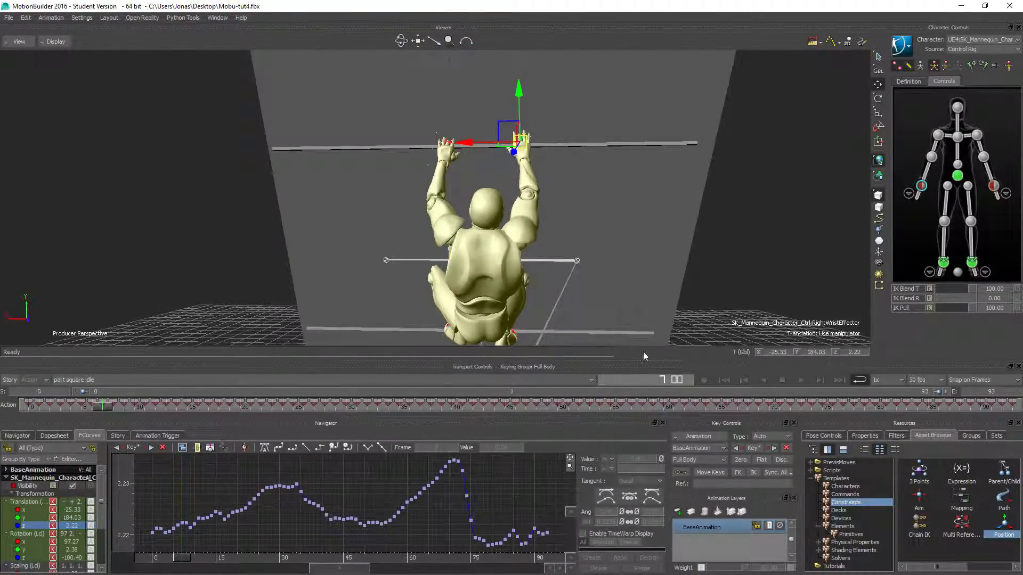
{"action": "left_click", "coordinate": [800, 380]}
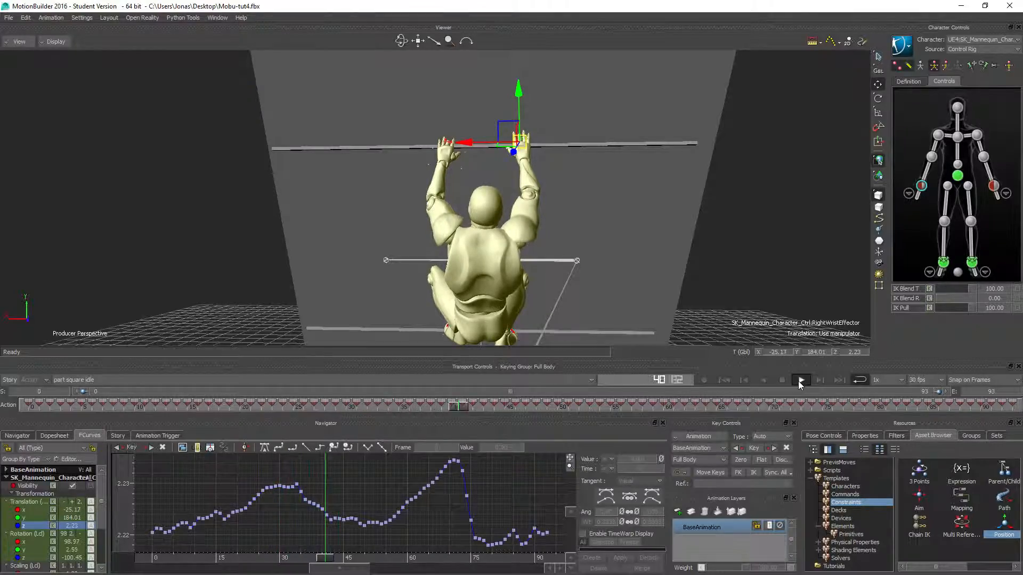
{"action": "left_click_drag", "start_coordinate": [570, 264], "coordinate": [590, 259], "text": "ctrl+shift"}
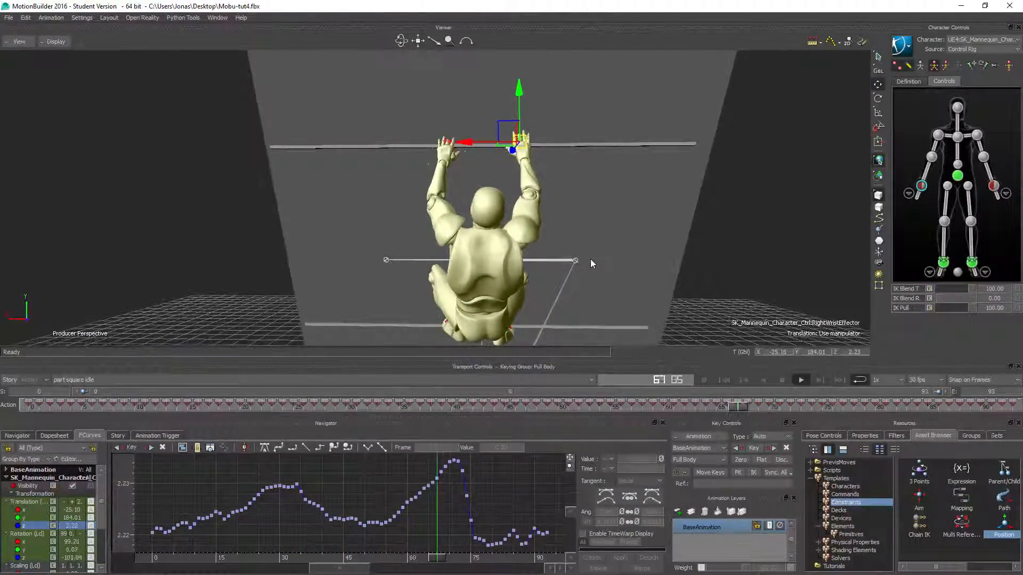
{"action": "left_click", "coordinate": [779, 379]}
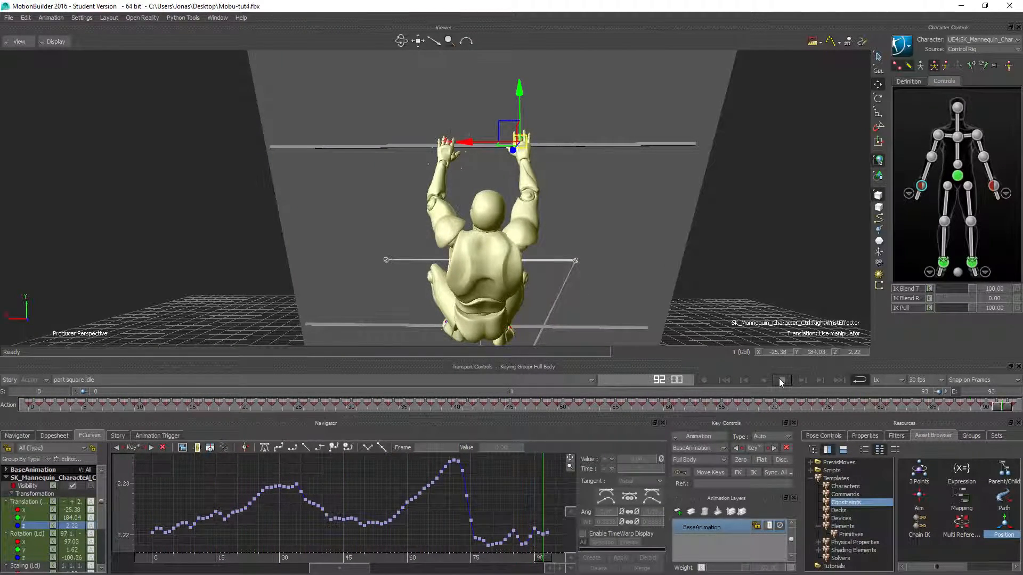
- Plot the UE4:SK_Mannequin character's control rig animation onto its skeleton
{"action": "left_click", "coordinate": [19, 436]}
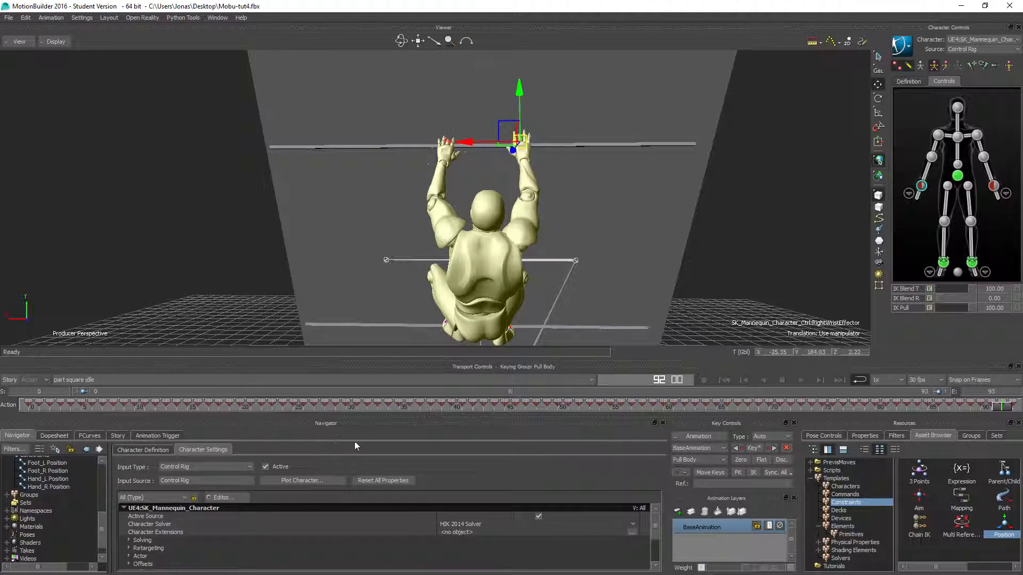
{"action": "left_click", "coordinate": [296, 480]}
{"action": "left_click", "coordinate": [480, 324]}
{"action": "left_click", "coordinate": [519, 416]}
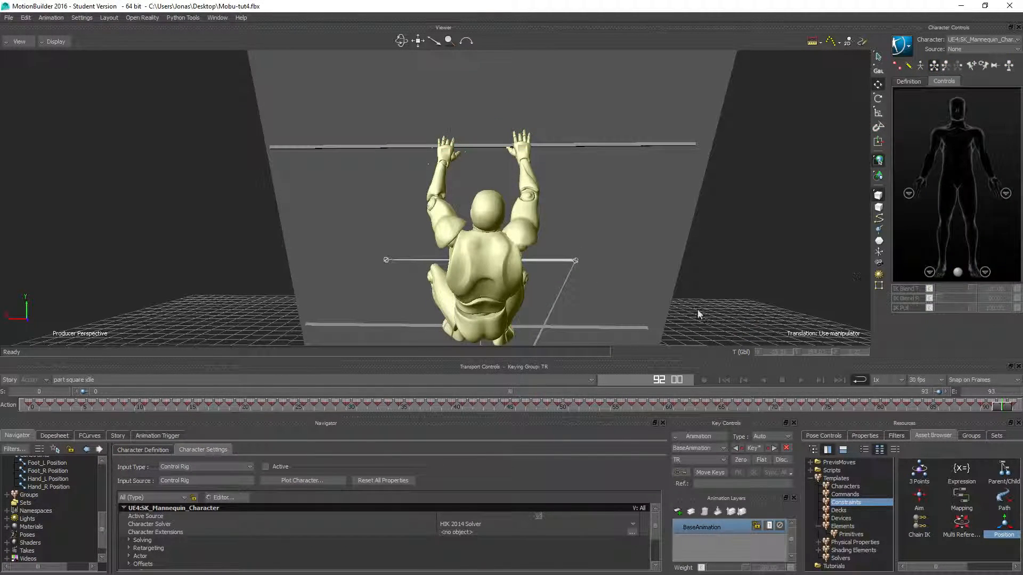
- Expand the UE4:SK_Mannequin skeleton hierarchy through the pelvis, spine and neck, and select the UE4:head bone
{"action": "scroll", "coordinate": [37, 496], "scroll_direction": "up", "scroll_amount": 10}
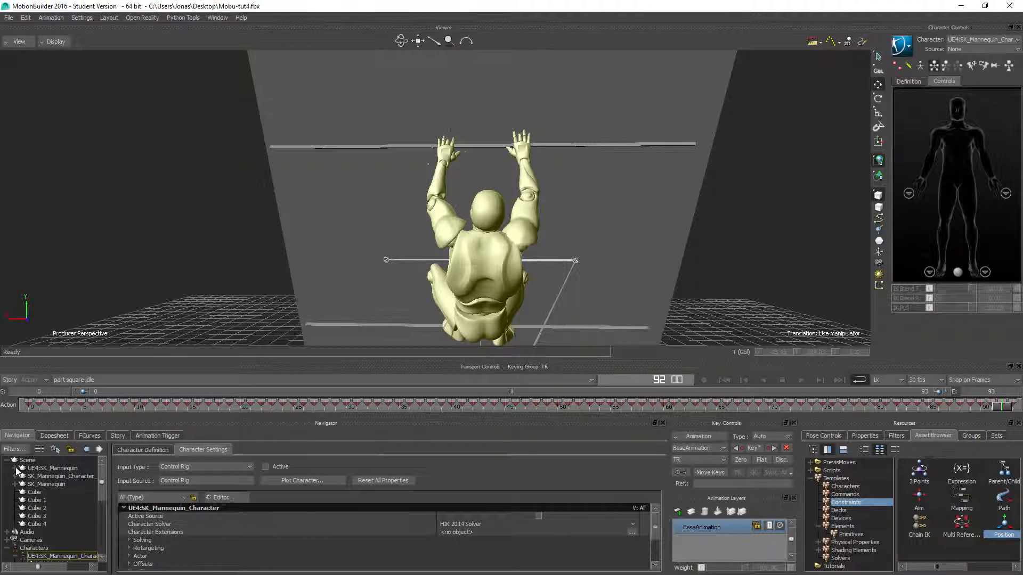
{"action": "left_click", "coordinate": [15, 468]}
{"action": "left_click", "coordinate": [23, 476]}
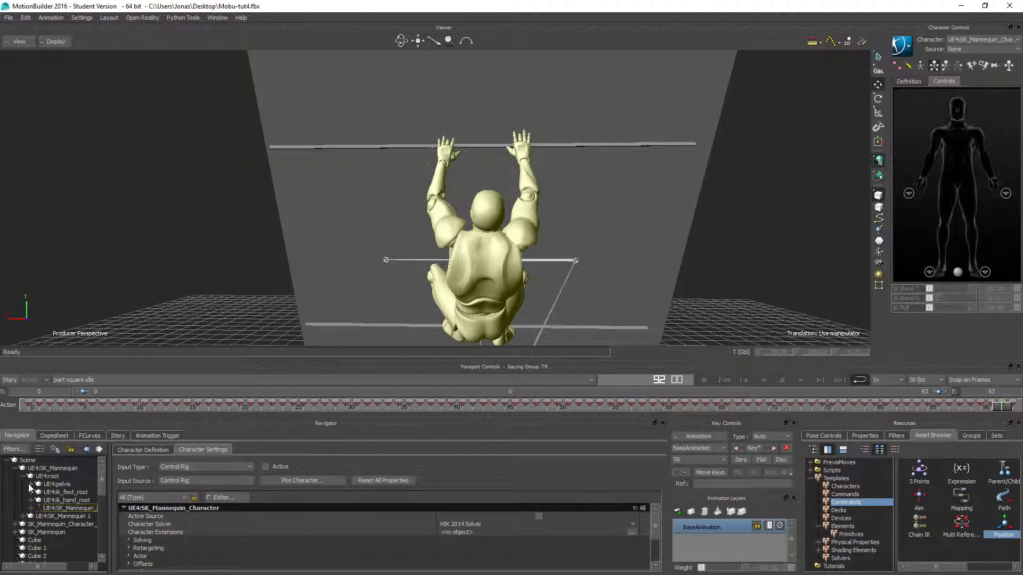
{"action": "left_click", "coordinate": [31, 484]}
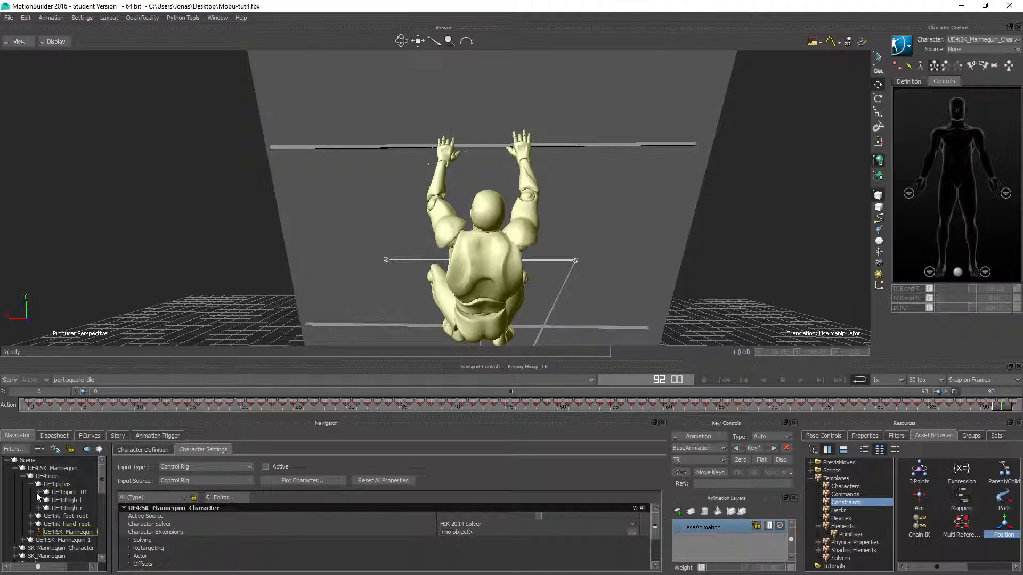
{"action": "left_click", "coordinate": [40, 492]}
{"action": "left_click", "coordinate": [47, 500]}
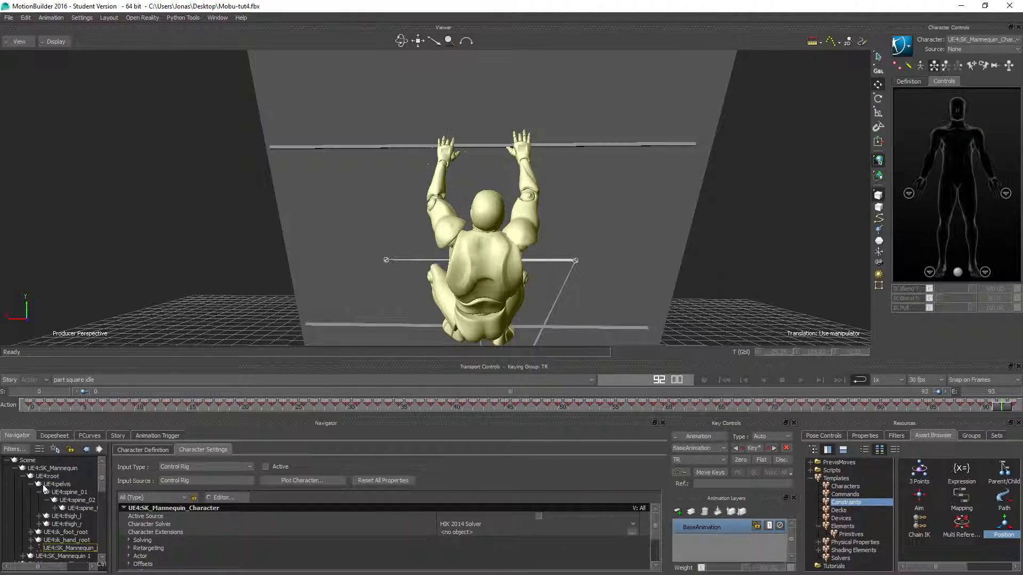
{"action": "left_click", "coordinate": [55, 508]}
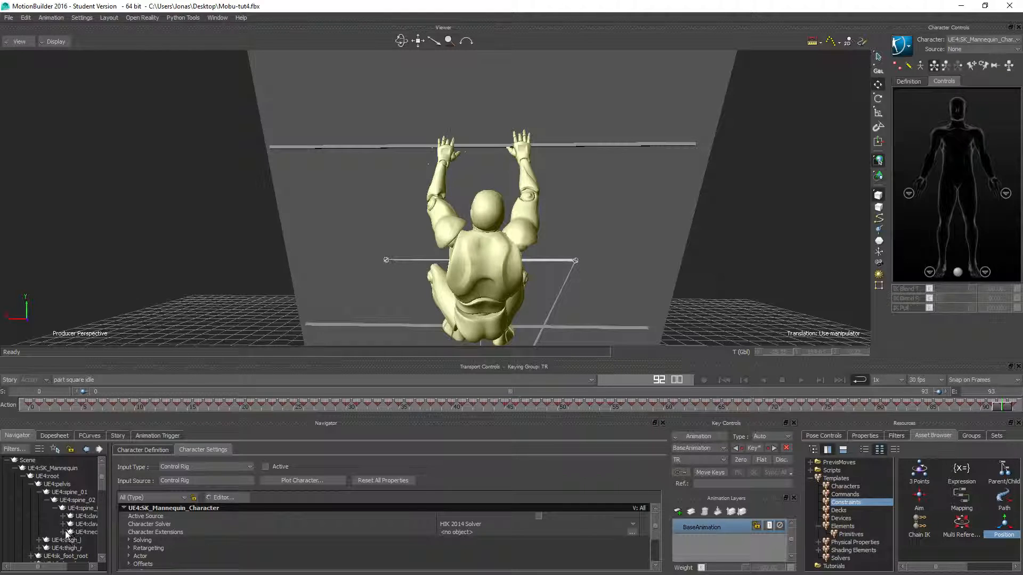
{"action": "left_click", "coordinate": [63, 532]}
{"action": "left_click", "coordinate": [89, 540]}
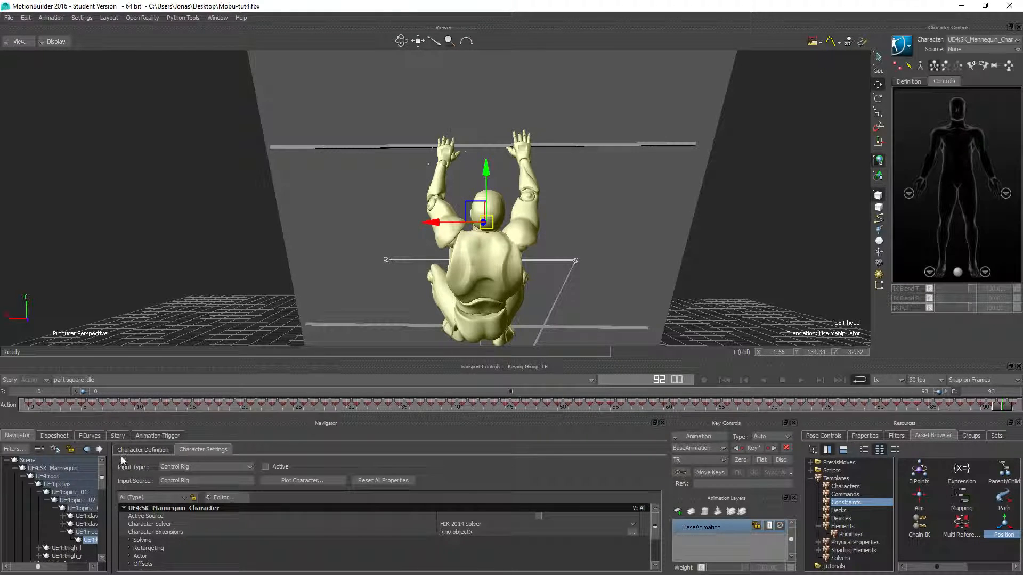
- Display the head bone's local rotation curves and frame them over the whole take
{"action": "left_click", "coordinate": [90, 435]}
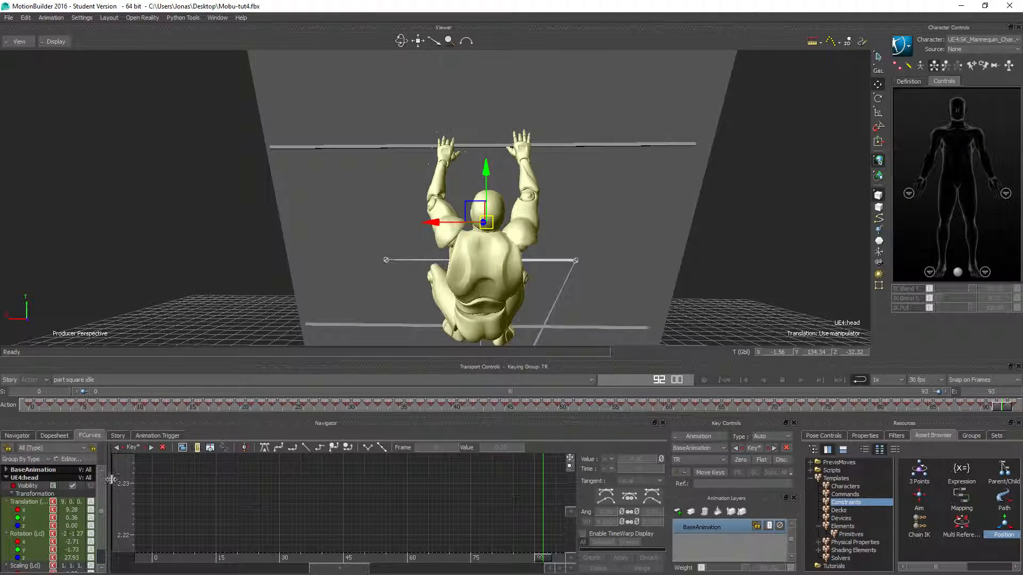
{"action": "left_click", "coordinate": [25, 534]}
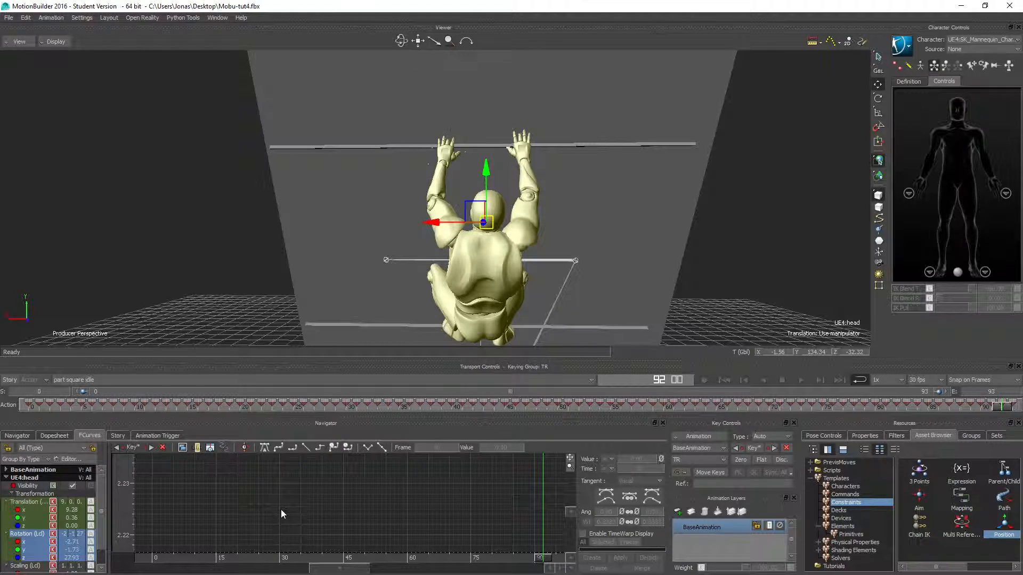
{"action": "key", "text": "a"}
{"action": "left_click_drag", "start_coordinate": [357, 541], "coordinate": [312, 506], "text": "ctrl"}
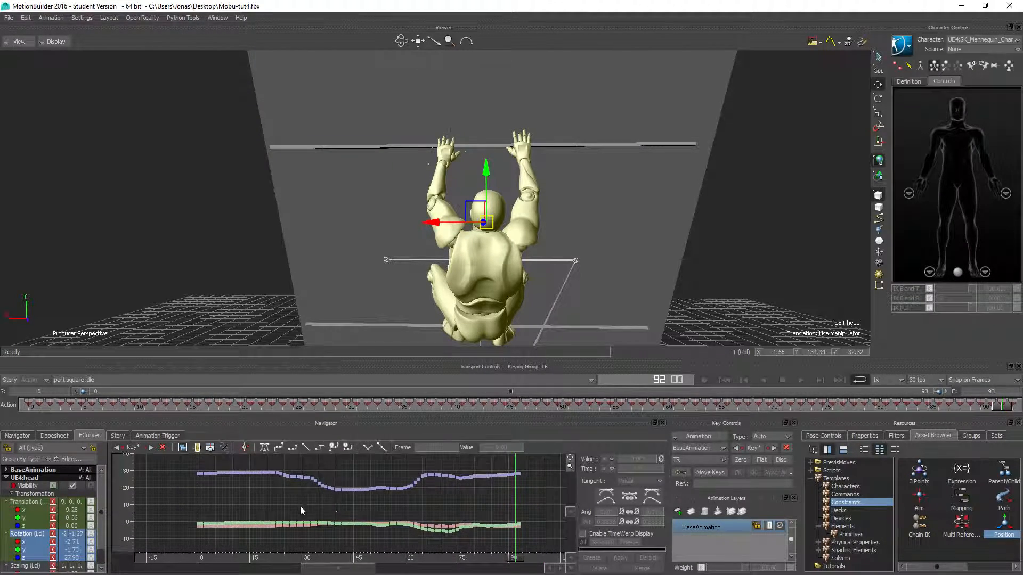
- Flatten the head's Z rotation curve over frames 0 to 93 to about 28 to 29 degrees, and play the take to check it
{"action": "left_click_drag", "start_coordinate": [188, 465], "coordinate": [539, 498]}
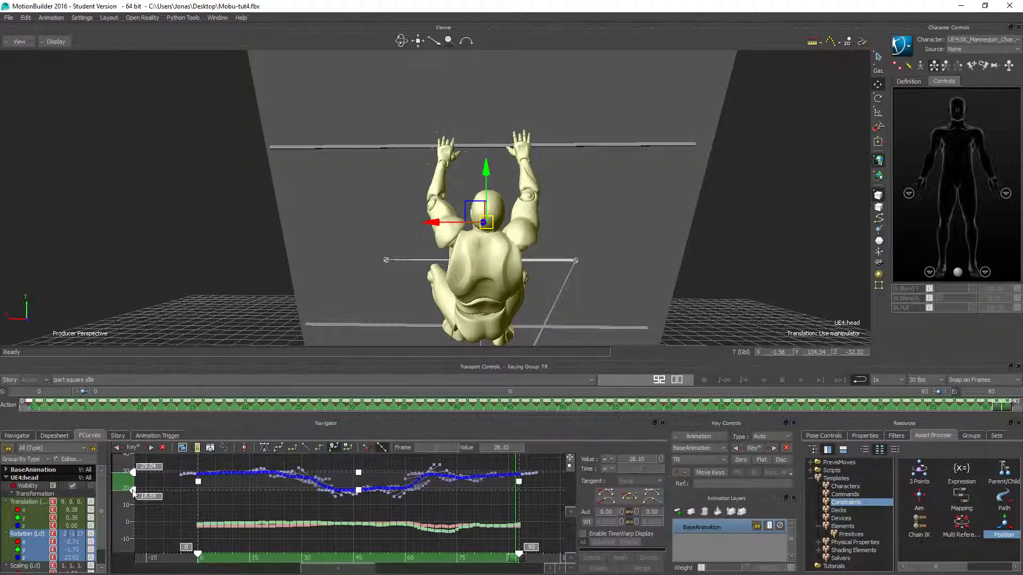
{"action": "left_click_drag", "start_coordinate": [133, 492], "coordinate": [137, 479]}
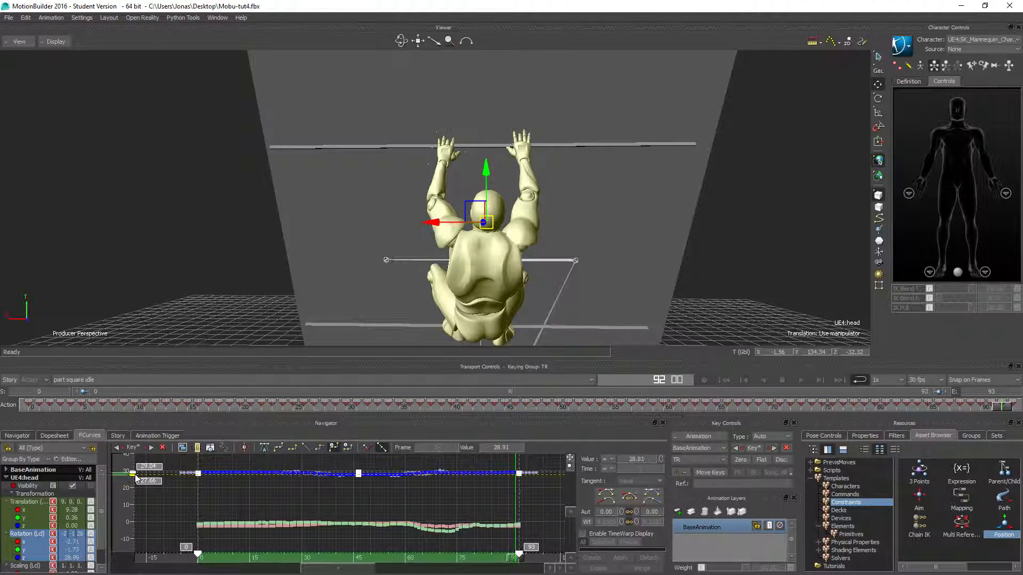
{"action": "left_click", "coordinate": [241, 502]}
{"action": "middle_click_drag", "start_coordinate": [392, 516], "coordinate": [397, 499], "text": "alt"}
{"action": "left_click", "coordinate": [801, 379]}
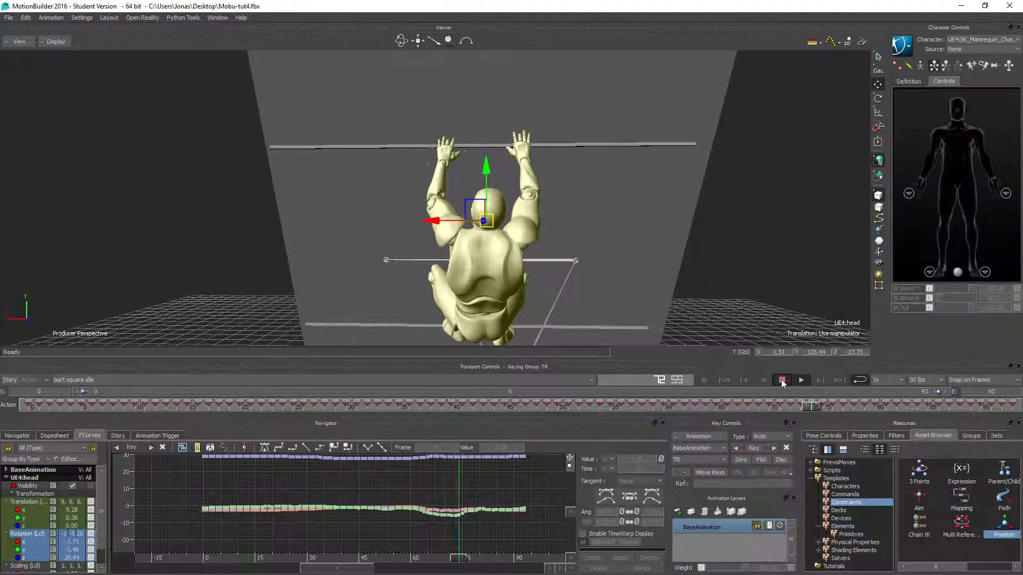
{"action": "left_click", "coordinate": [781, 379]}
- Smooth the head's X rotation curve by raising the dip between about frames 61 and 75 to about -2 degrees
{"action": "left_click_drag", "start_coordinate": [462, 523], "coordinate": [330, 556], "text": "ctrl"}
{"action": "left_click_drag", "start_coordinate": [494, 500], "coordinate": [507, 537], "text": "shift"}
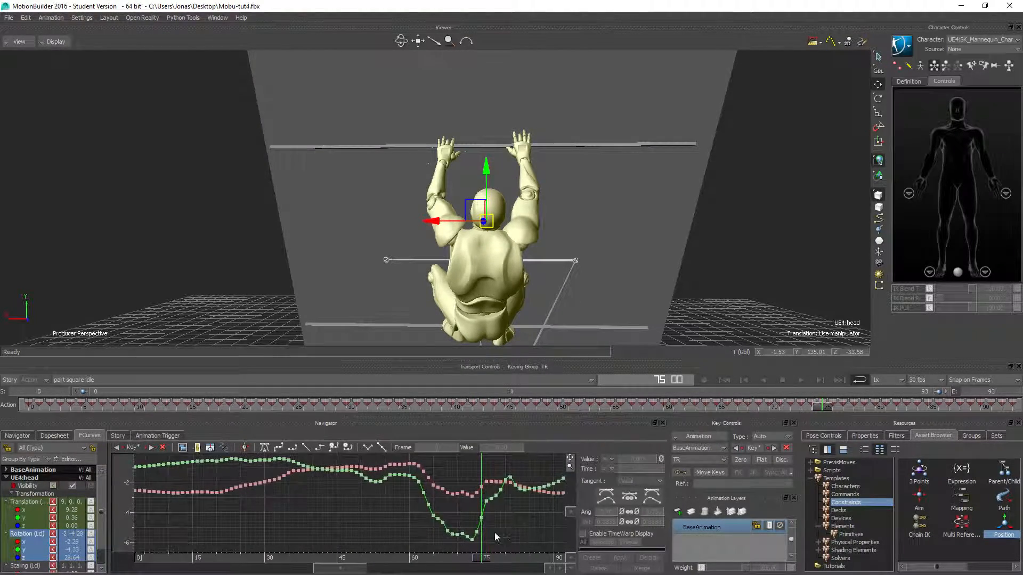
{"action": "left_click", "coordinate": [23, 542]}
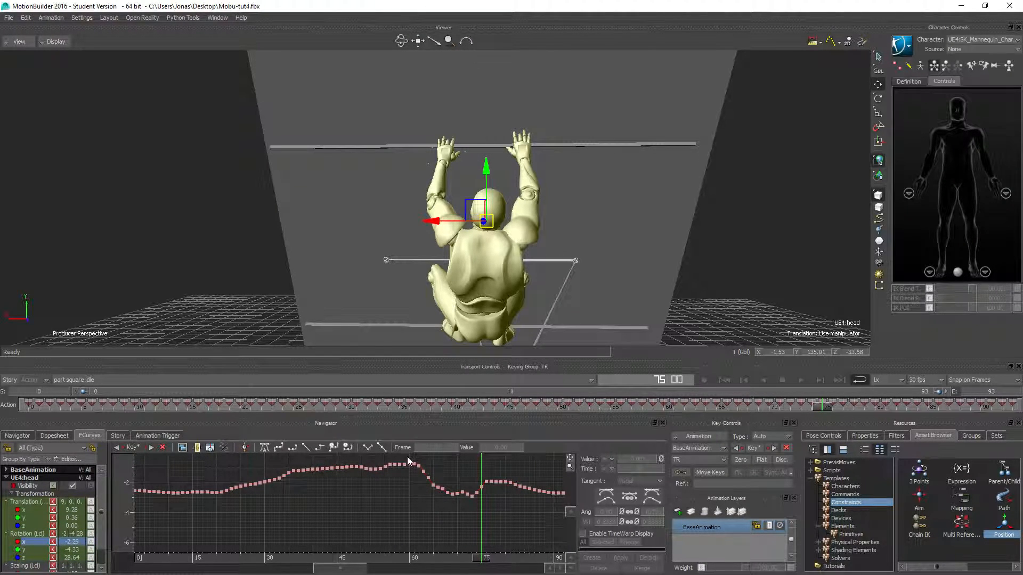
{"action": "left_click_drag", "start_coordinate": [414, 458], "coordinate": [487, 512]}
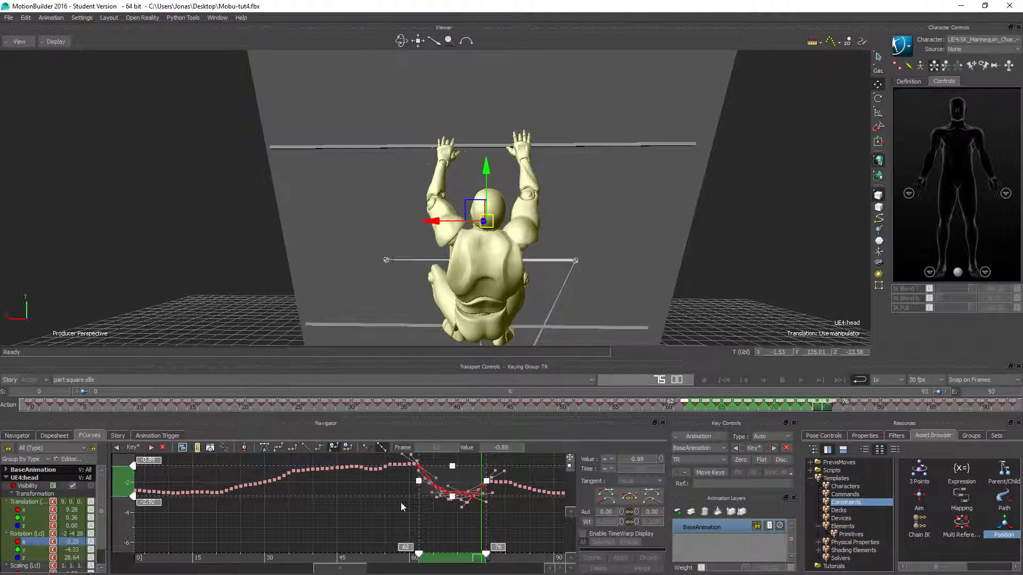
{"action": "left_click", "coordinate": [455, 505]}
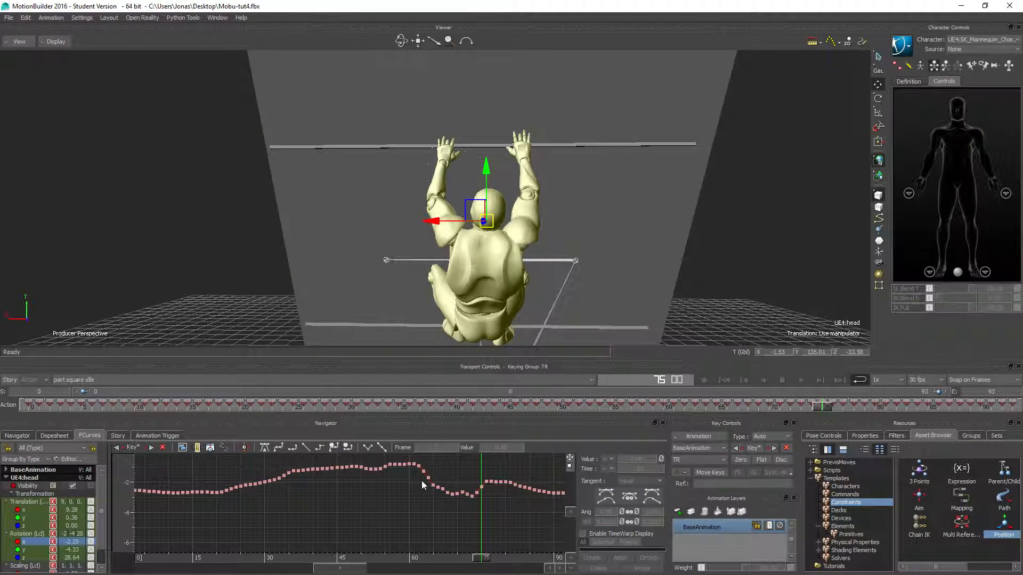
{"action": "left_click_drag", "start_coordinate": [447, 471], "coordinate": [462, 490]}
{"action": "left_click", "coordinate": [397, 506]}
{"action": "left_click_drag", "start_coordinate": [417, 462], "coordinate": [447, 483]}
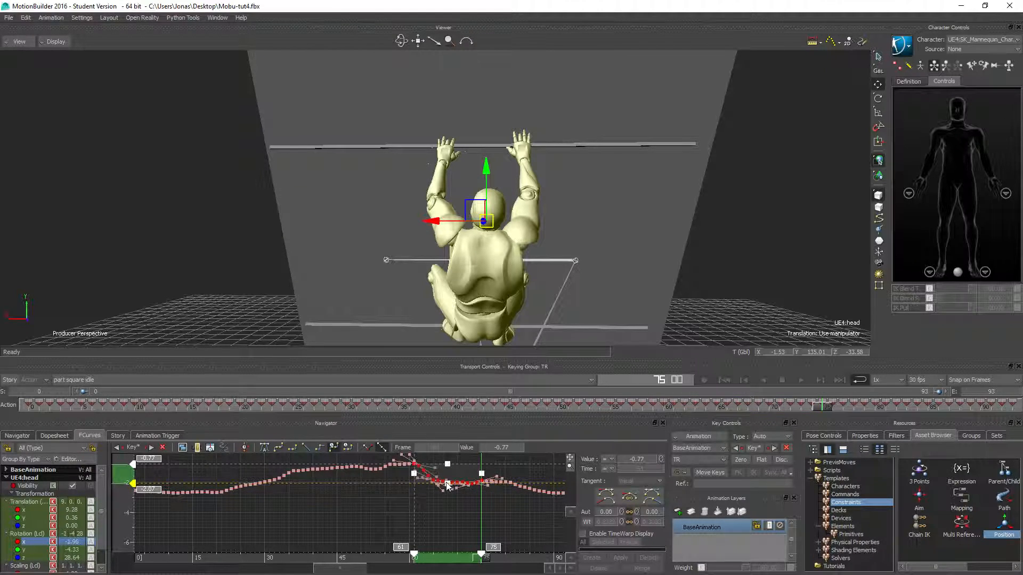
{"action": "left_click", "coordinate": [401, 516]}
{"action": "left_click_drag", "start_coordinate": [413, 458], "coordinate": [445, 479]}
{"action": "left_click", "coordinate": [482, 525]}
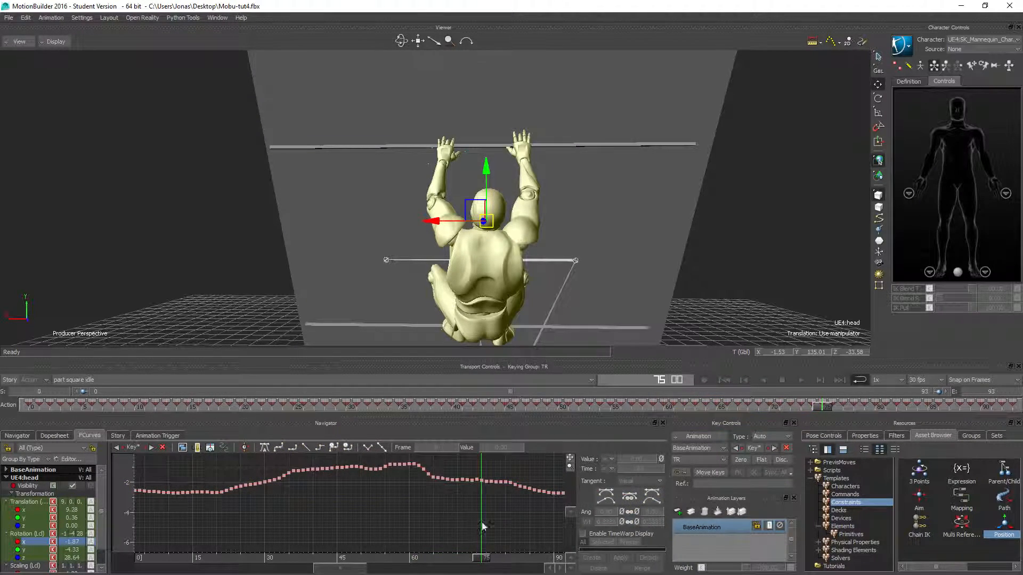
- Reduce the deep dip in the head's Y rotation curve after about frame 60 to about -2.5 degrees
{"action": "left_click", "coordinate": [27, 550]}
{"action": "left_click_drag", "start_coordinate": [414, 463], "coordinate": [466, 491]}
{"action": "left_click", "coordinate": [516, 510]}
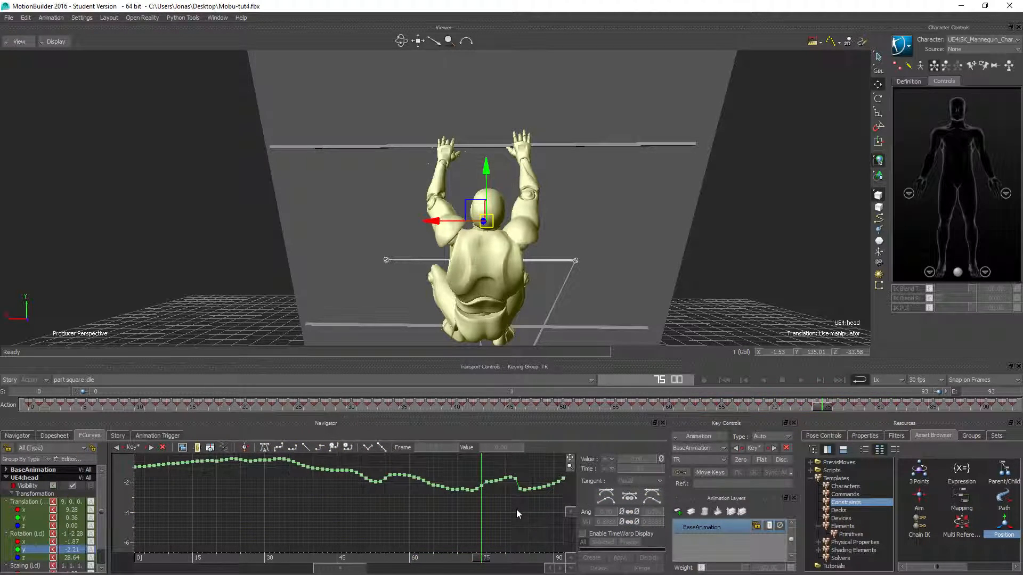
- Level the bump in the head's Y rotation curve at frames 80 to 82 to about -2.2 degrees
{"action": "mouse_move", "coordinate": [517, 509]}
{"action": "left_mouse_down"}
{"action": "mouse_move", "coordinate": [496, 480]}
{"action": "mouse_move", "coordinate": [516, 496]}
{"action": "left_mouse_up"}
{"action": "left_click", "coordinate": [526, 513]}
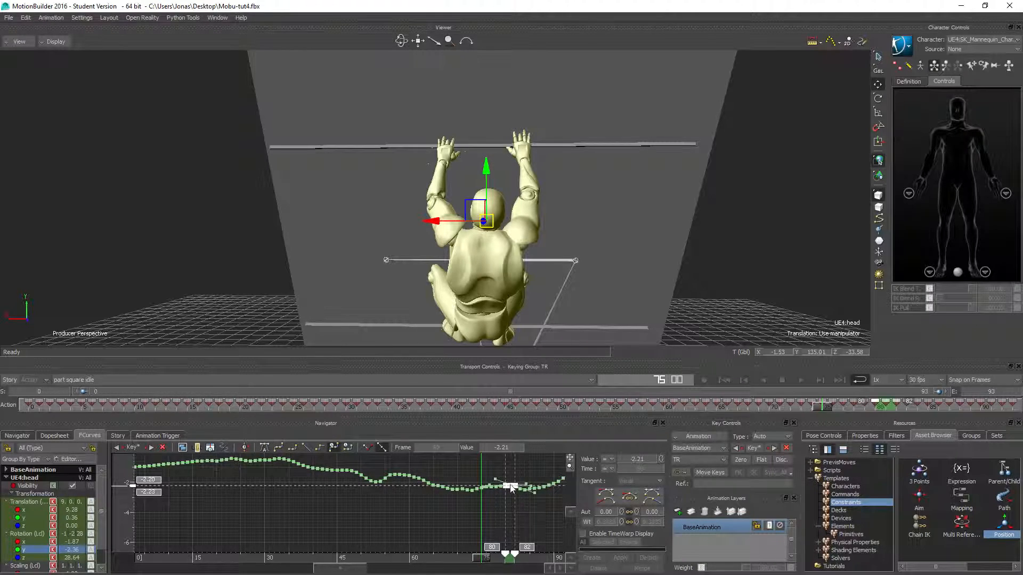
{"action": "left_click", "coordinate": [508, 513]}
{"action": "left_click", "coordinate": [508, 516]}
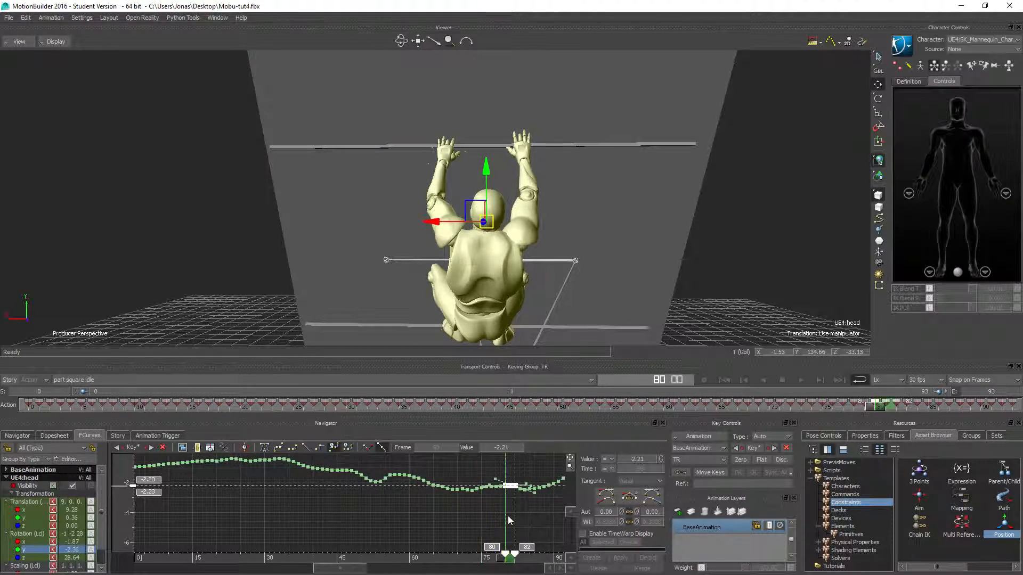
{"action": "left_click", "coordinate": [506, 486]}
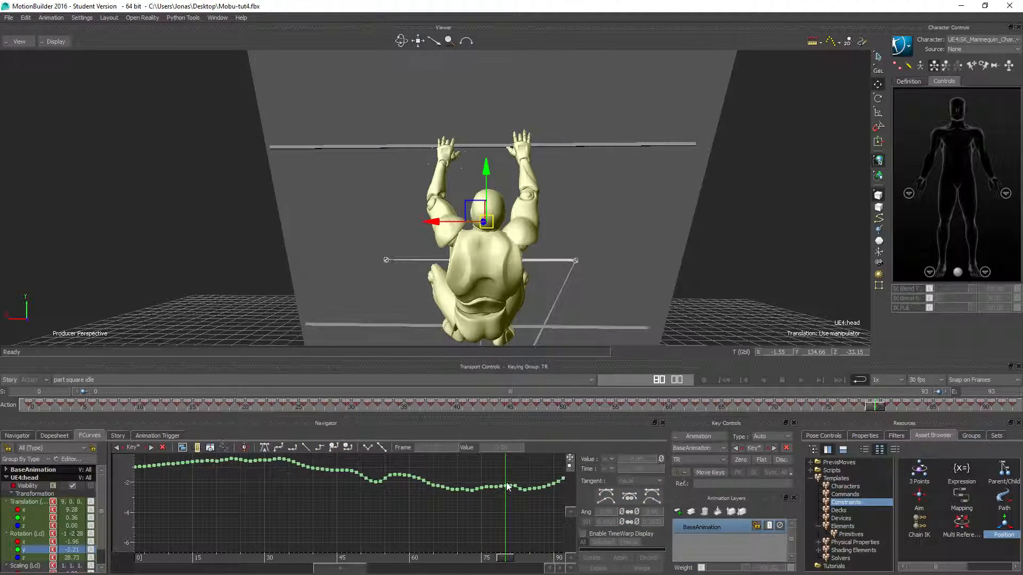
- Adjust the head's Y rotation key at frame 82 so the curve runs smoothly into the following keys
{"action": "left_click_drag", "start_coordinate": [486, 510], "coordinate": [580, 534], "text": "ctrl"}
{"action": "left_click_drag", "start_coordinate": [544, 482], "coordinate": [473, 509], "text": "shift"}
{"action": "left_click", "coordinate": [455, 500]}
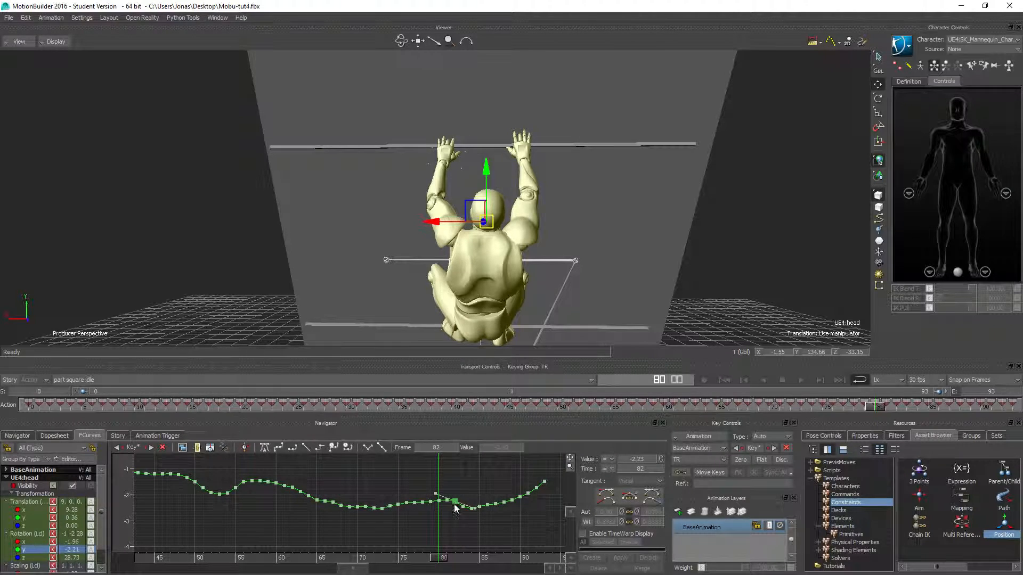
{"action": "left_click_drag", "start_coordinate": [455, 503], "coordinate": [473, 533]}
{"action": "left_click", "coordinate": [406, 497]}
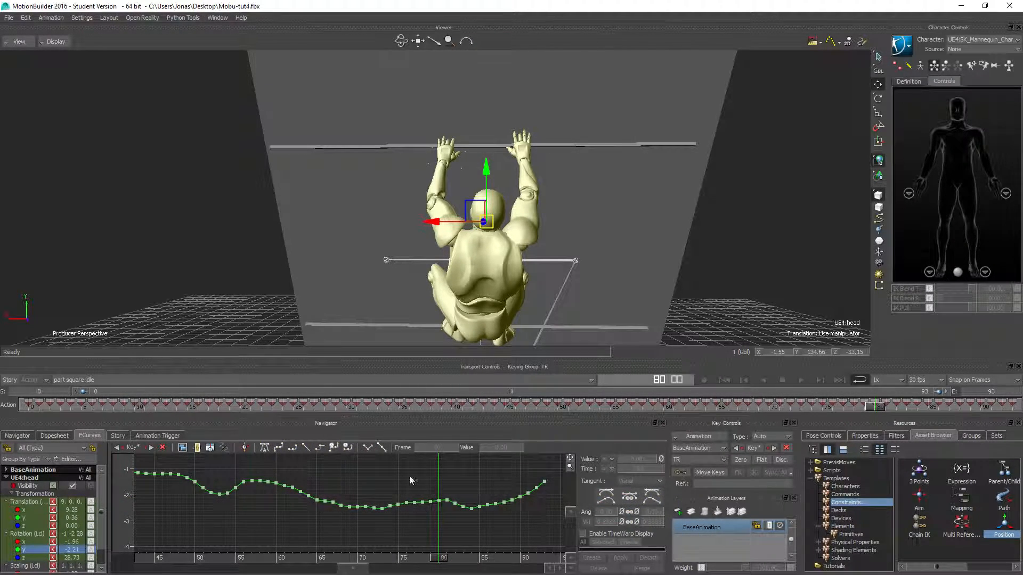
- Play the take and review the head movement from the side and from behind
{"action": "left_click", "coordinate": [802, 379]}
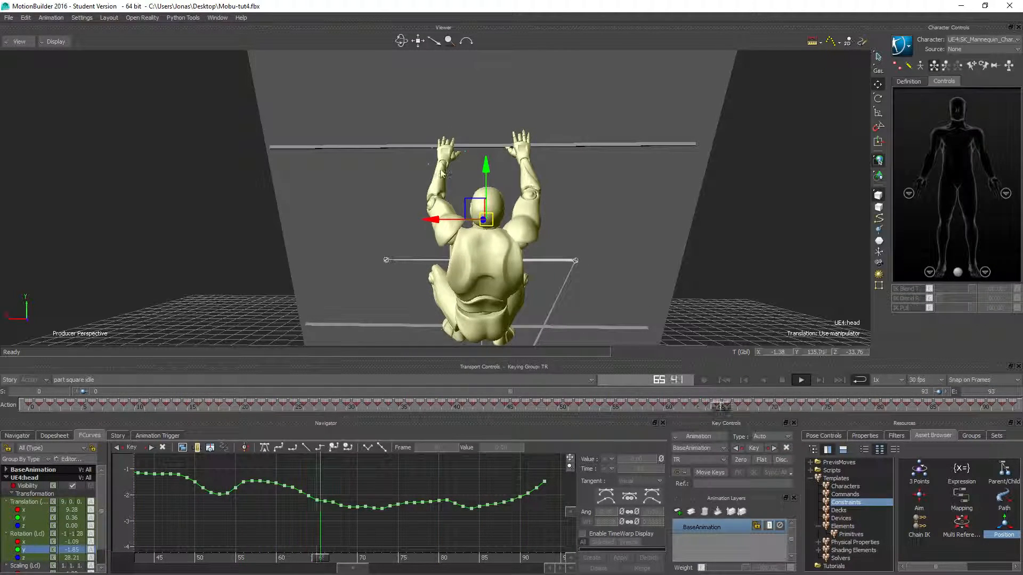
{"action": "left_click_drag", "start_coordinate": [391, 207], "coordinate": [475, 226], "text": "ctrl"}
{"action": "left_click_drag", "start_coordinate": [373, 220], "coordinate": [446, 238], "text": "ctrl+shift"}
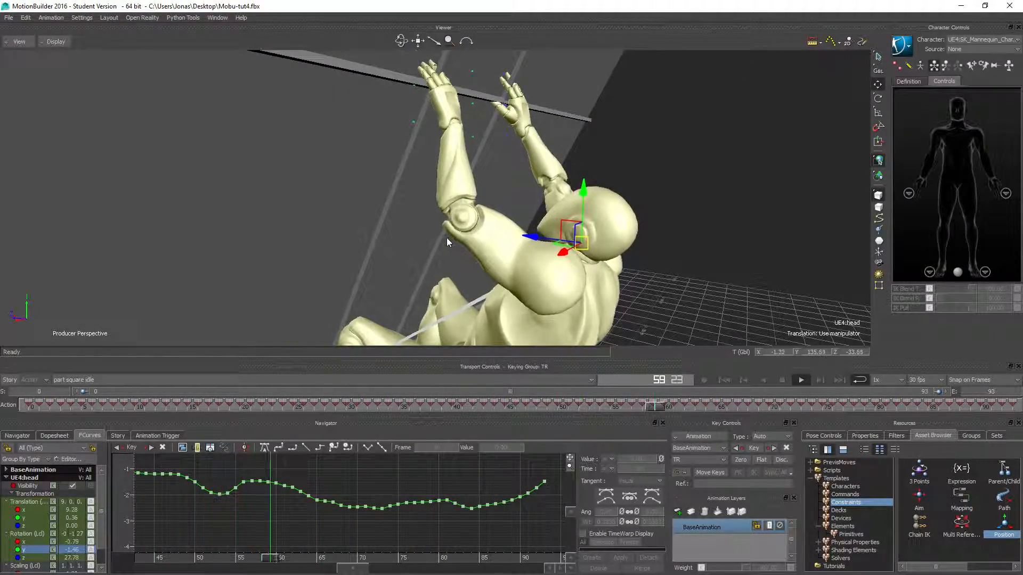
{"action": "left_click_drag", "start_coordinate": [446, 237], "coordinate": [362, 261], "text": "ctrl+shift"}
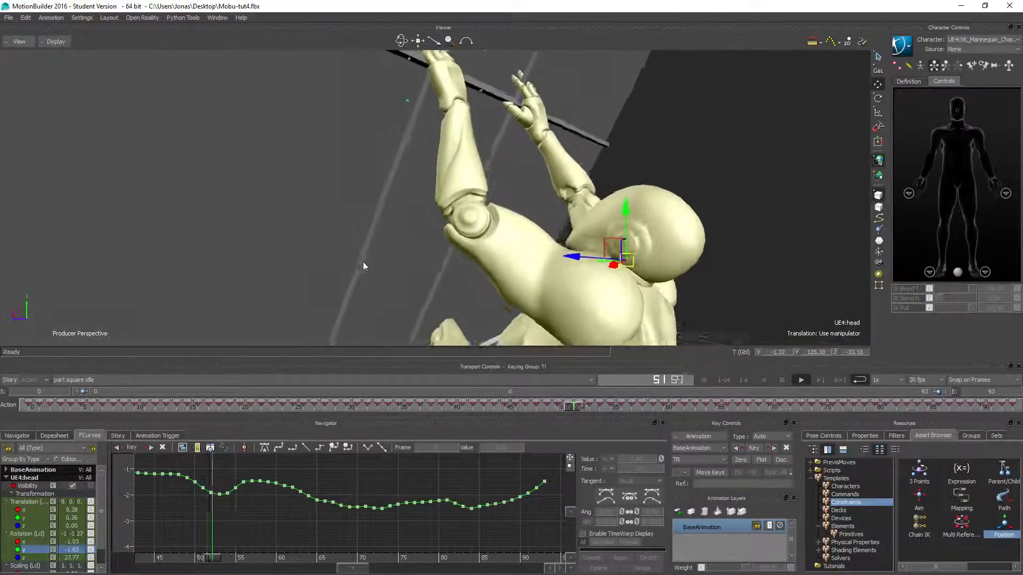
{"action": "left_click_drag", "start_coordinate": [551, 224], "coordinate": [372, 282], "text": "ctrl+shift"}
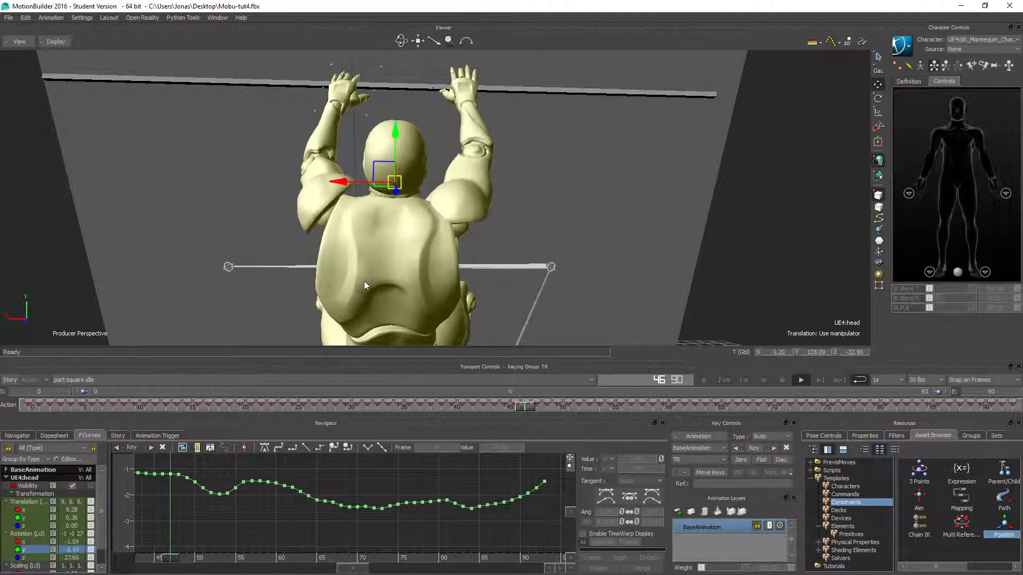
{"action": "left_click", "coordinate": [782, 380]}
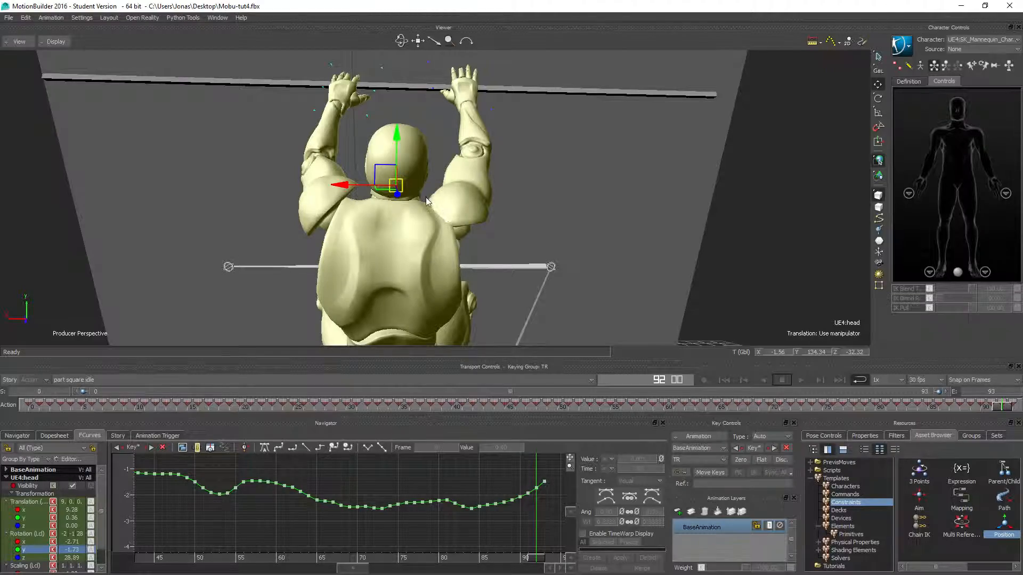
- Plot the UE4:SK_Mannequin character's skeleton animation back onto its control rig at 30 FPS with the Unroll rotation filter
{"action": "left_click_drag", "start_coordinate": [315, 293], "coordinate": [322, 226], "text": "ctrl+shift"}
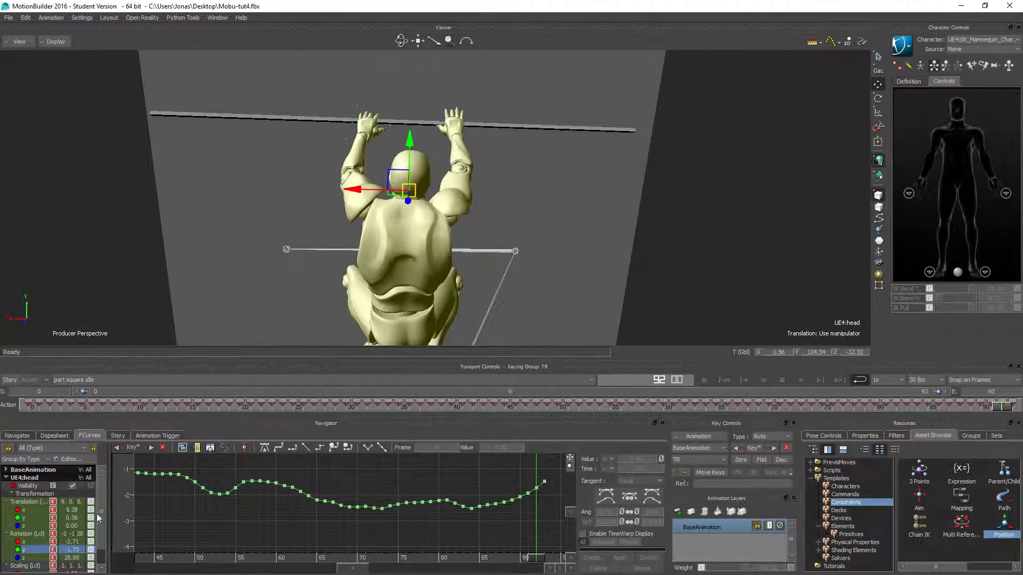
{"action": "left_click_drag", "start_coordinate": [418, 274], "coordinate": [445, 301], "text": "ctrl+shift"}
{"action": "left_click", "coordinate": [16, 435]}
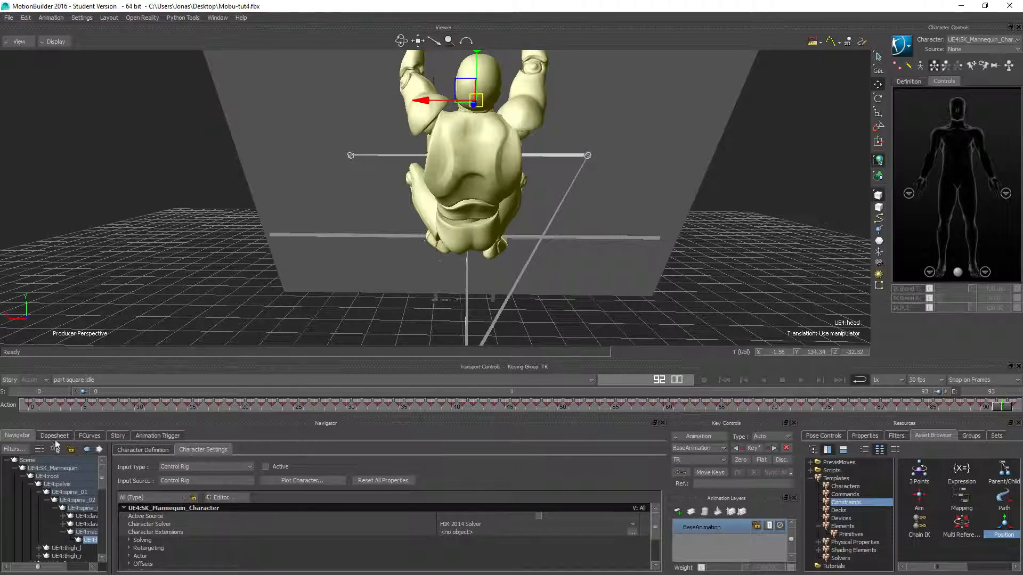
{"action": "left_click", "coordinate": [290, 480]}
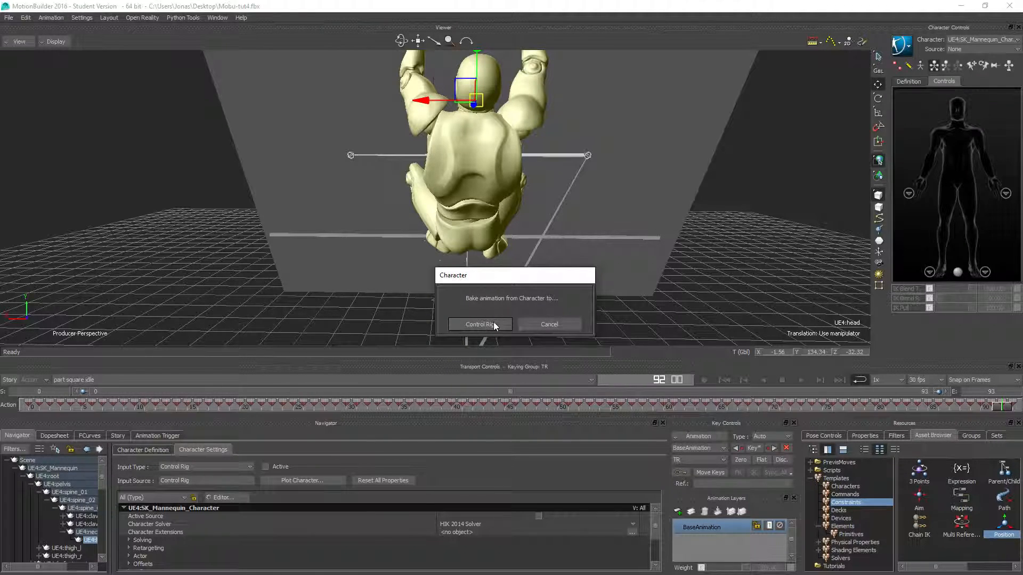
{"action": "left_click", "coordinate": [479, 325]}
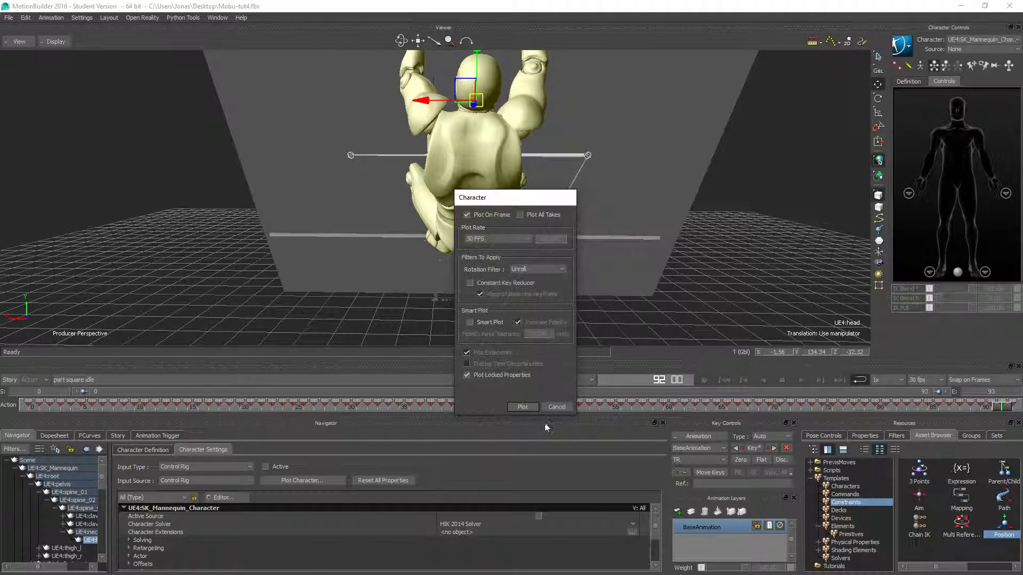
{"action": "left_click", "coordinate": [521, 407]}
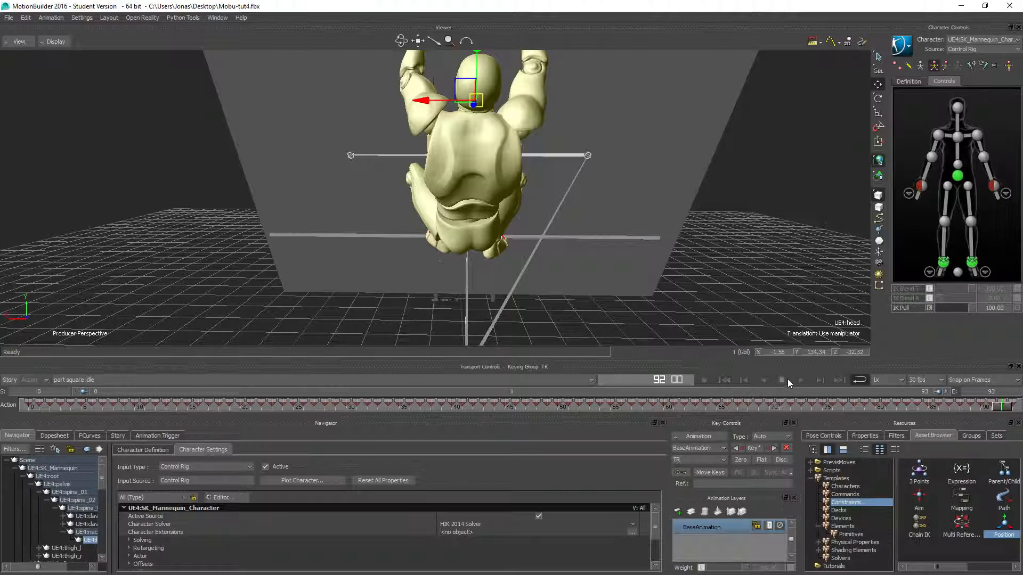
- Play the take and review the plotted character motion from behind
{"action": "left_click", "coordinate": [801, 380]}
{"action": "left_click_drag", "start_coordinate": [437, 122], "coordinate": [439, 142], "text": "shift"}
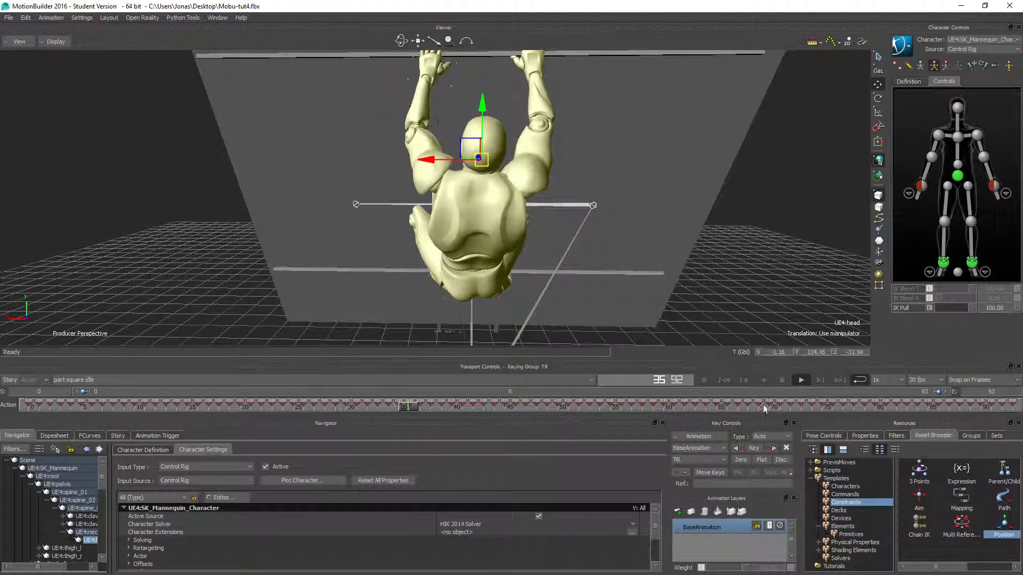
{"action": "left_click", "coordinate": [782, 380]}
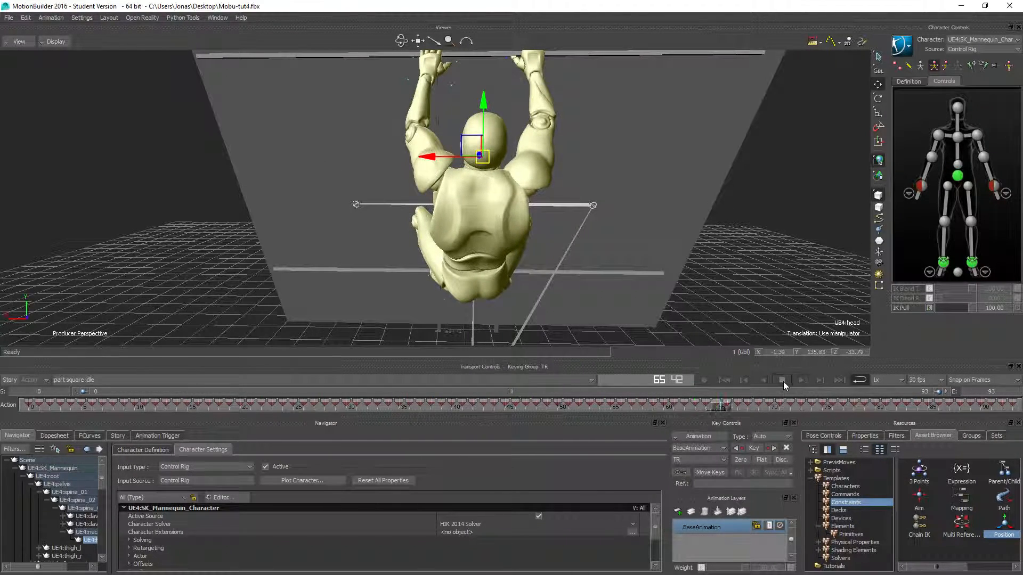
- Add a new animation layer above BaseAnimation and select the right shoulder effector, with the take set to frame 0
{"action": "left_click", "coordinate": [679, 513]}
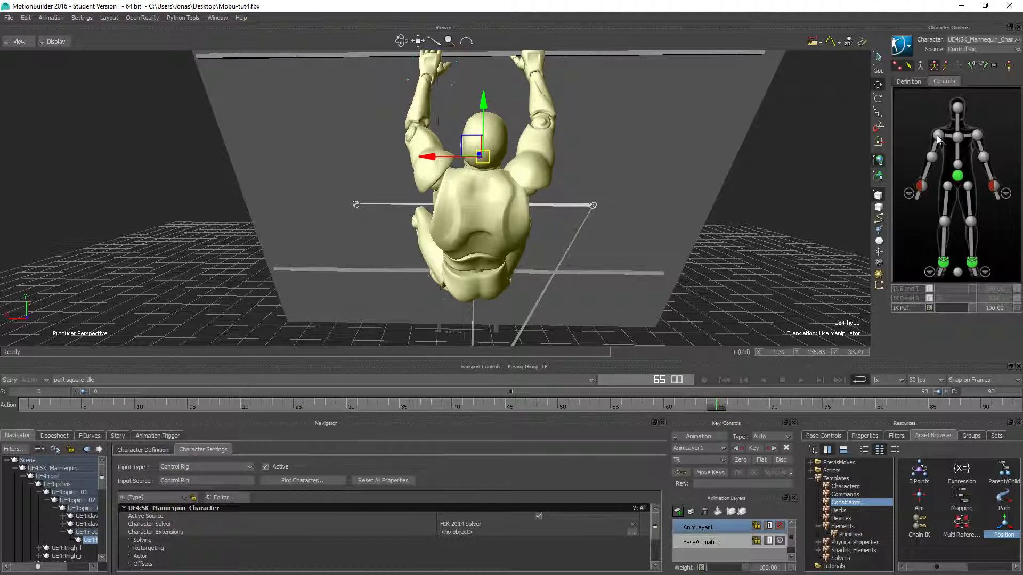
{"action": "left_click", "coordinate": [938, 136]}
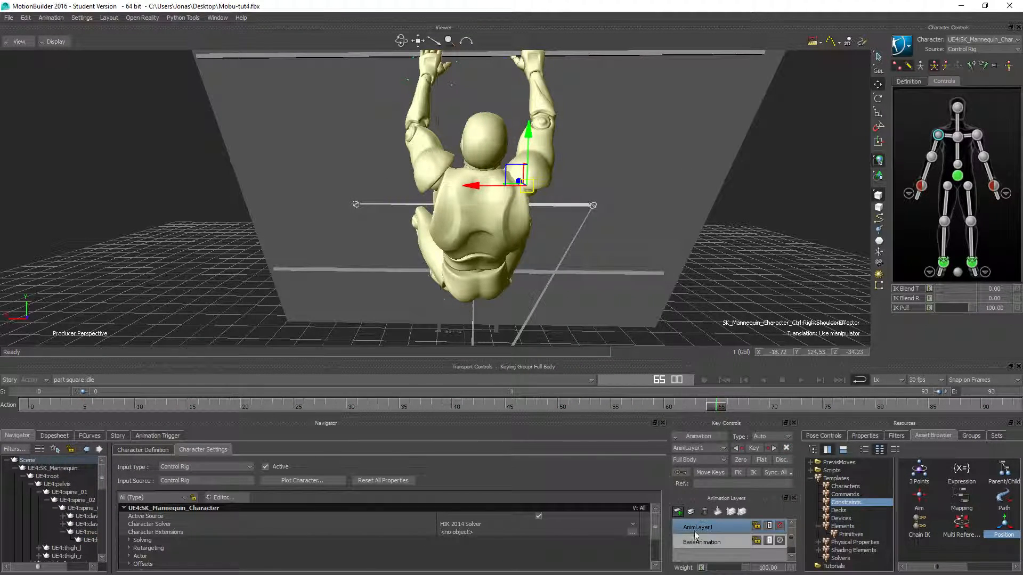
{"action": "left_click_drag", "start_coordinate": [687, 409], "coordinate": [24, 404]}
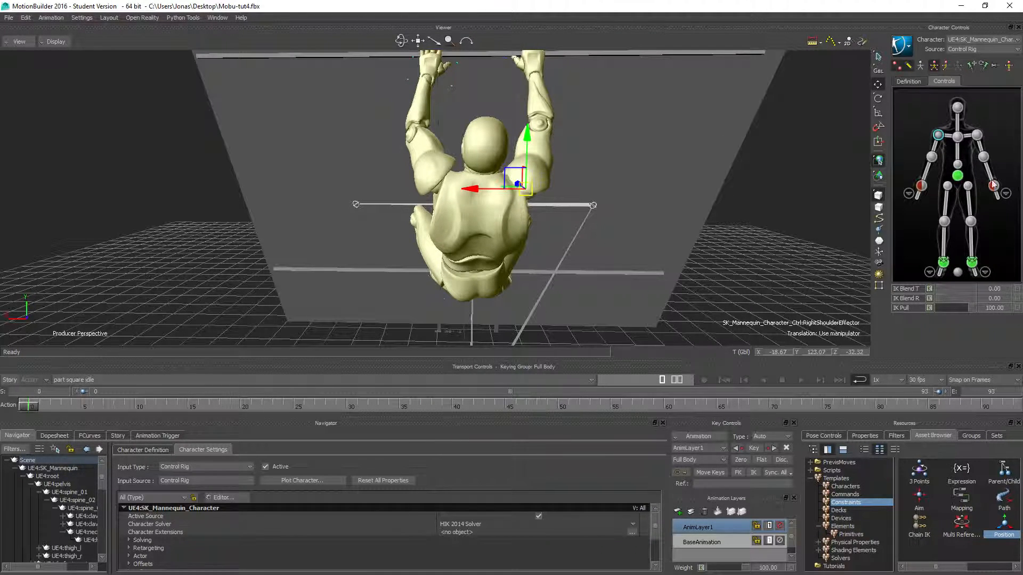
- Try to lower the left shoulder effector slightly at frame 0
{"action": "left_click", "coordinate": [977, 135]}
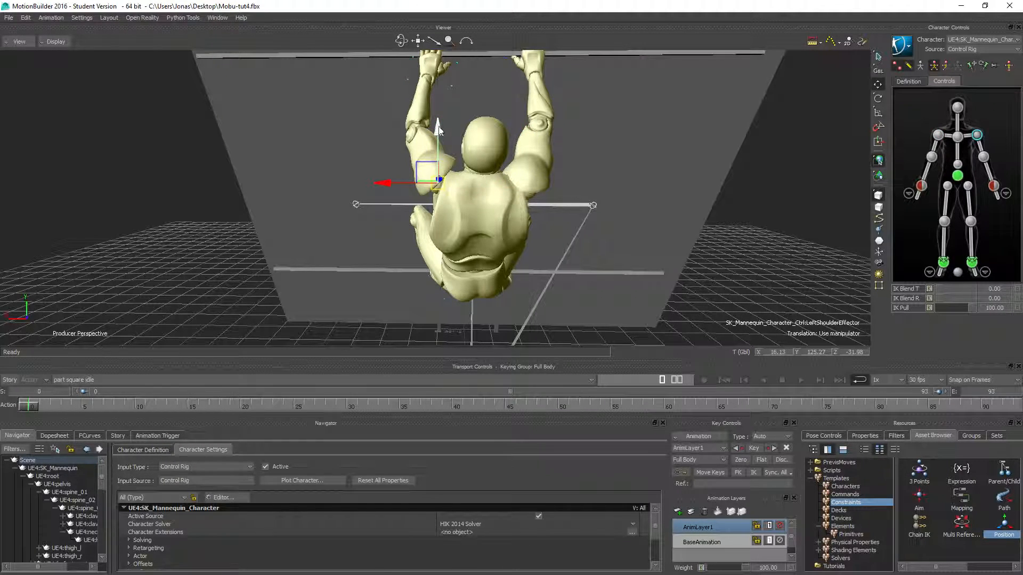
{"action": "left_click_drag", "start_coordinate": [438, 128], "coordinate": [437, 132]}
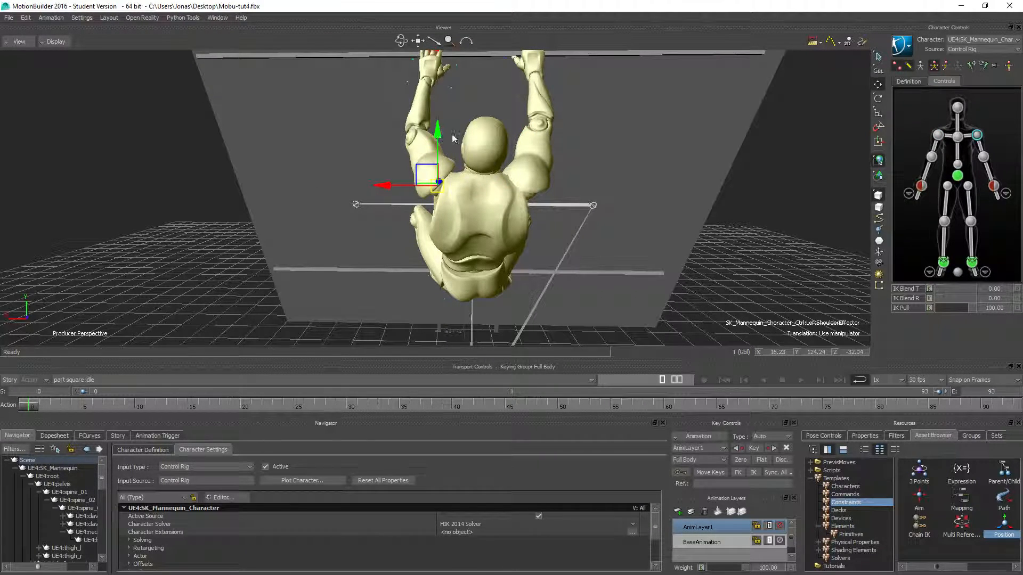
{"action": "key", "text": "ctrl+z"}
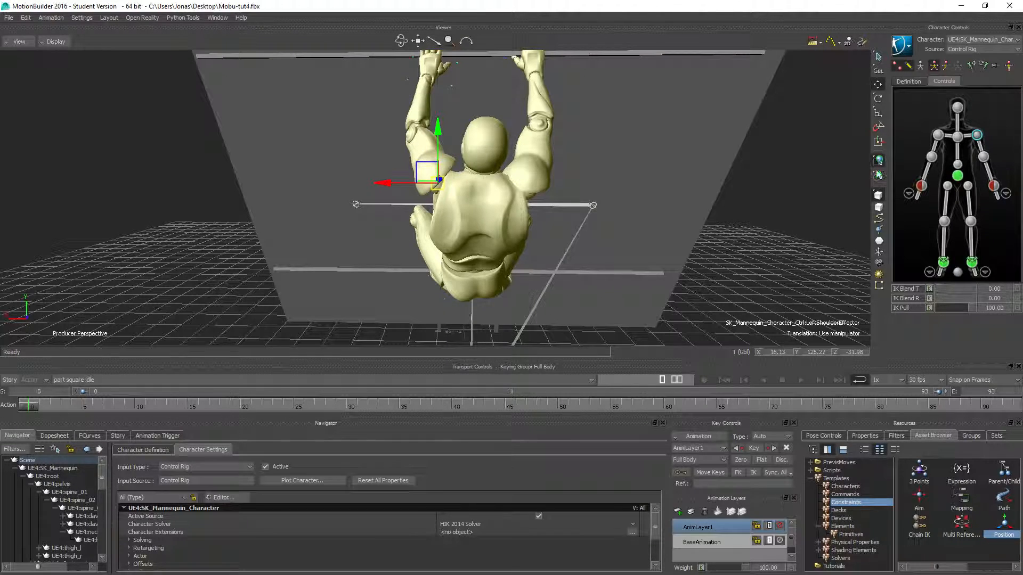
- Pin both wrist effectors and lower the left shoulder effector to about Y 123.2 at frame 0
{"action": "left_click", "coordinate": [920, 186]}
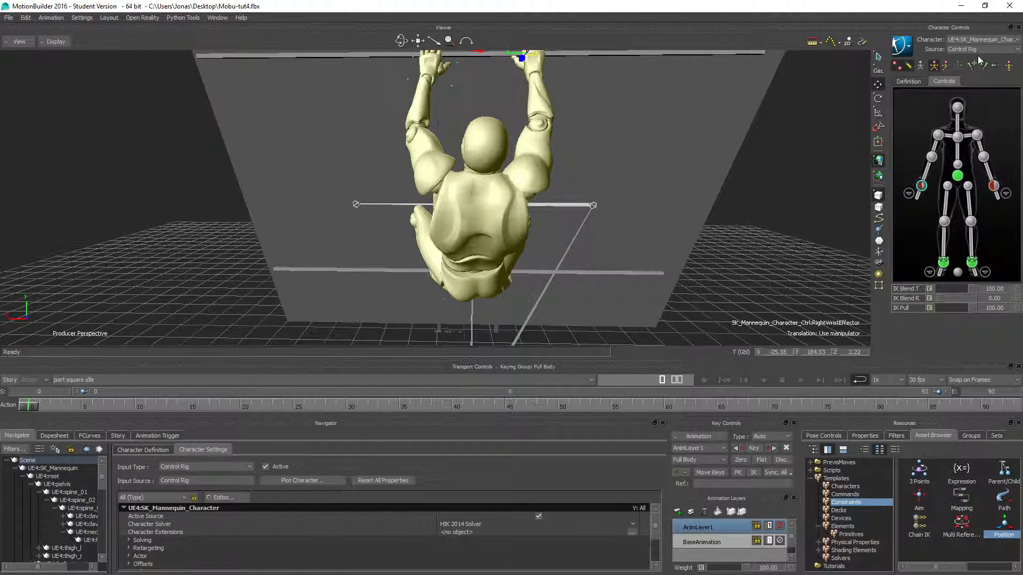
{"action": "left_click", "coordinate": [993, 186]}
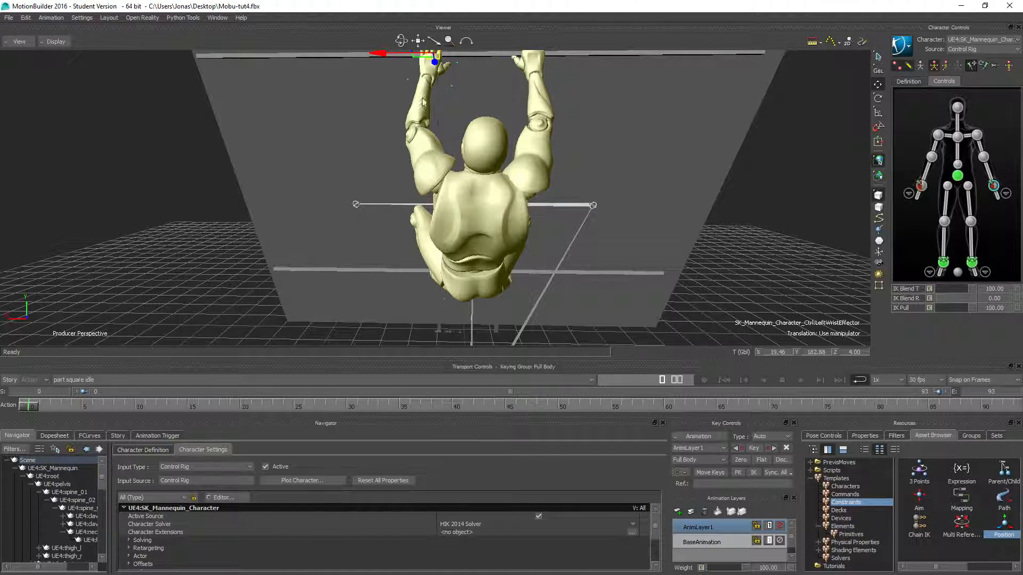
{"action": "left_click", "coordinate": [938, 136]}
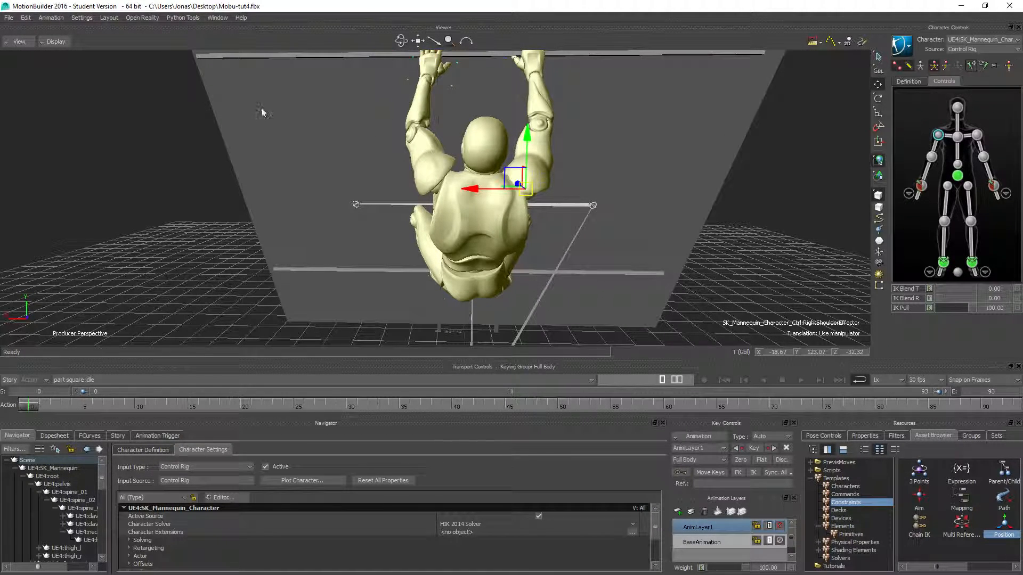
{"action": "left_click", "coordinate": [977, 135]}
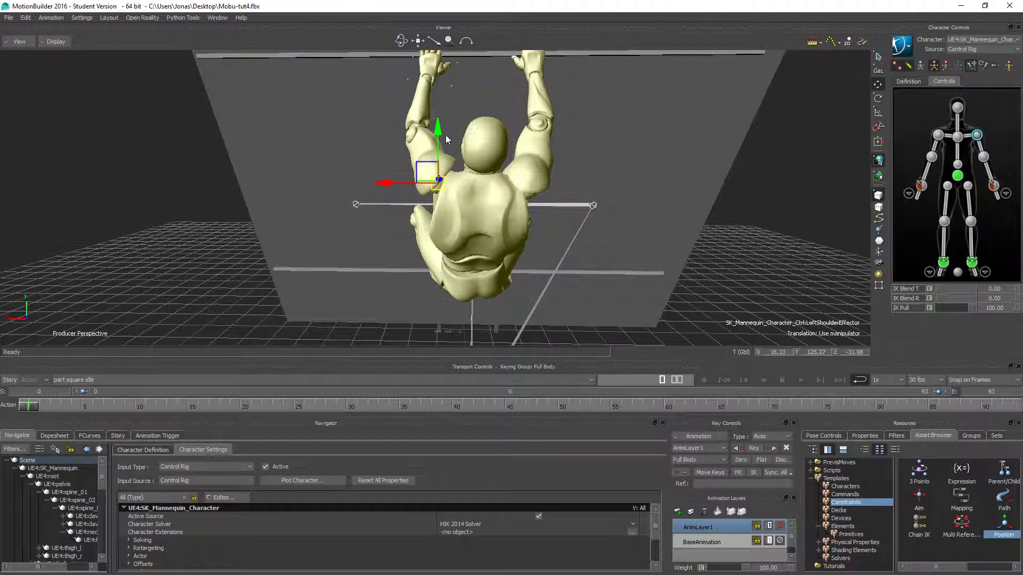
{"action": "left_click_drag", "start_coordinate": [438, 136], "coordinate": [432, 133]}
{"action": "left_click_drag", "start_coordinate": [479, 175], "coordinate": [410, 196], "text": "shift"}
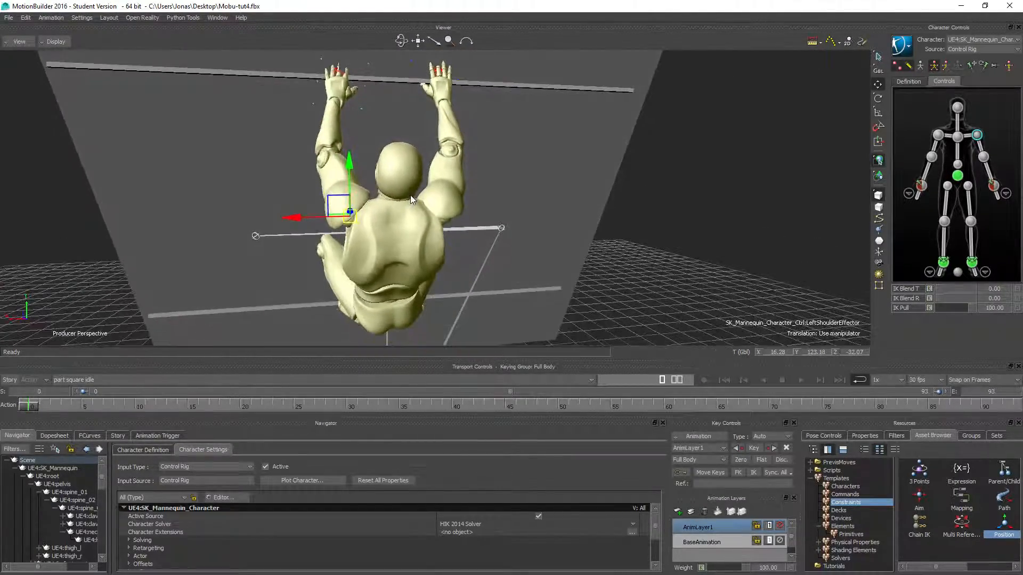
- Try to rotate the right shoulder effector at frame 0
{"action": "left_click", "coordinate": [937, 135]}
{"action": "left_click", "coordinate": [878, 98]}
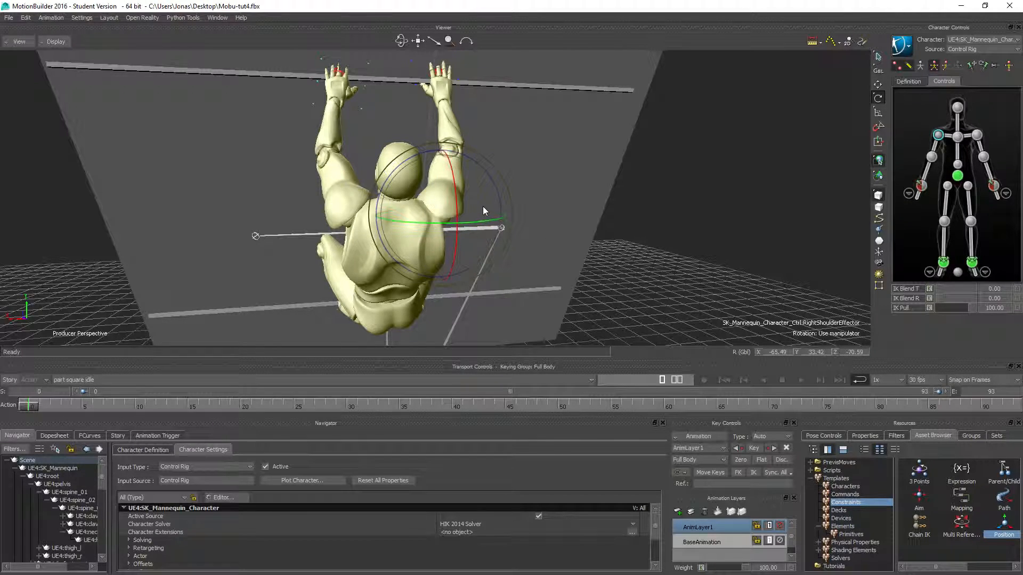
{"action": "left_click_drag", "start_coordinate": [484, 206], "coordinate": [487, 215]}
{"action": "key", "text": "ctrl+z"}
- Check the pinning of the right wrist and right elbow effectors
{"action": "left_click", "coordinate": [921, 187]}
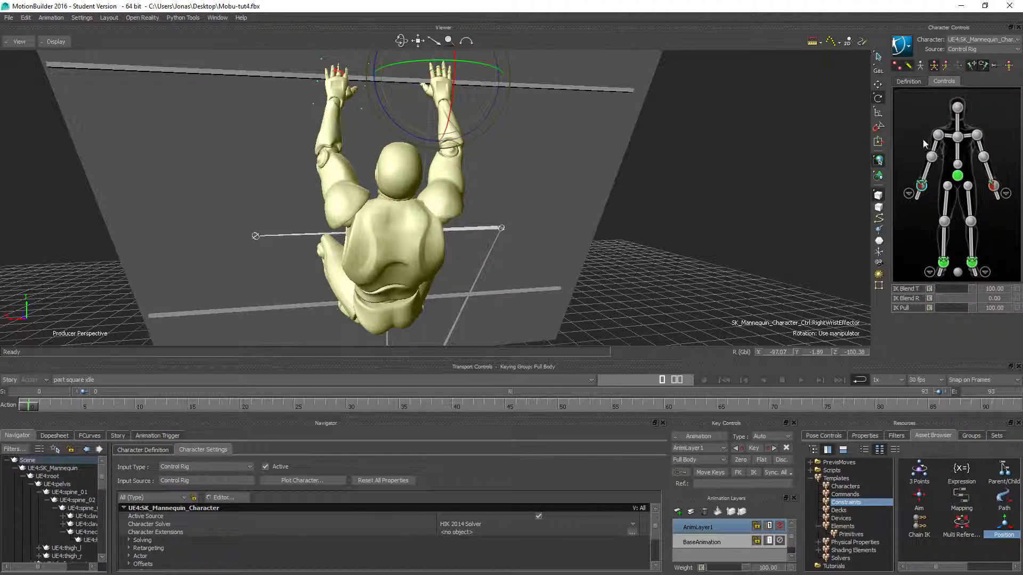
{"action": "left_click", "coordinate": [933, 157]}
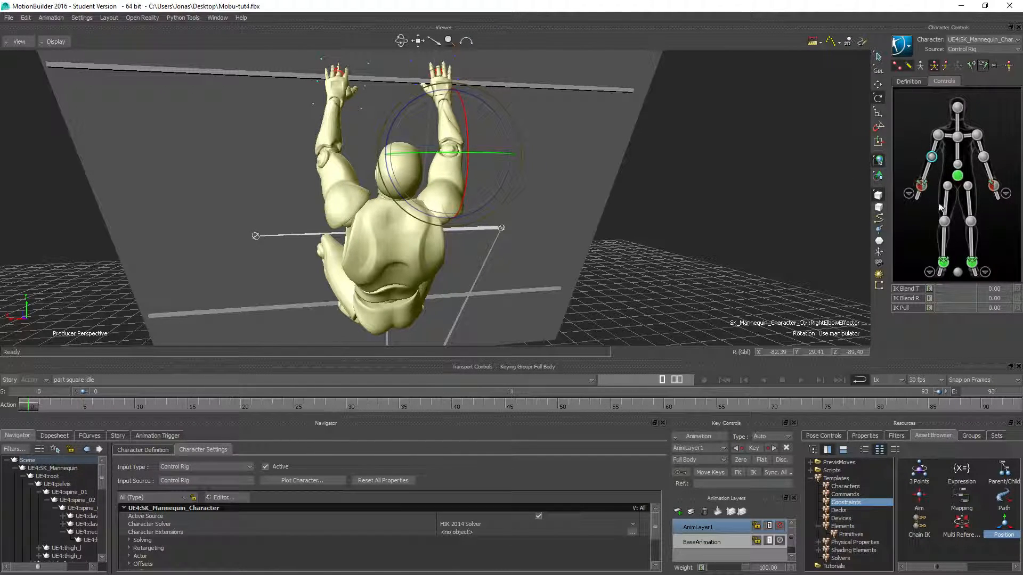
{"action": "left_click", "coordinate": [923, 189]}
- Rotate the right shoulder effector to about X -116.4, Y 39.1, Z -75.1, key it at frame 0, and review it in playback
{"action": "left_click", "coordinate": [938, 134]}
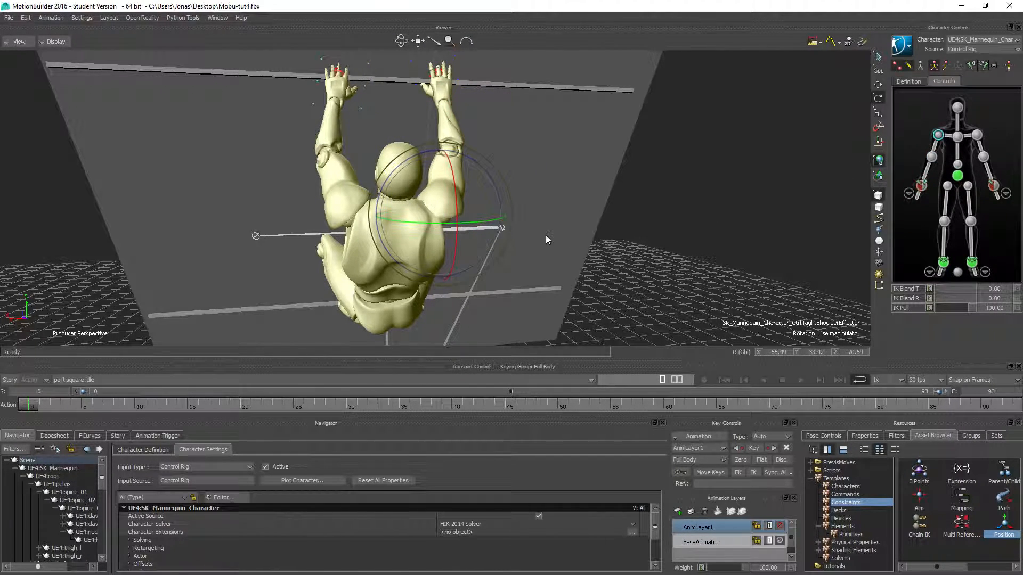
{"action": "left_click_drag", "start_coordinate": [471, 237], "coordinate": [389, 235]}
{"action": "key", "text": "ctrl+z"}
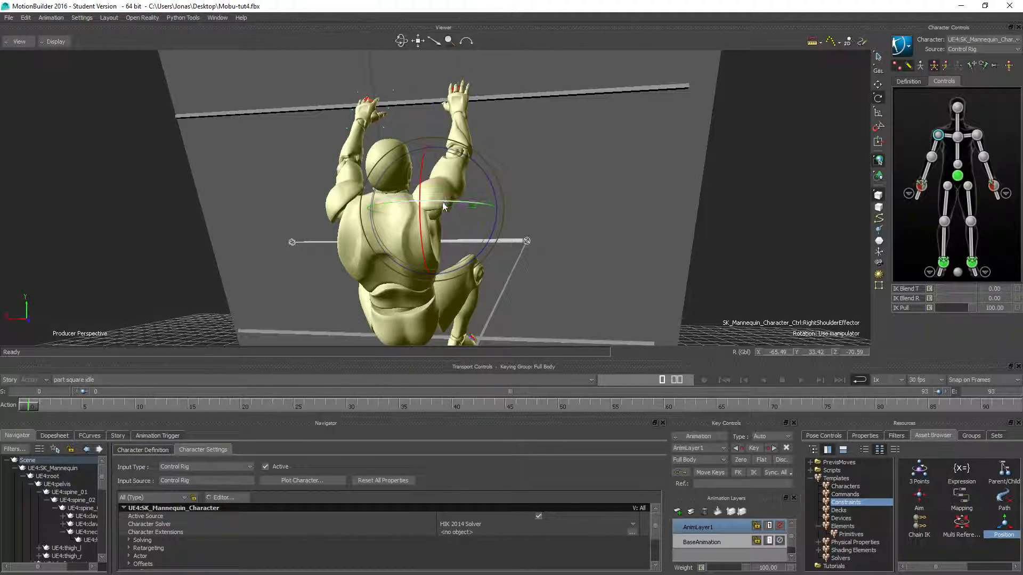
{"action": "mouse_move", "coordinate": [453, 222]}
{"action": "left_mouse_down"}
{"action": "mouse_move", "coordinate": [459, 252]}
{"action": "mouse_move", "coordinate": [446, 265]}
{"action": "mouse_move", "coordinate": [462, 171]}
{"action": "mouse_move", "coordinate": [458, 234]}
{"action": "left_mouse_up"}
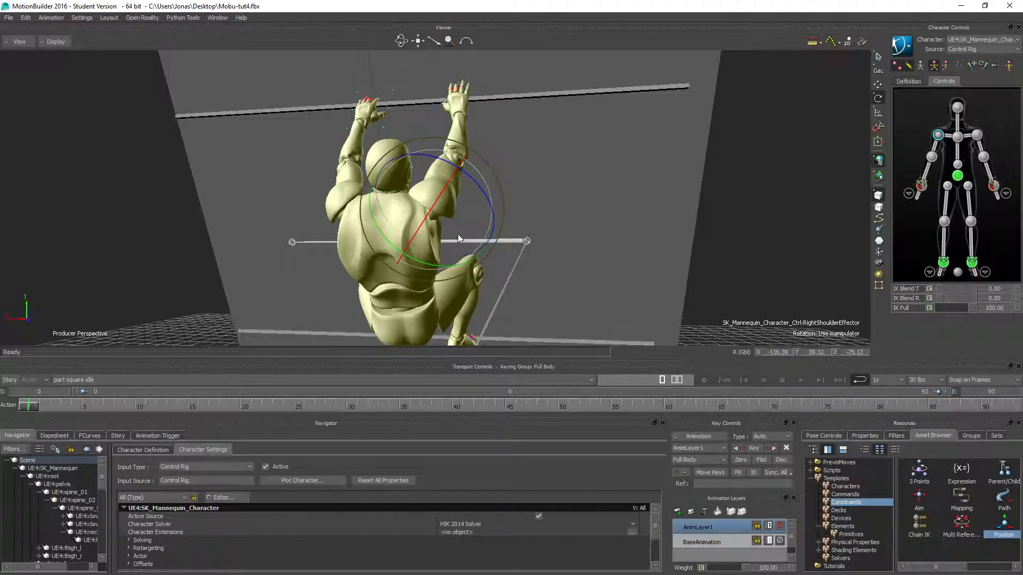
{"action": "left_click_drag", "start_coordinate": [297, 279], "coordinate": [315, 305], "text": "ctrl+shift"}
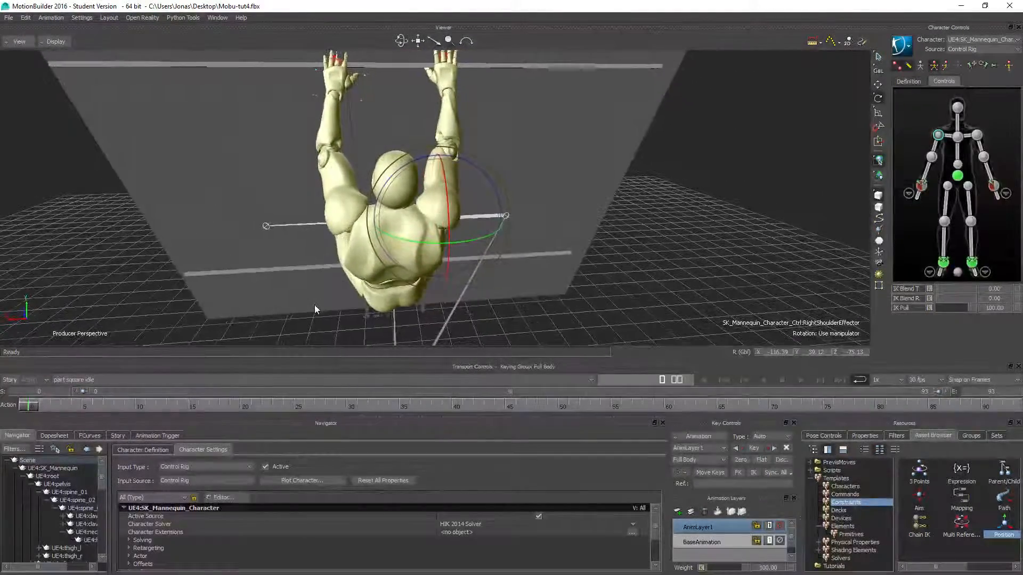
{"action": "scroll", "coordinate": [430, 237], "scroll_direction": "up", "scroll_amount": 3}
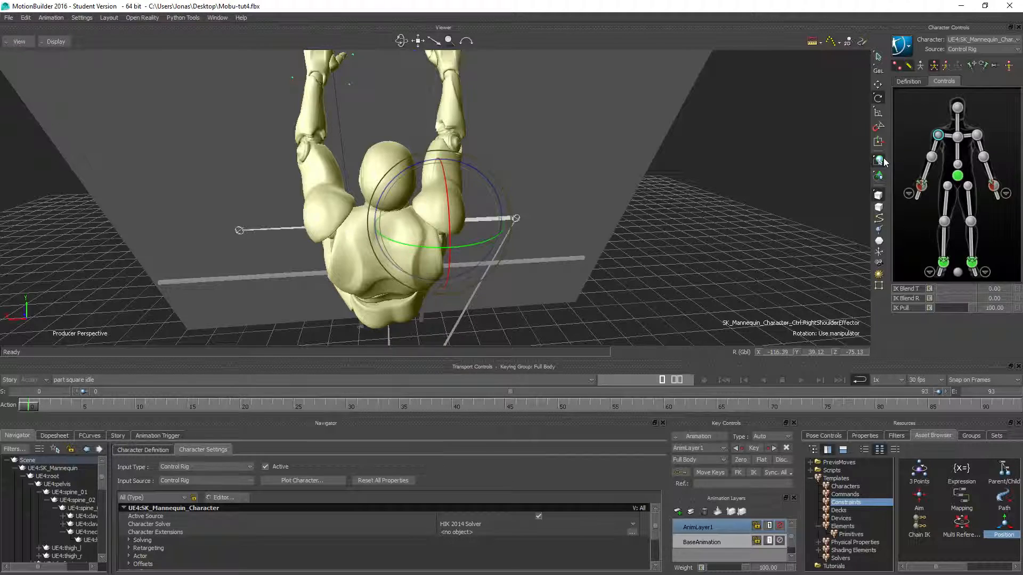
{"action": "left_click", "coordinate": [880, 160]}
{"action": "left_click", "coordinate": [800, 382]}
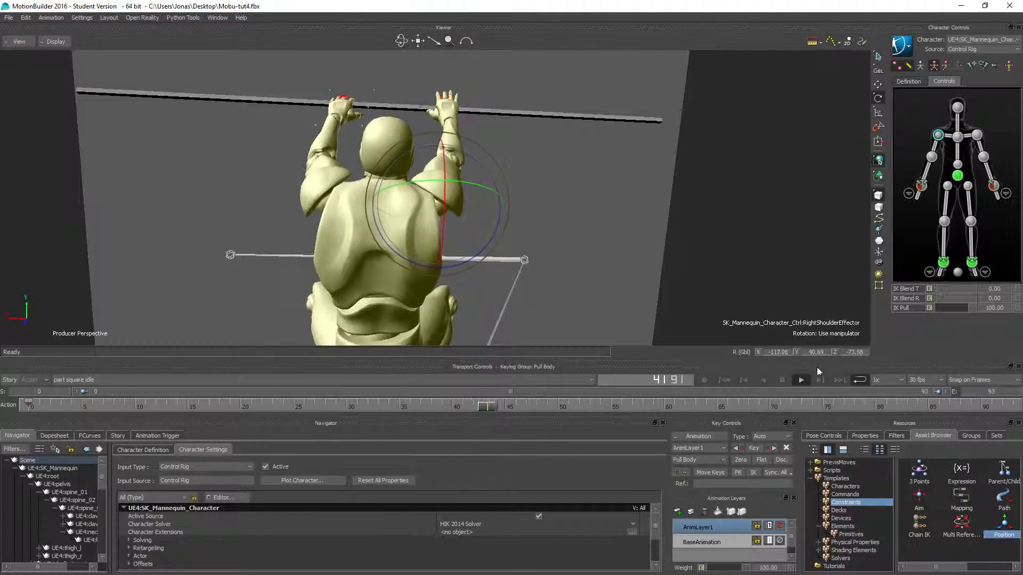
{"action": "left_click", "coordinate": [782, 380]}
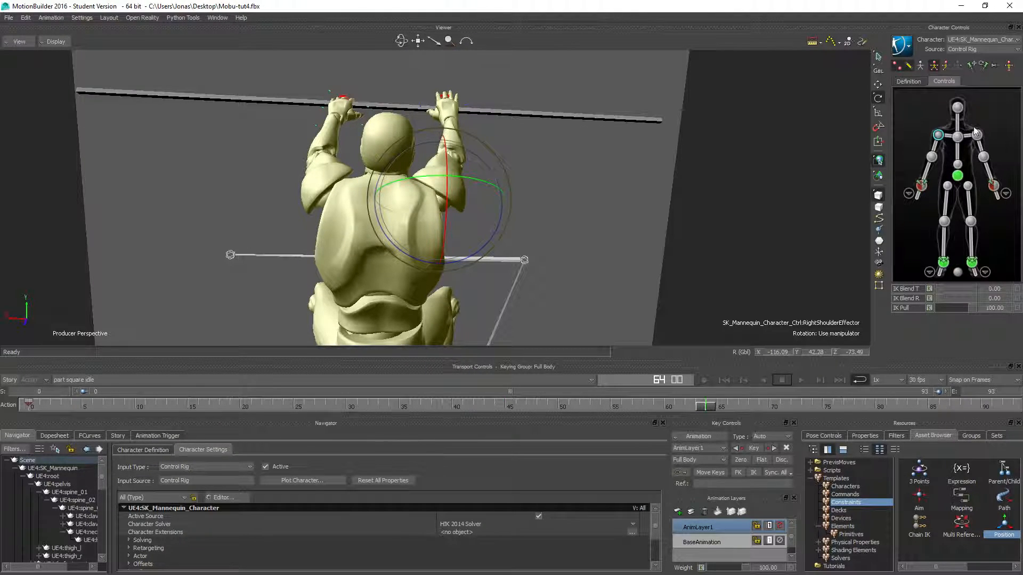
- Lower the right shoulder effector to about Y 121.45 at frame 0 on the new animation layer
{"action": "left_click", "coordinate": [878, 85]}
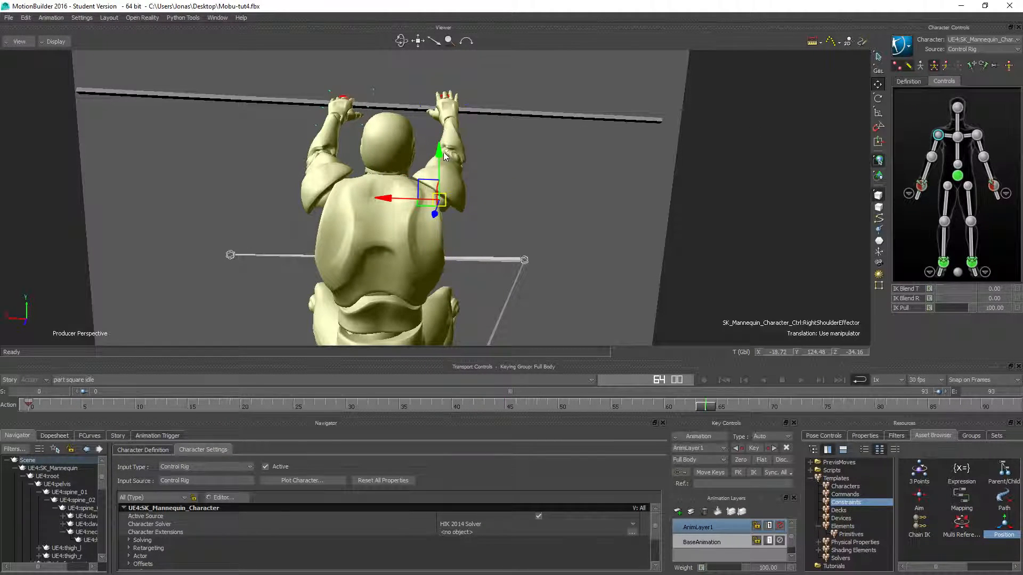
{"action": "left_click_drag", "start_coordinate": [437, 150], "coordinate": [439, 149]}
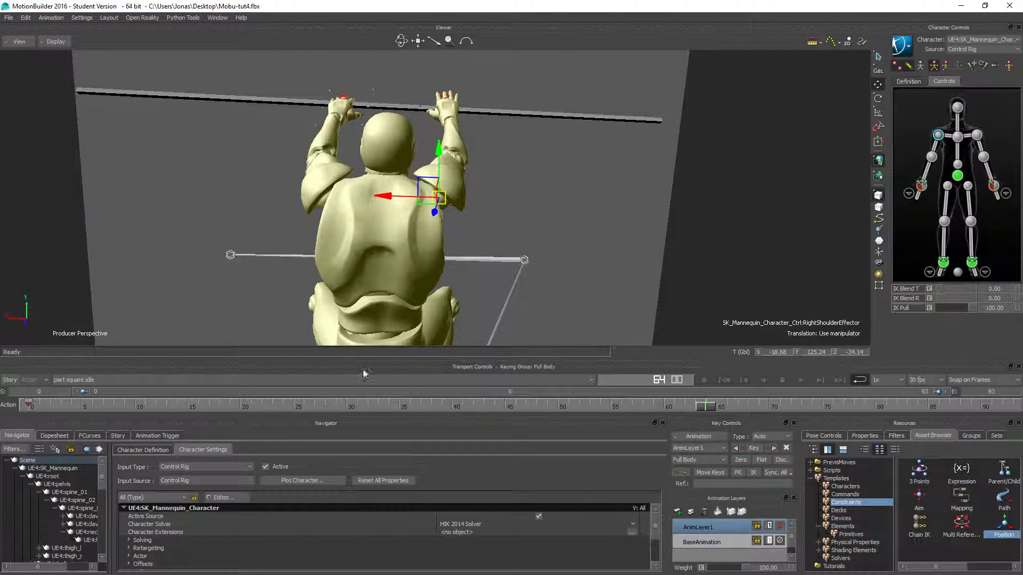
{"action": "left_click_drag", "start_coordinate": [705, 406], "coordinate": [26, 407]}
{"action": "left_click_drag", "start_coordinate": [436, 155], "coordinate": [444, 202]}
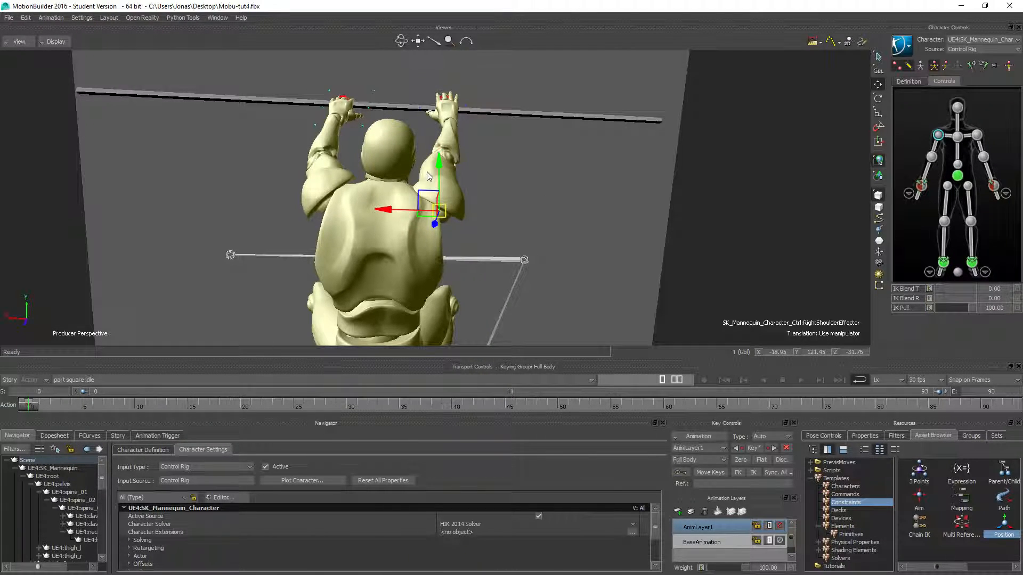
- Play the take and review the adjusted right shoulder from the side and from behind
{"action": "left_click_drag", "start_coordinate": [427, 239], "coordinate": [346, 251], "text": "ctrl+shift"}
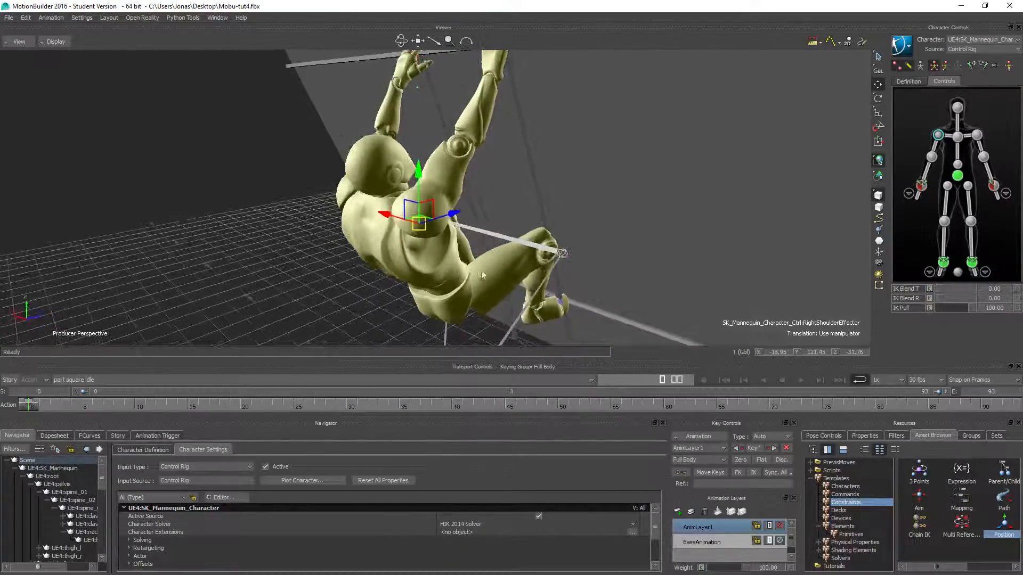
{"action": "left_click", "coordinate": [800, 381]}
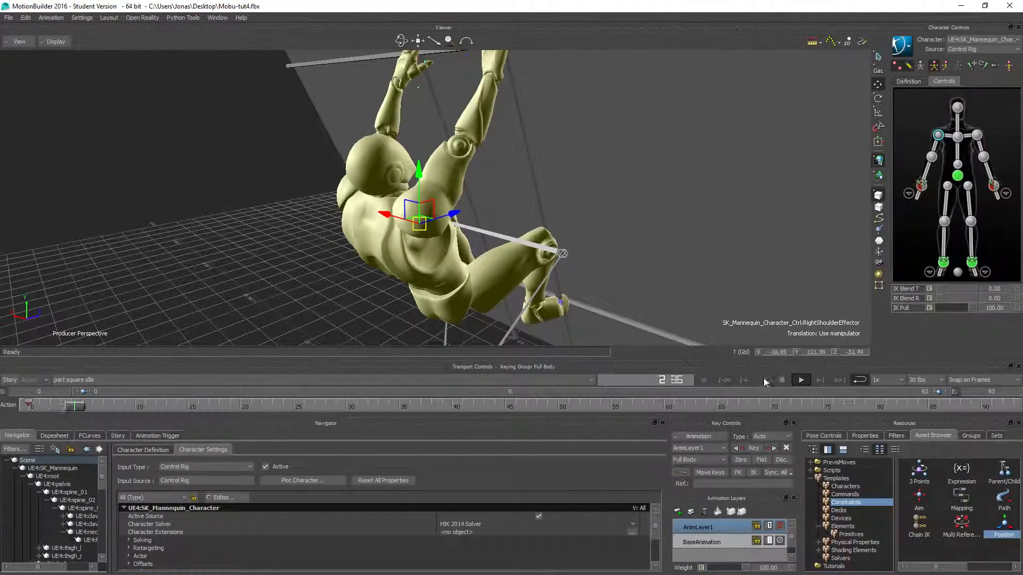
{"action": "left_click_drag", "start_coordinate": [290, 256], "coordinate": [315, 258], "text": "ctrl+shift"}
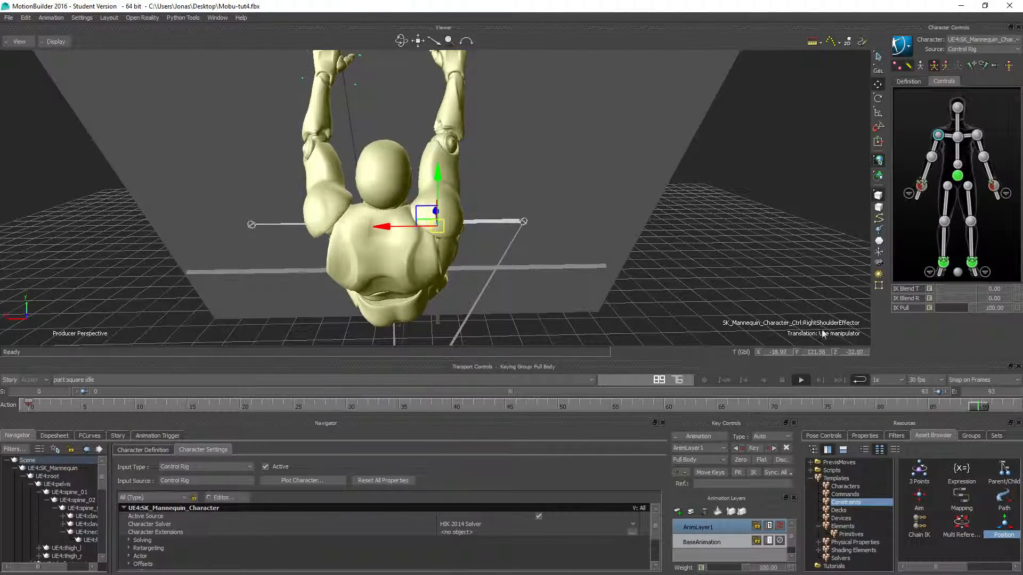
{"action": "left_click", "coordinate": [781, 381]}
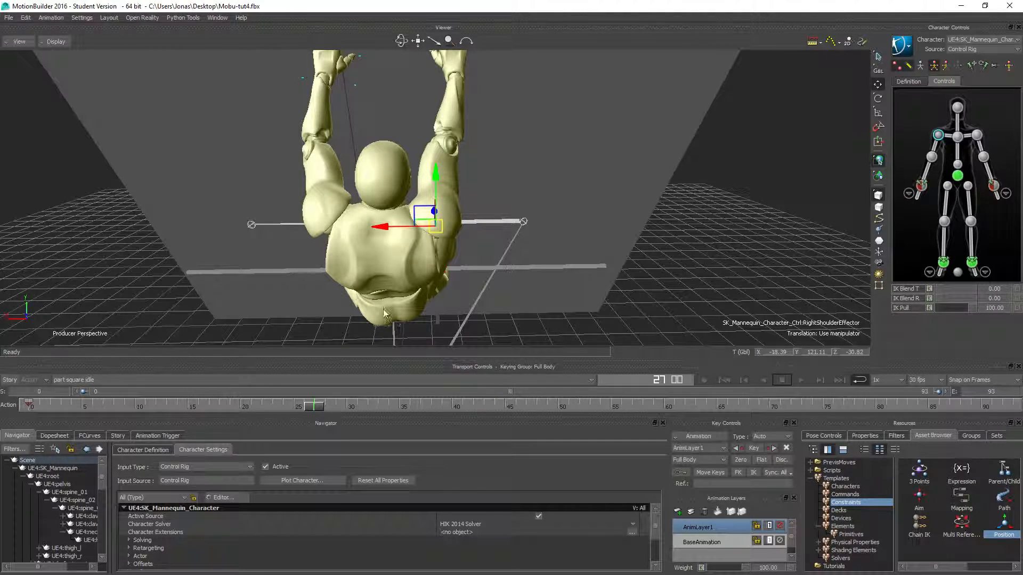
- Try moving the hips effector slightly at frame 1
{"action": "left_click_drag", "start_coordinate": [323, 408], "coordinate": [33, 406]}
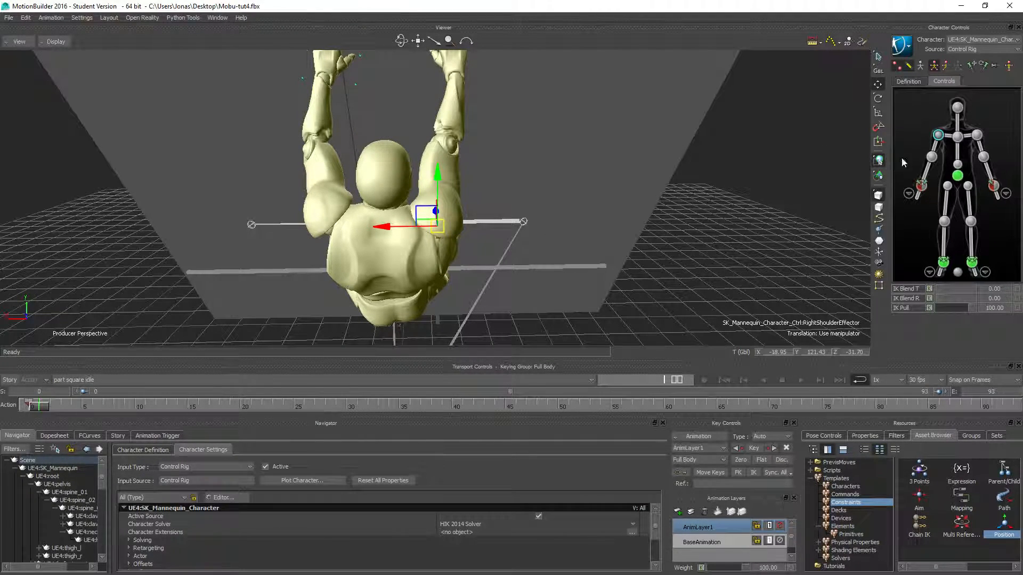
{"action": "left_click", "coordinate": [931, 157]}
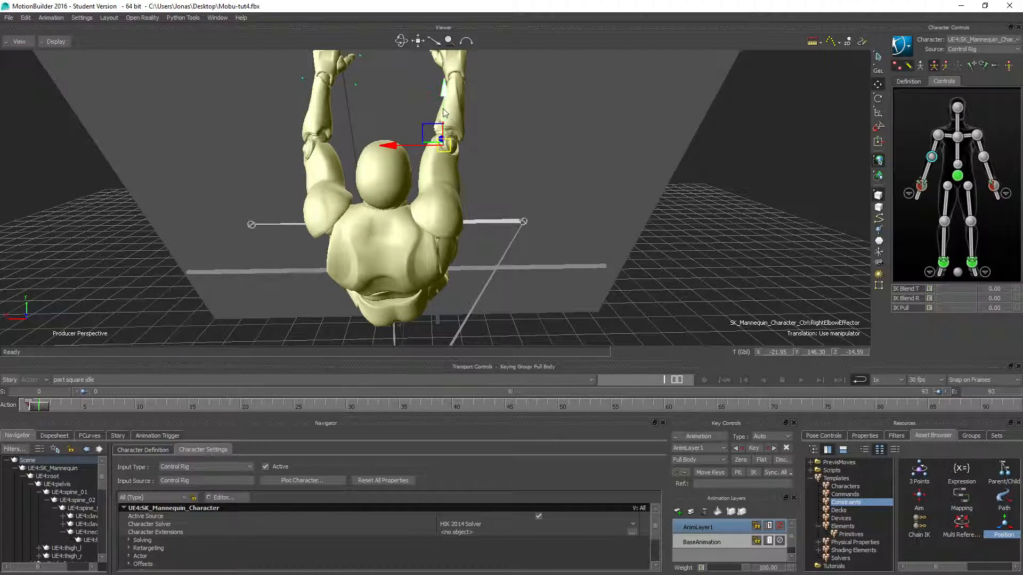
{"action": "left_click", "coordinate": [958, 178]}
{"action": "left_click_drag", "start_coordinate": [628, 205], "coordinate": [379, 219], "text": "ctrl+shift"}
{"action": "left_click_drag", "start_coordinate": [503, 265], "coordinate": [502, 262]}
{"action": "left_click_drag", "start_coordinate": [310, 226], "coordinate": [494, 274], "text": "ctrl+shift"}
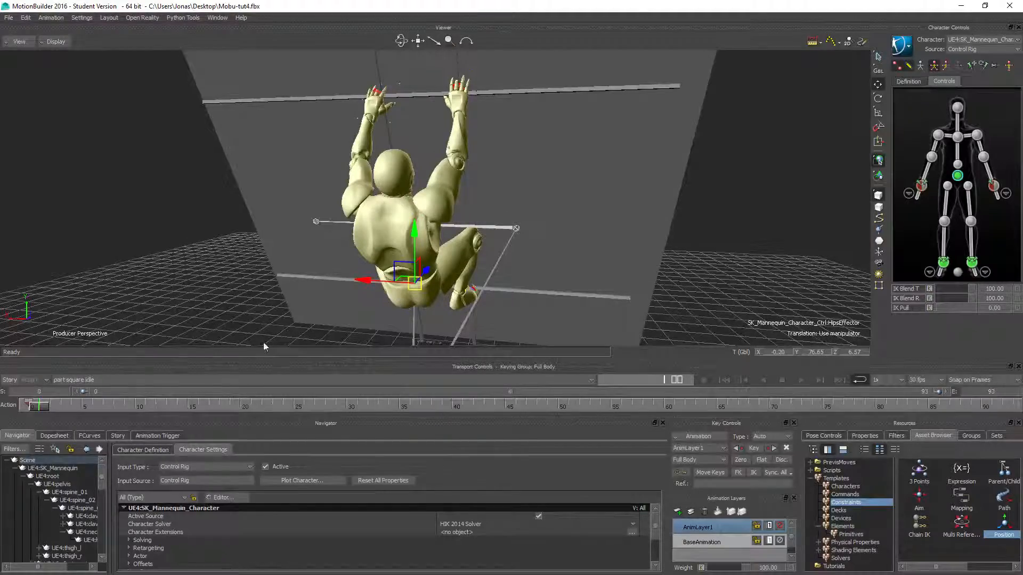
- Play the take from frame 0 and review the hips motion from the side and from behind
{"action": "left_click_drag", "start_coordinate": [41, 405], "coordinate": [28, 406]}
{"action": "left_click_drag", "start_coordinate": [431, 244], "coordinate": [375, 245], "text": "ctrl+shift"}
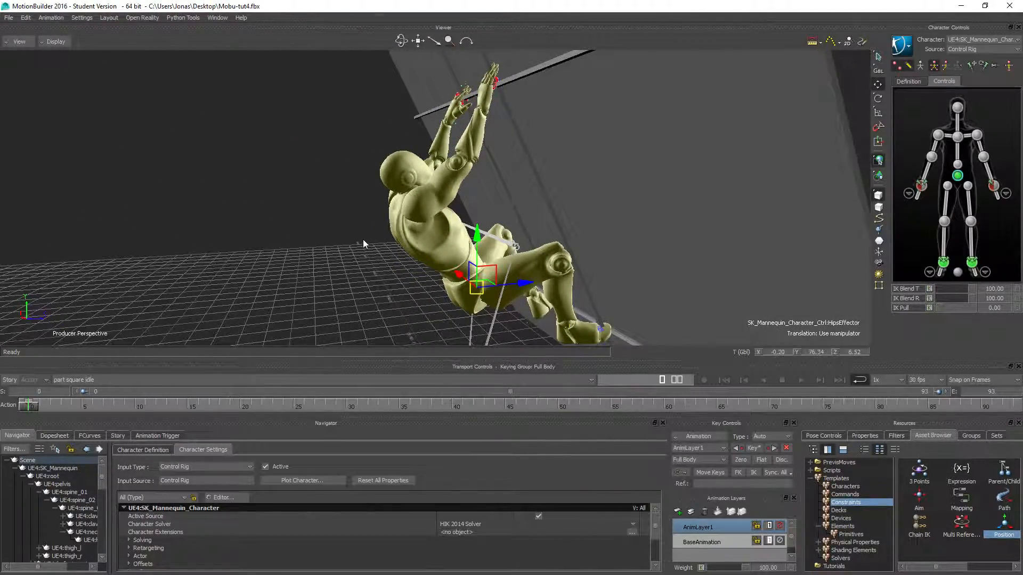
{"action": "left_click", "coordinate": [799, 380]}
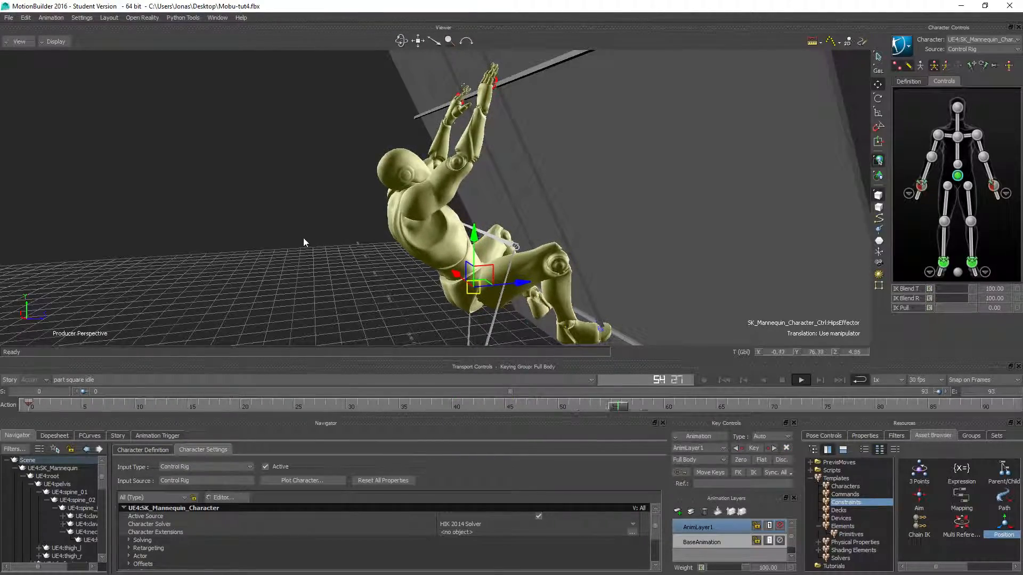
{"action": "left_click_drag", "start_coordinate": [261, 224], "coordinate": [328, 211], "text": "ctrl+shift"}
{"action": "left_click_drag", "start_coordinate": [413, 276], "coordinate": [362, 216], "text": "ctrl+shift"}
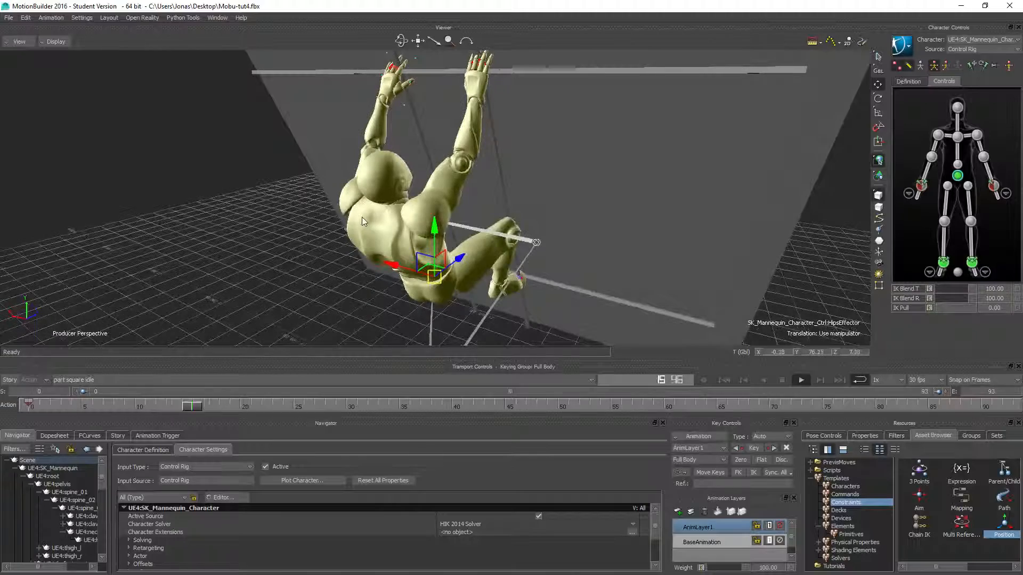
{"action": "left_click", "coordinate": [782, 379]}
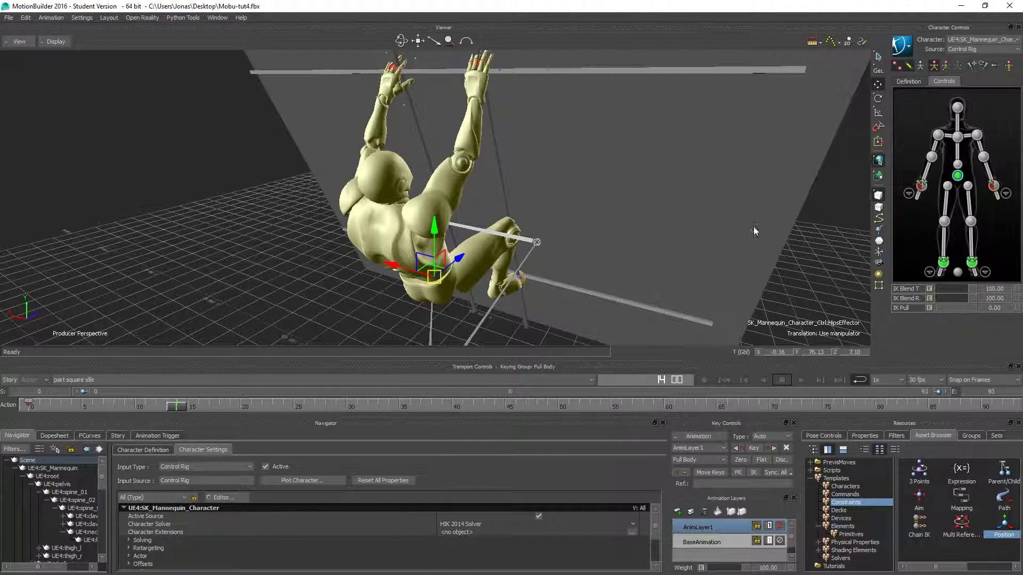
- Merge AnimLayer1 with BaseAnimation for all properties in the scene, deleting the merged layers
{"action": "left_click", "coordinate": [746, 543]}
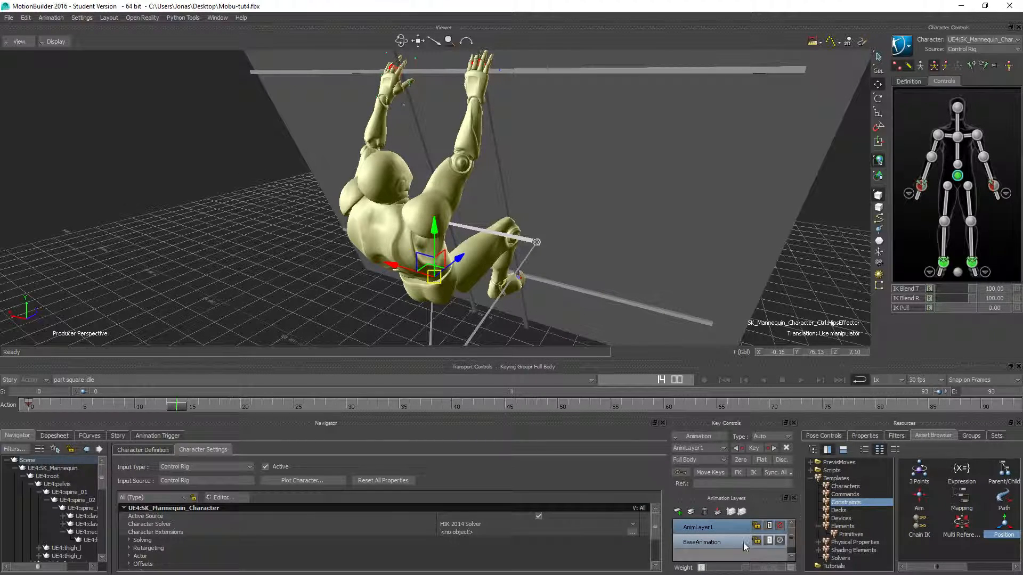
{"action": "left_click", "coordinate": [723, 512]}
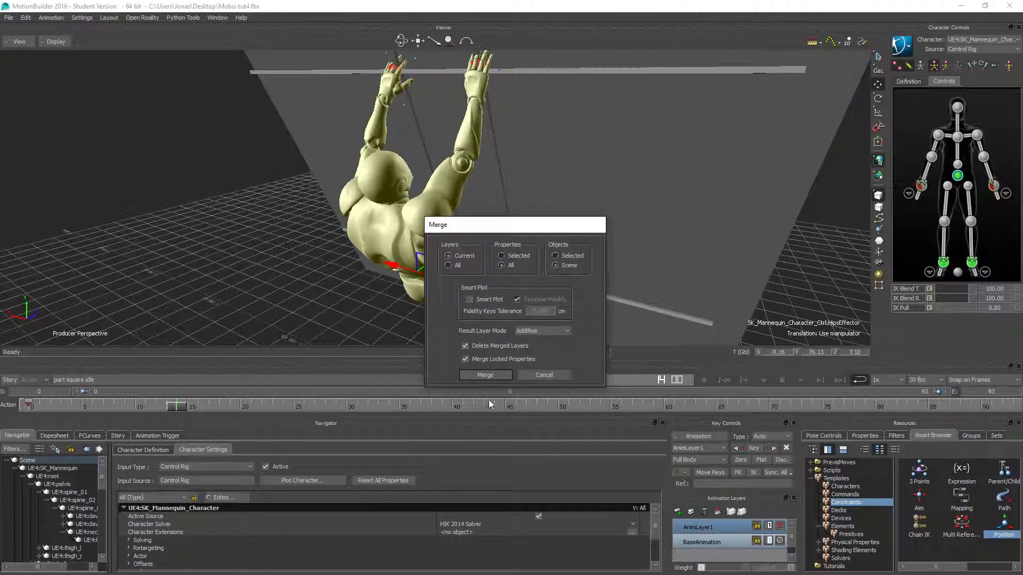
{"action": "left_click", "coordinate": [468, 378]}
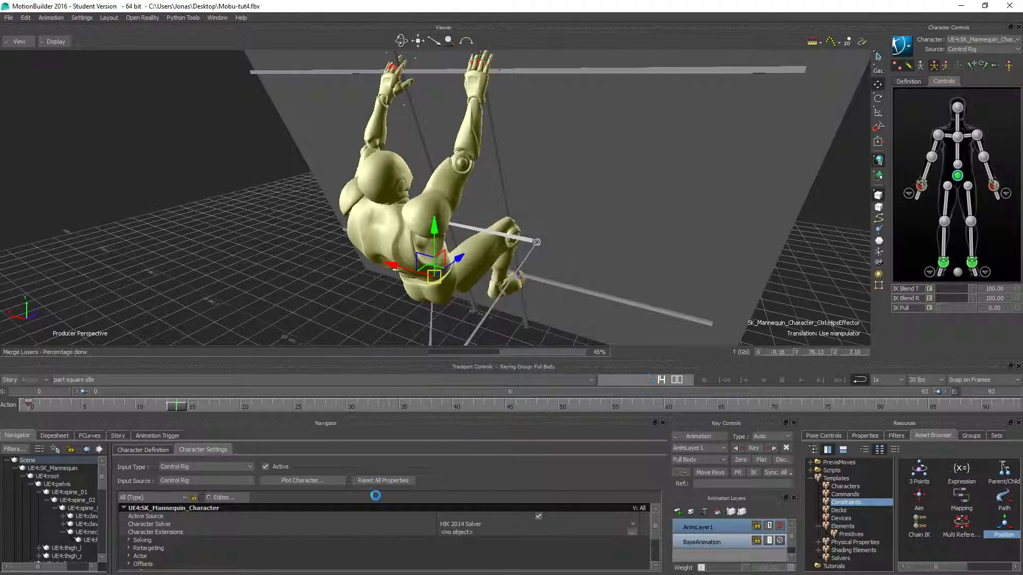
- Plot the character's animation onto its skeleton at 30 FPS with the Unroll rotation filter
{"action": "left_click", "coordinate": [301, 481]}
{"action": "left_click", "coordinate": [471, 328]}
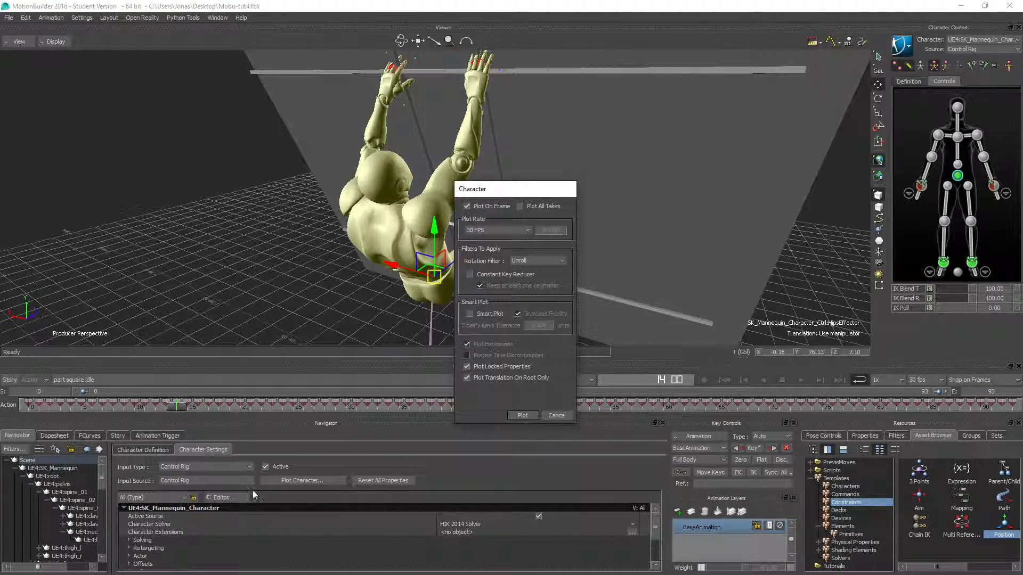
{"action": "left_click", "coordinate": [523, 415]}
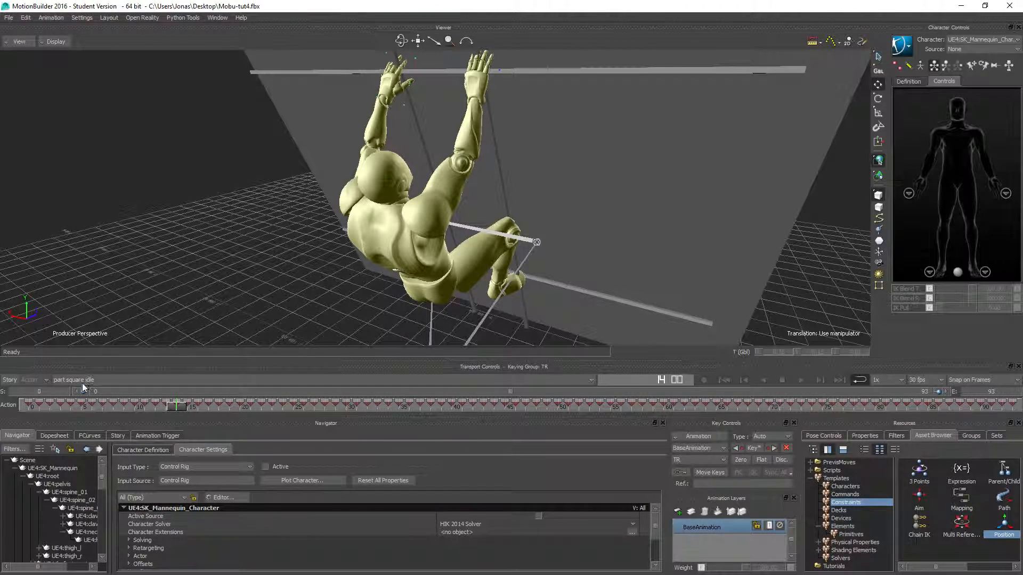
- Rename the part square idle take as "Final square idle"
{"action": "left_click", "coordinate": [6, 461]}
{"action": "scroll", "coordinate": [18, 511], "scroll_direction": "down", "scroll_amount": 5}
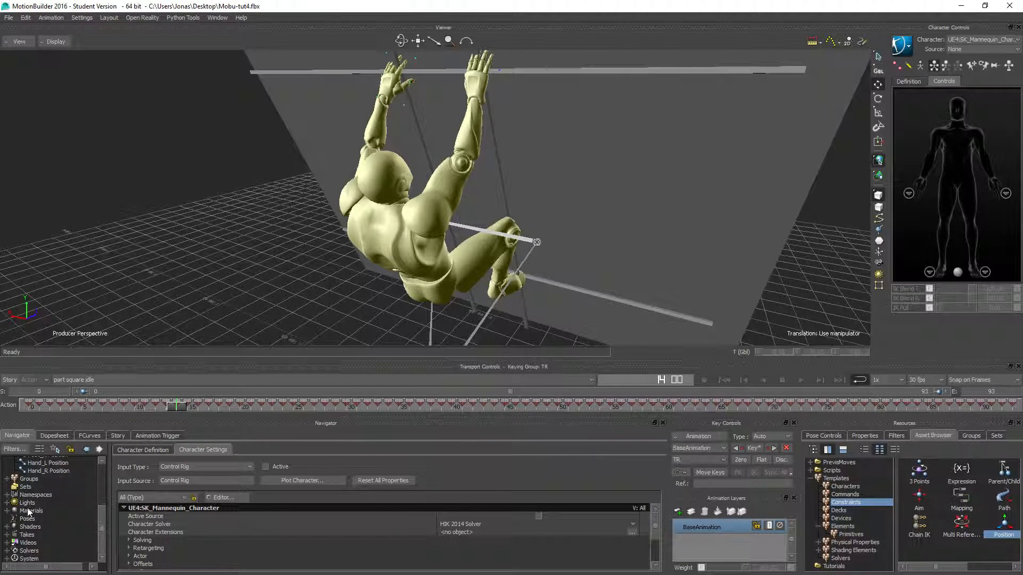
{"action": "scroll", "coordinate": [30, 507], "scroll_direction": "up", "scroll_amount": 2}
{"action": "scroll", "coordinate": [42, 511], "scroll_direction": "down", "scroll_amount": 3}
{"action": "left_click", "coordinate": [7, 535]}
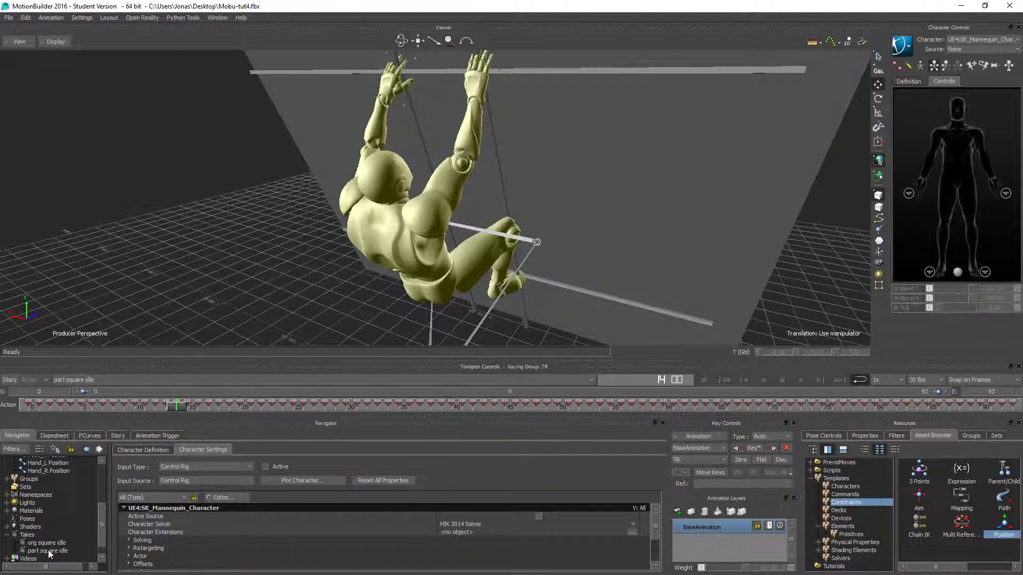
{"action": "right_click", "coordinate": [48, 552]}
{"action": "left_click", "coordinate": [75, 510]}
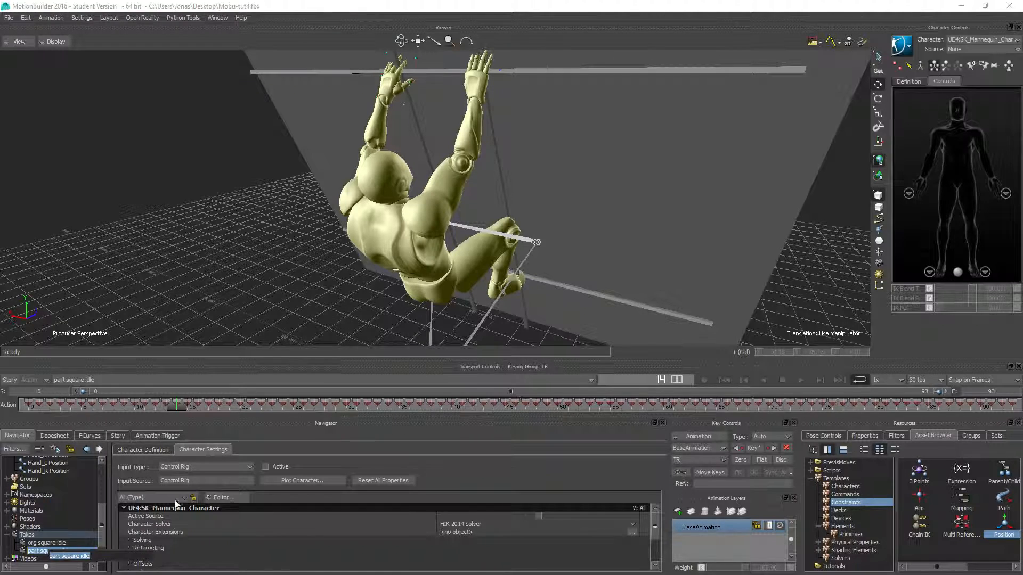
{"action": "key", "text": "Home"}
{"action": "key", "text": "Delete"}
{"action": "key", "text": "Delete"}
{"action": "key", "text": "Delete"}
{"action": "key", "text": "Delete"}
{"action": "key", "text": "Delete"}
{"action": "type", "text": "Final"}
{"action": "key", "text": "Return"}
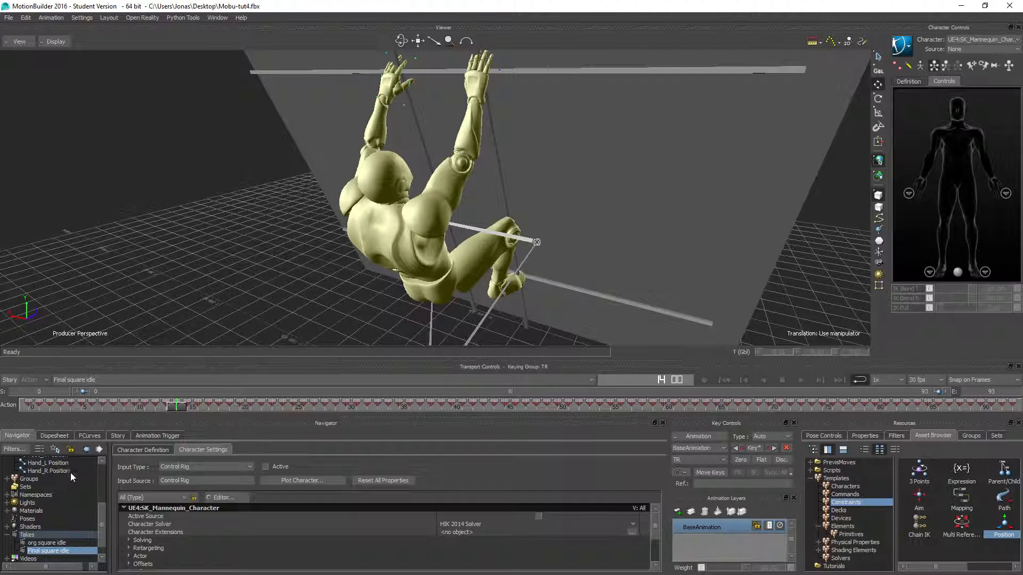
- Expand UE4:SK_Mannequin in the scene hierarchy and select all branches of UE4:root
{"action": "left_click_drag", "start_coordinate": [101, 535], "coordinate": [98, 482]}
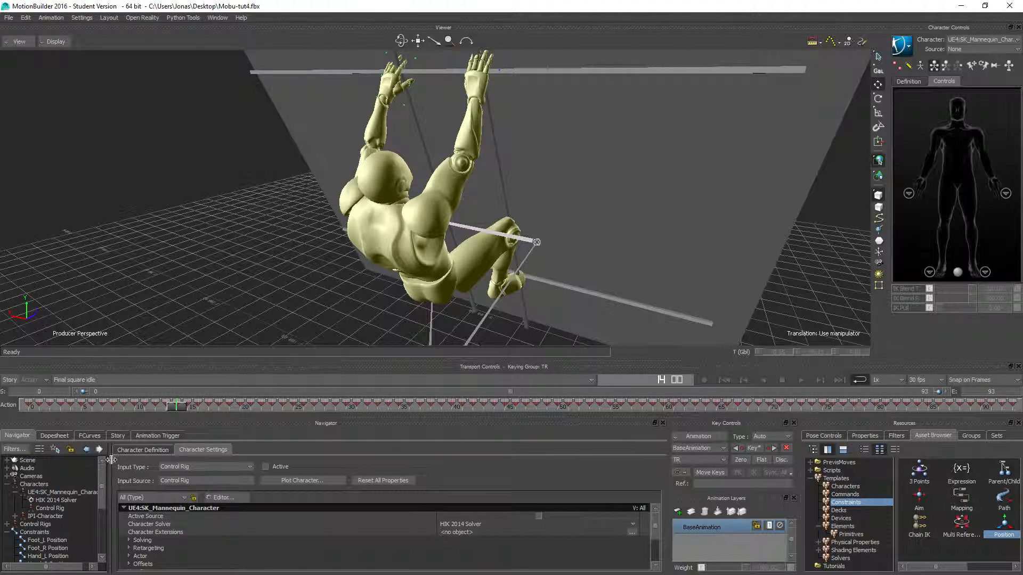
{"action": "left_click", "coordinate": [6, 460]}
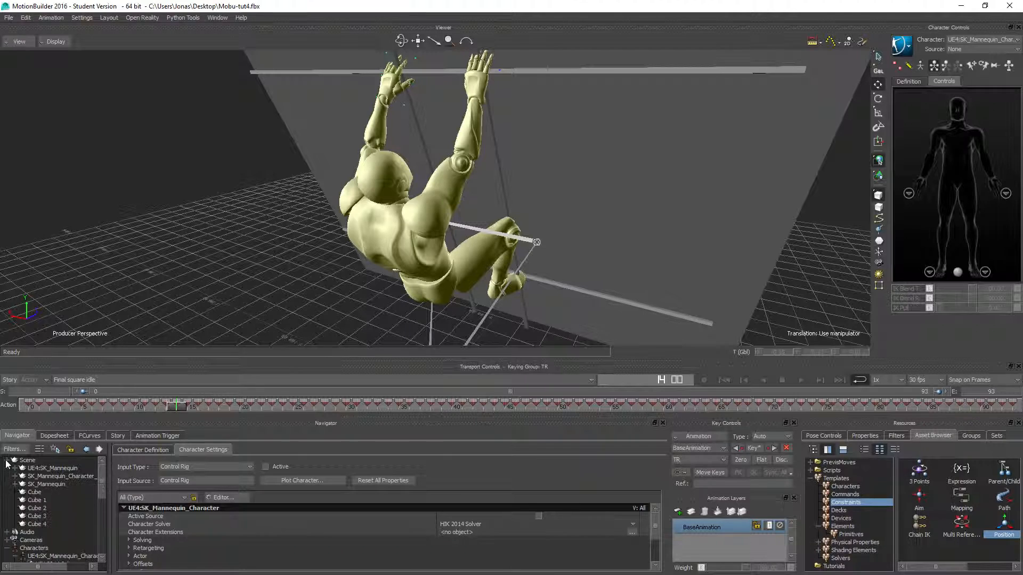
{"action": "left_click", "coordinate": [15, 468]}
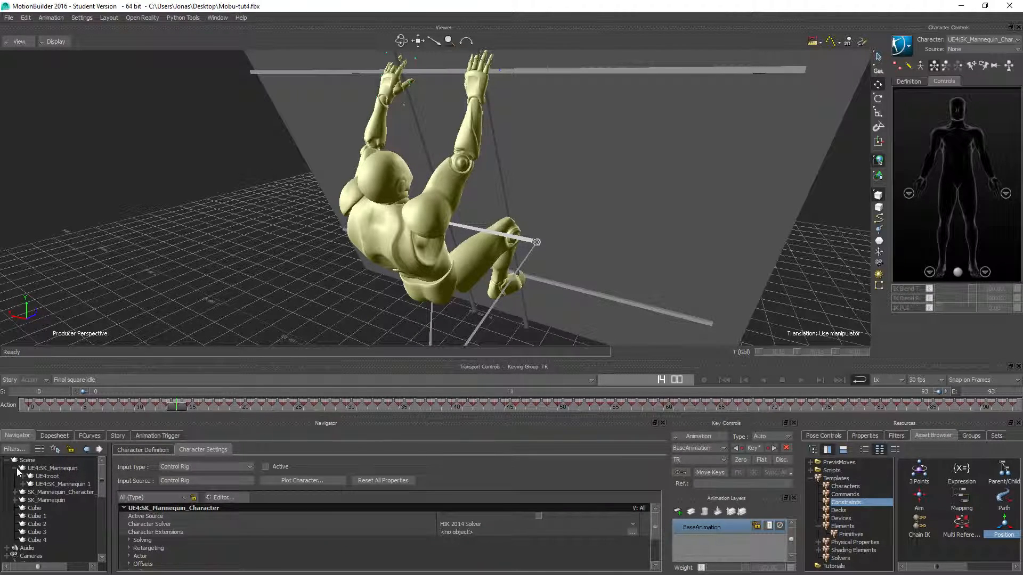
{"action": "left_click", "coordinate": [54, 476]}
{"action": "right_click", "coordinate": [53, 476]}
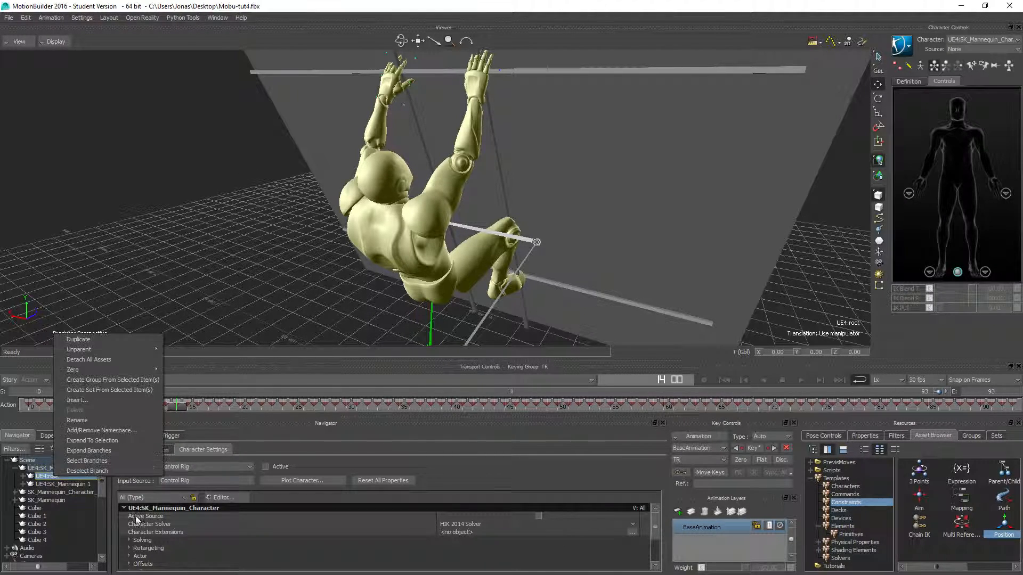
{"action": "left_click", "coordinate": [85, 472]}
{"action": "left_click", "coordinate": [9, 18]}
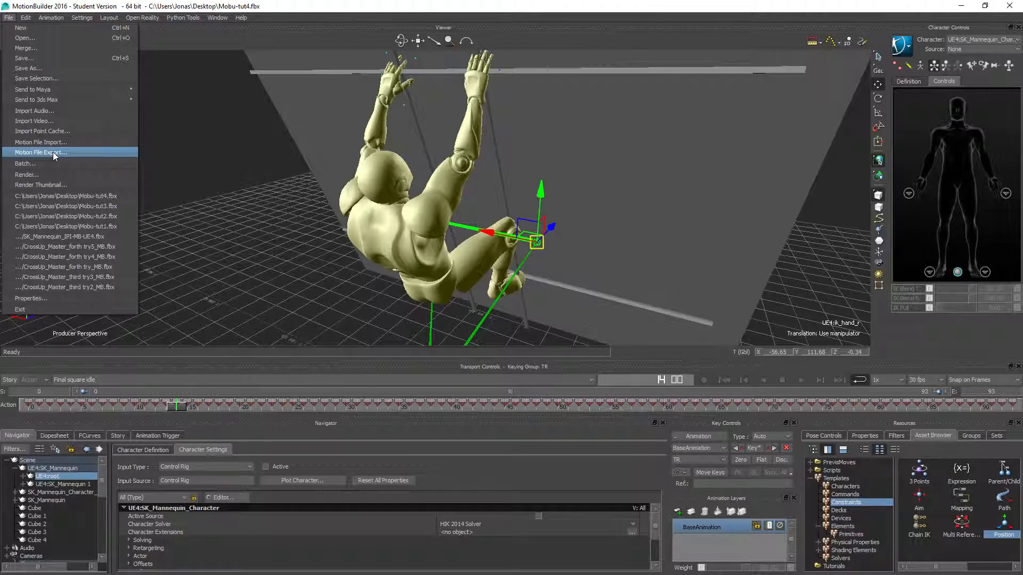
{"action": "left_click", "coordinate": [53, 152]}
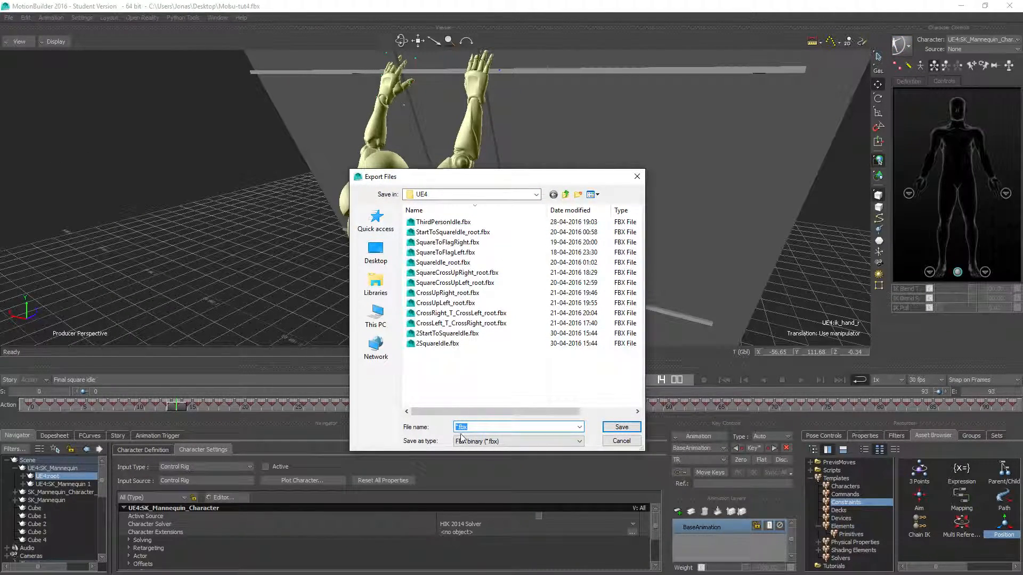
{"action": "left_click", "coordinate": [432, 344]}
{"action": "left_click", "coordinate": [460, 427]}
{"action": "key", "text": "Home"}
{"action": "key", "text": "Delete"}
{"action": "type", "text": "3"}
{"action": "key", "text": "Return"}
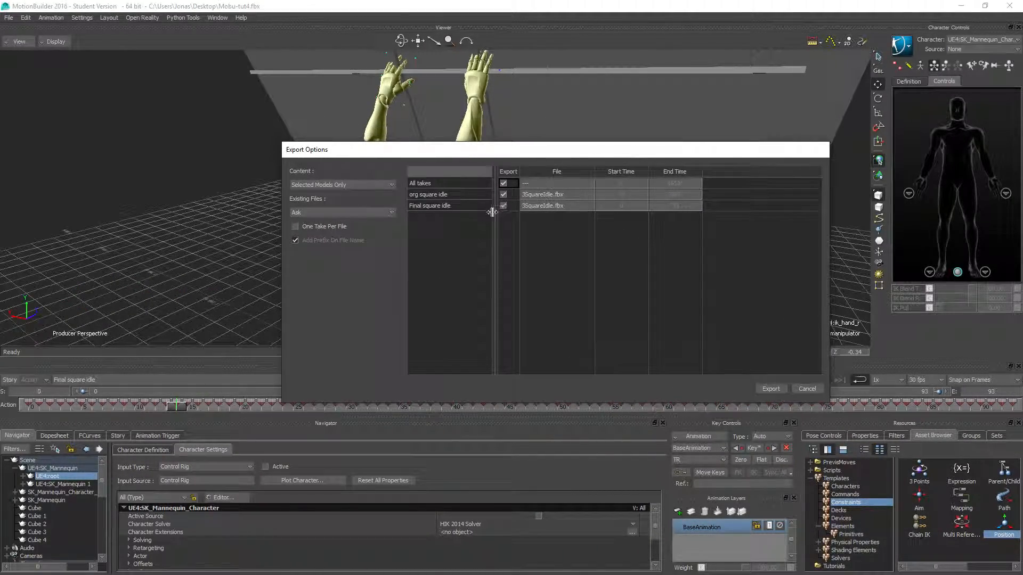
{"action": "left_click", "coordinate": [304, 186]}
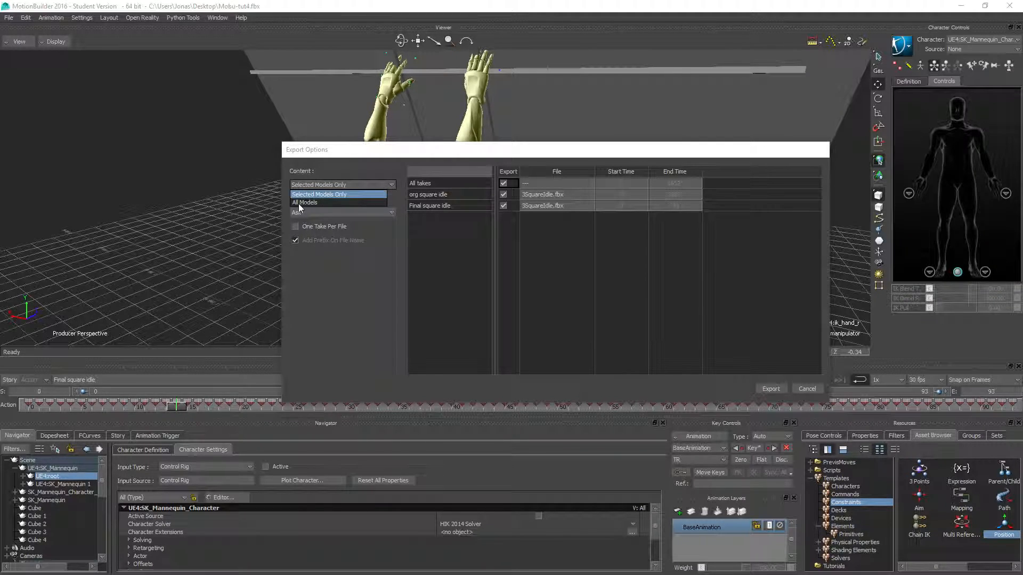
{"action": "left_click", "coordinate": [307, 193]}
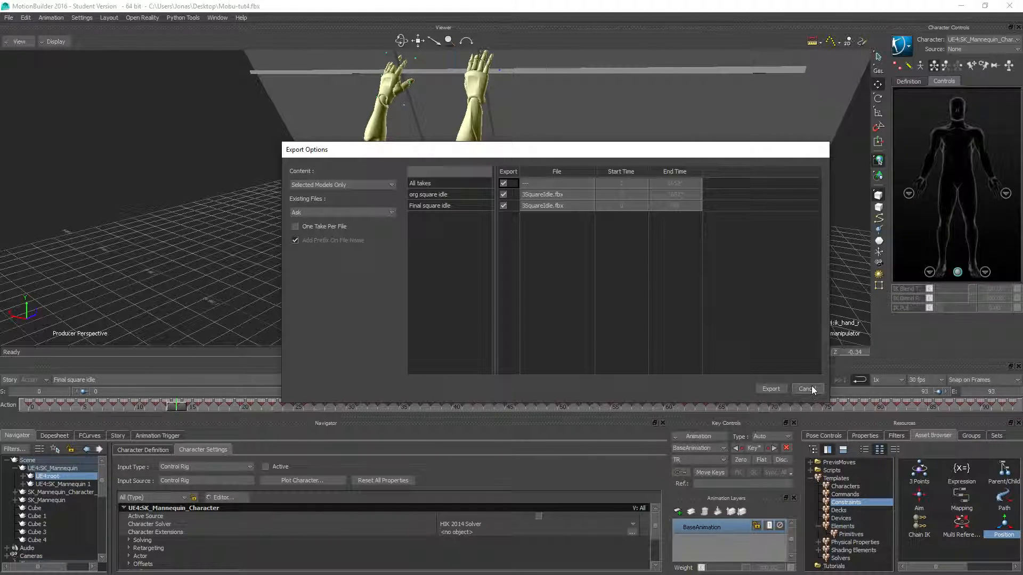
{"action": "left_click", "coordinate": [807, 389]}
- Select the full branch hierarchy under UE4:root again
{"action": "right_click", "coordinate": [42, 477]}
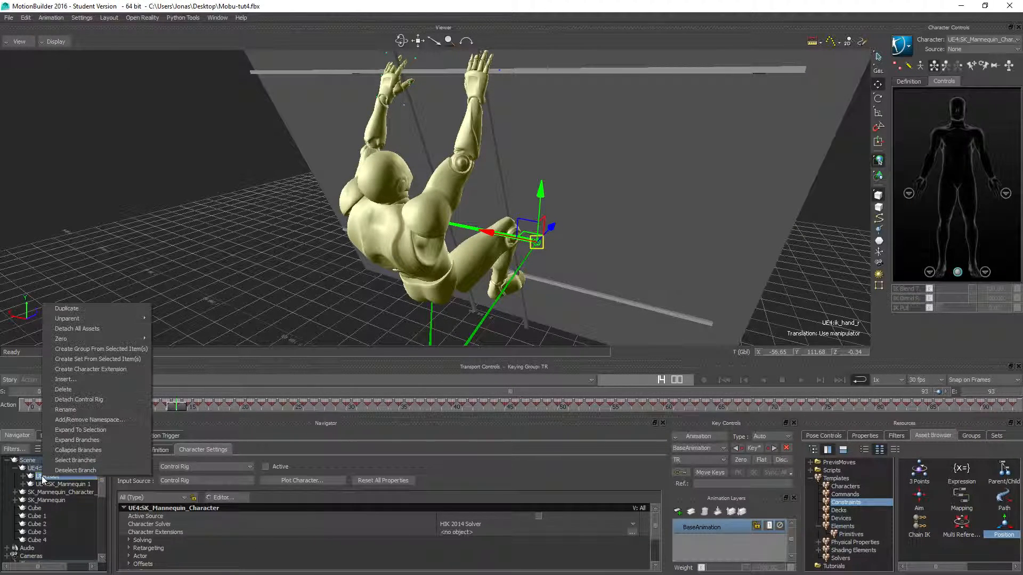
{"action": "left_click", "coordinate": [77, 460]}
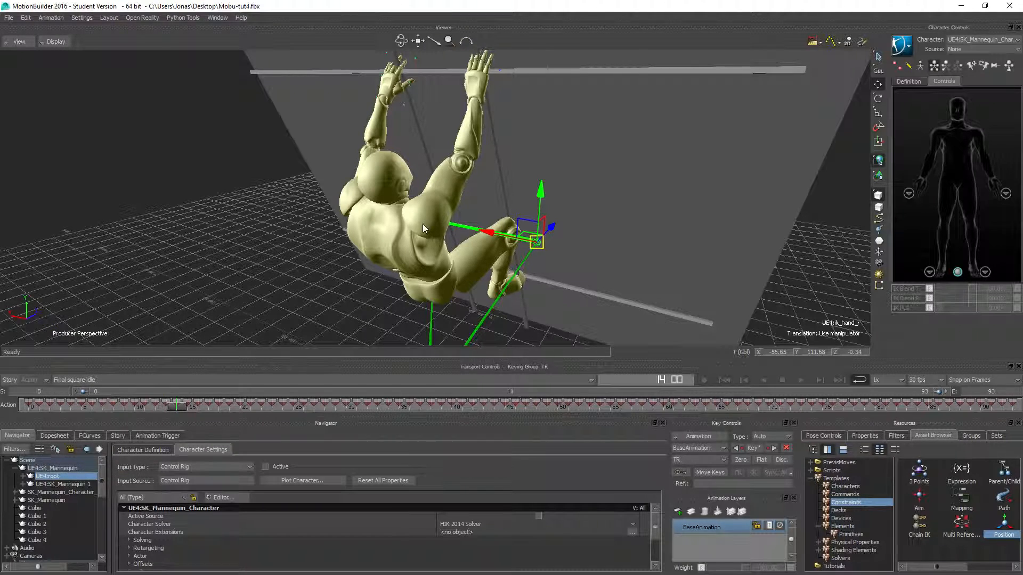
{"action": "left_click", "coordinate": [24, 477]}
{"action": "left_click", "coordinate": [23, 476]}
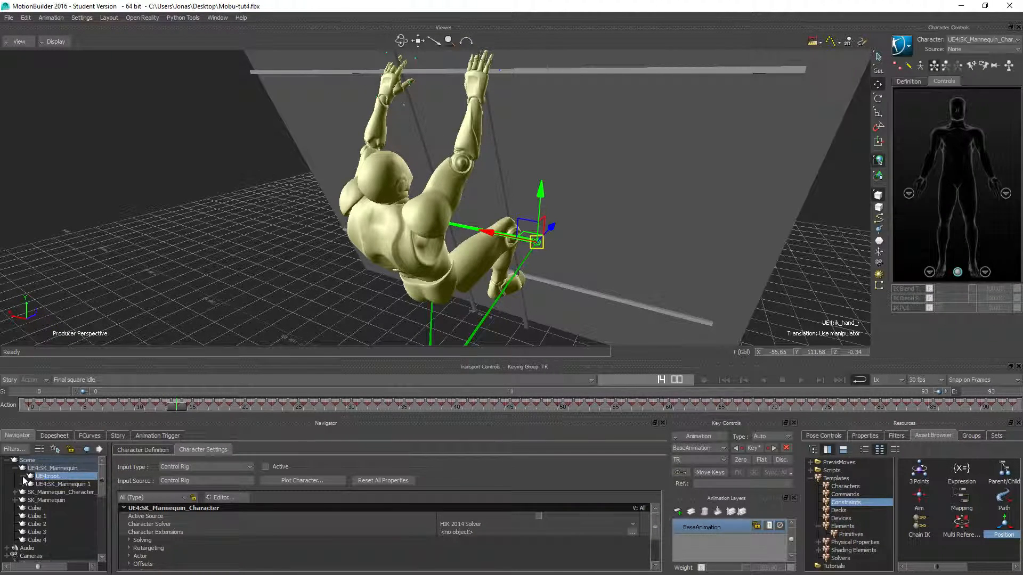